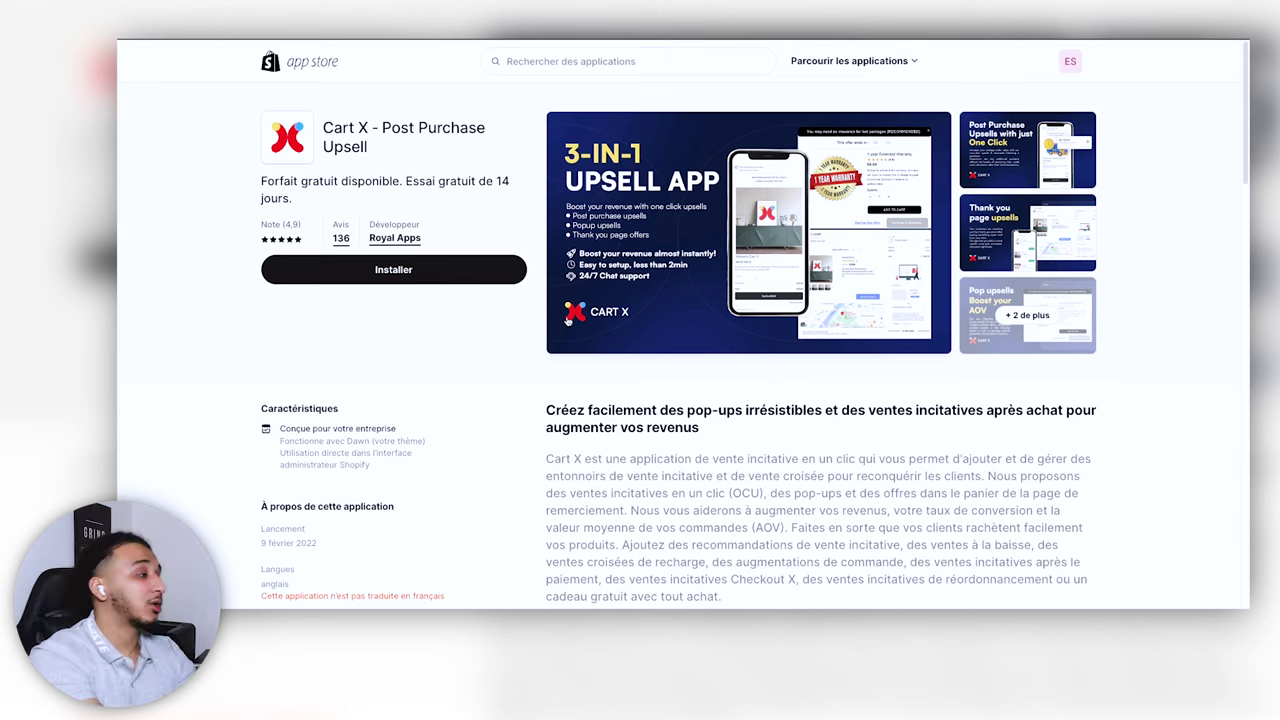
Step: Install Cart X - Post Purchase Upsell on the store and approve its Monthly Plan subscription with the 14-day free trial
click(462, 274)
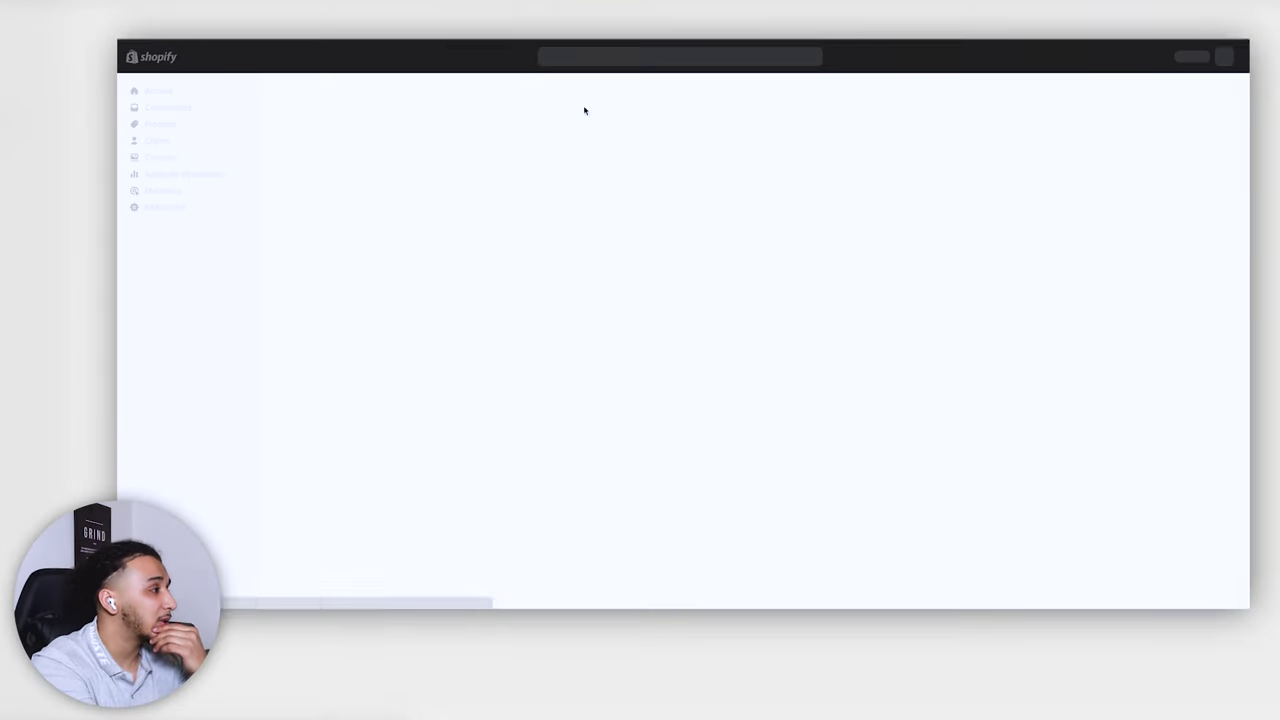
click(897, 323)
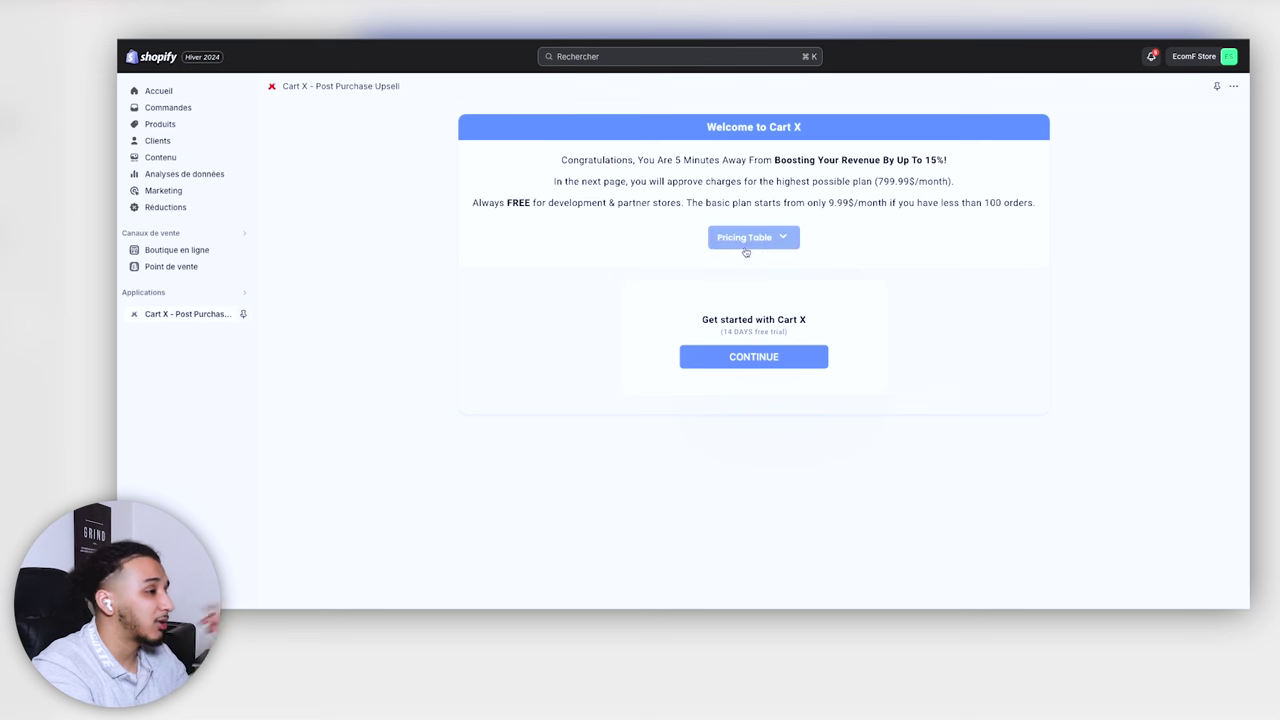
click(788, 362)
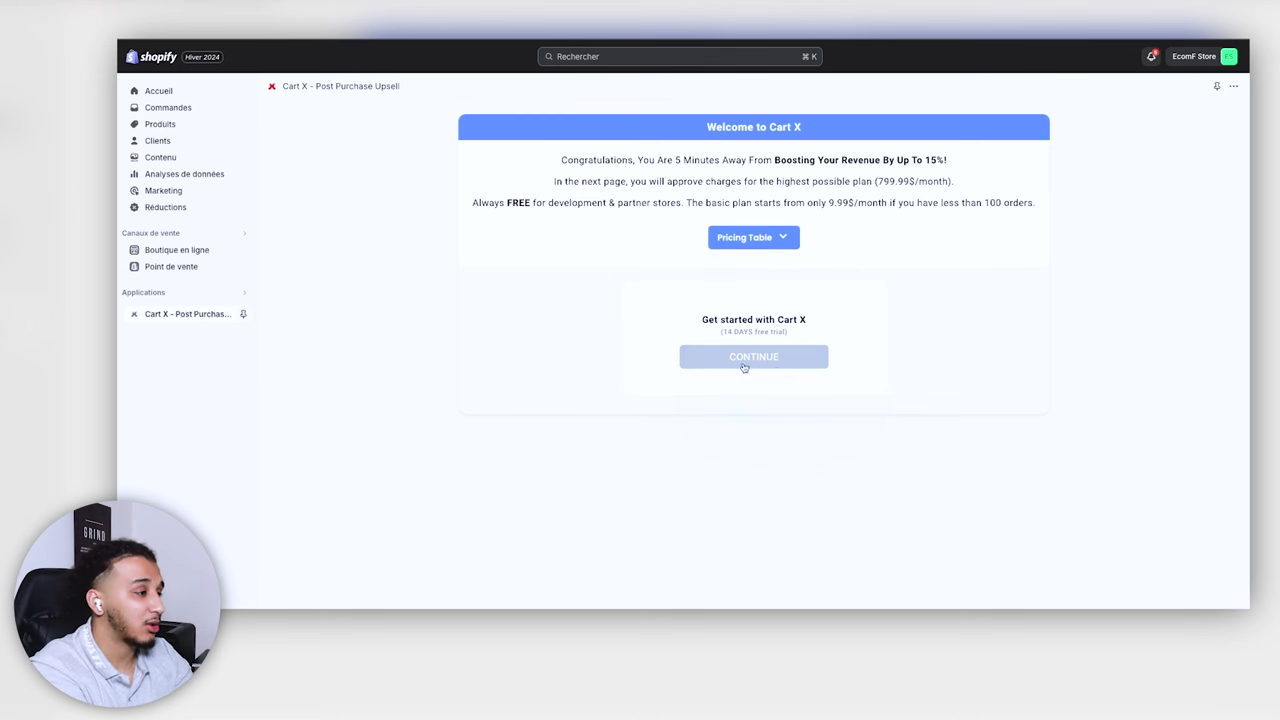
drag(729, 331, 788, 332)
click(747, 356)
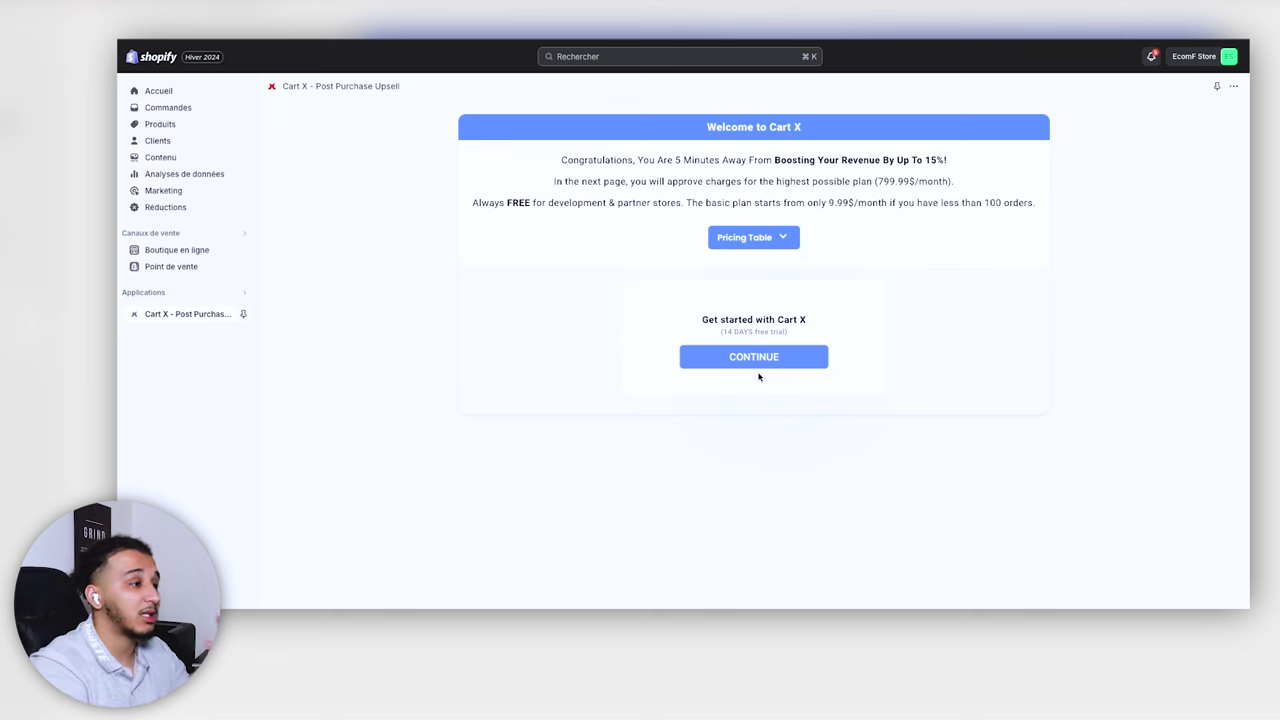
click(761, 365)
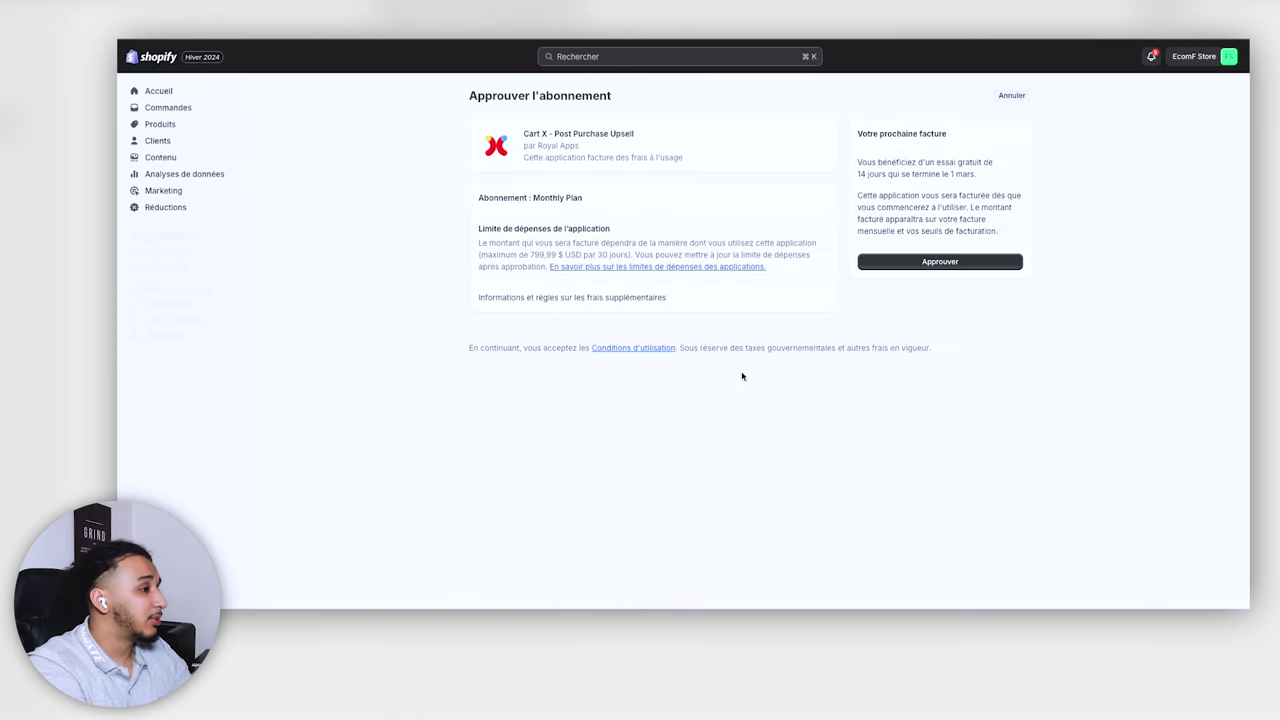
click(940, 263)
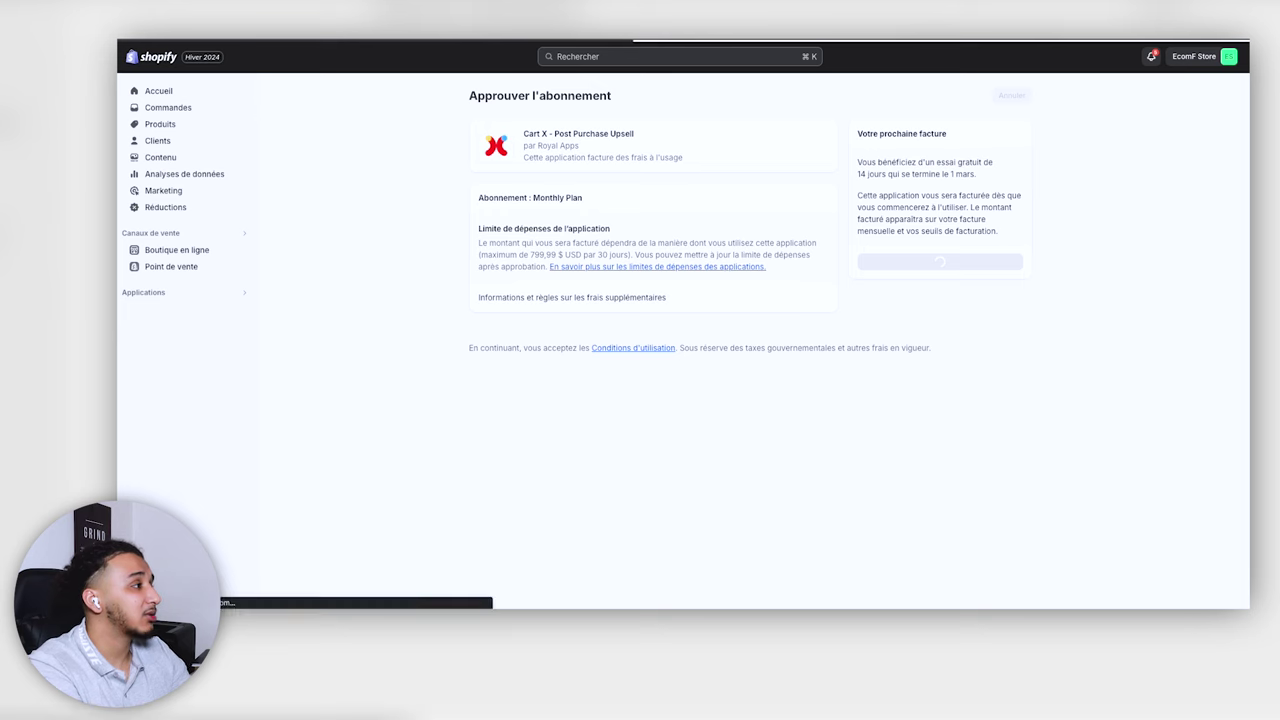
Step: Review Cart X's pricing plans on its Shopify App Store listing, from the free plan to the paid order tiers
scroll(340, 232, down, 10)
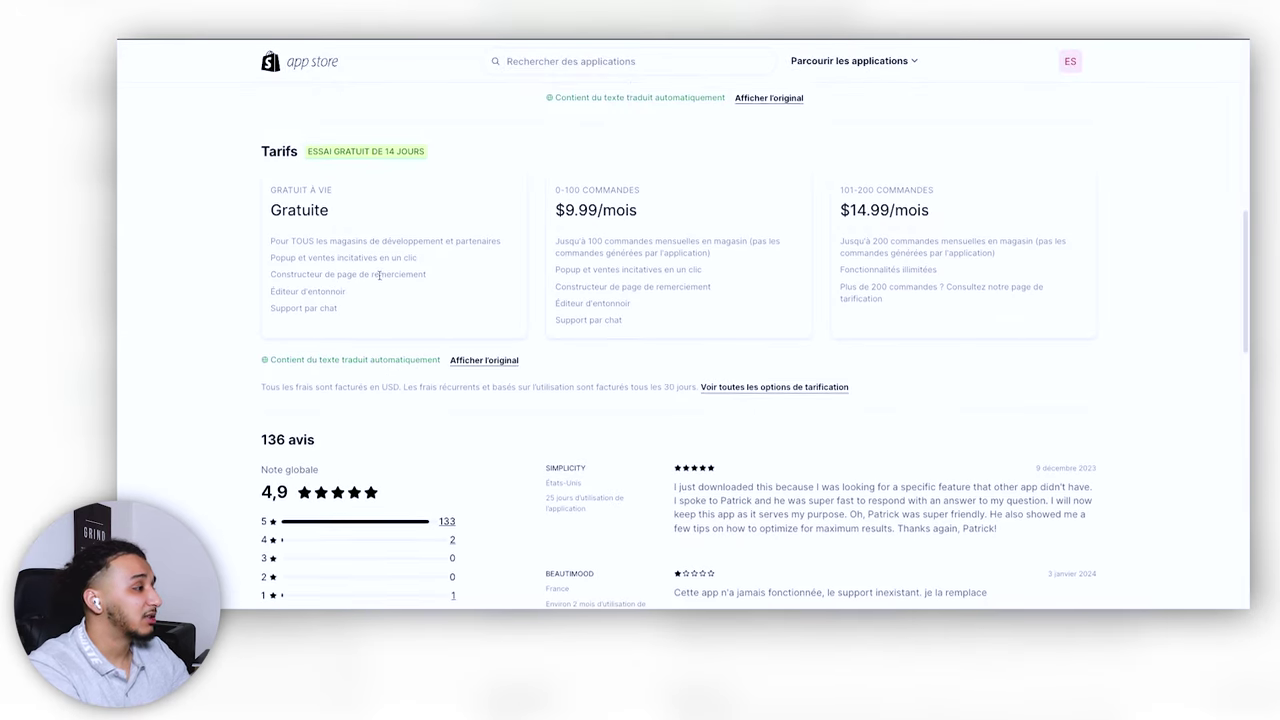
double_click(303, 221)
click(657, 243)
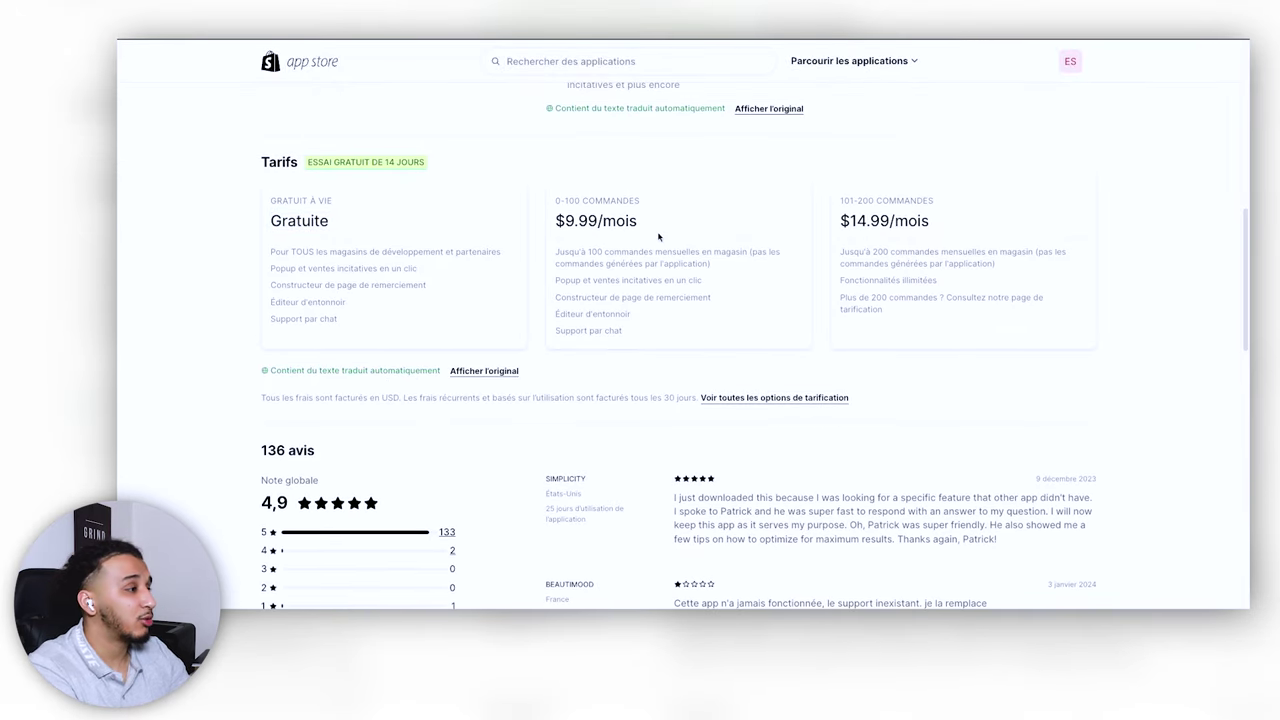
scroll(604, 232, up, 1)
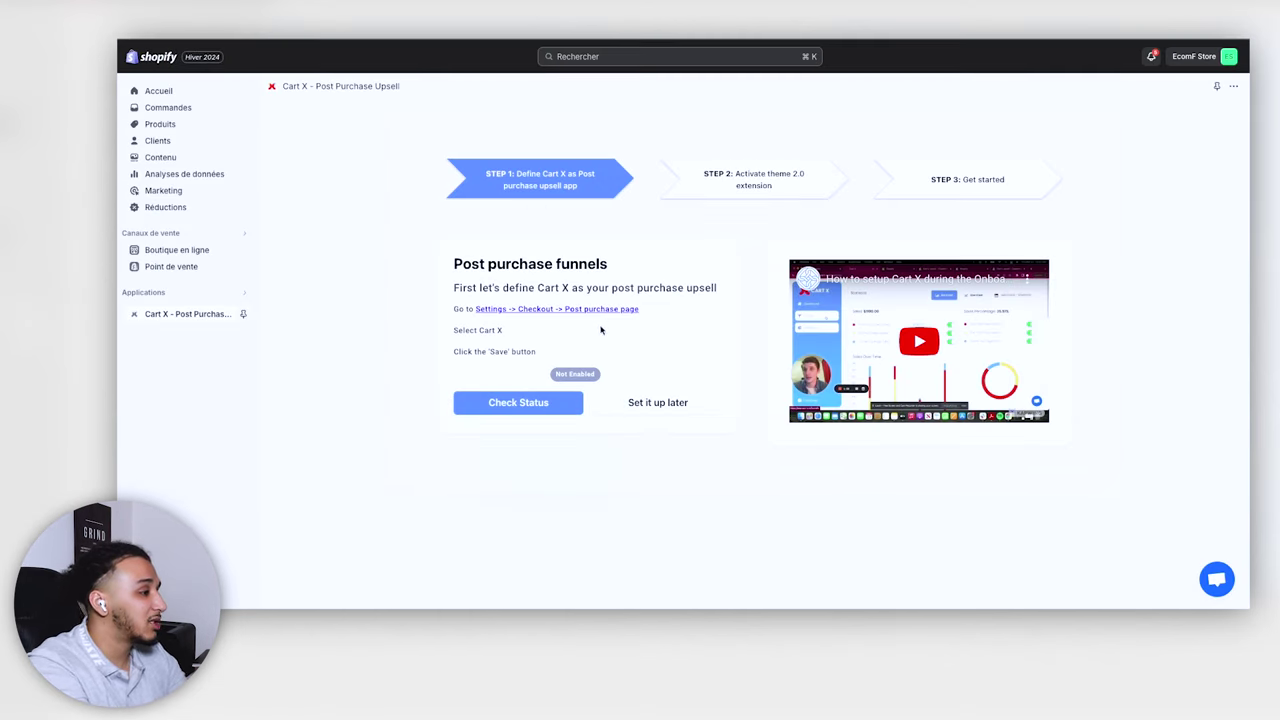
Step: Select Cart X - Post Purchase Upsell as the post-purchase page app in the checkout settings, save, and check its status in the onboarding
click(558, 314)
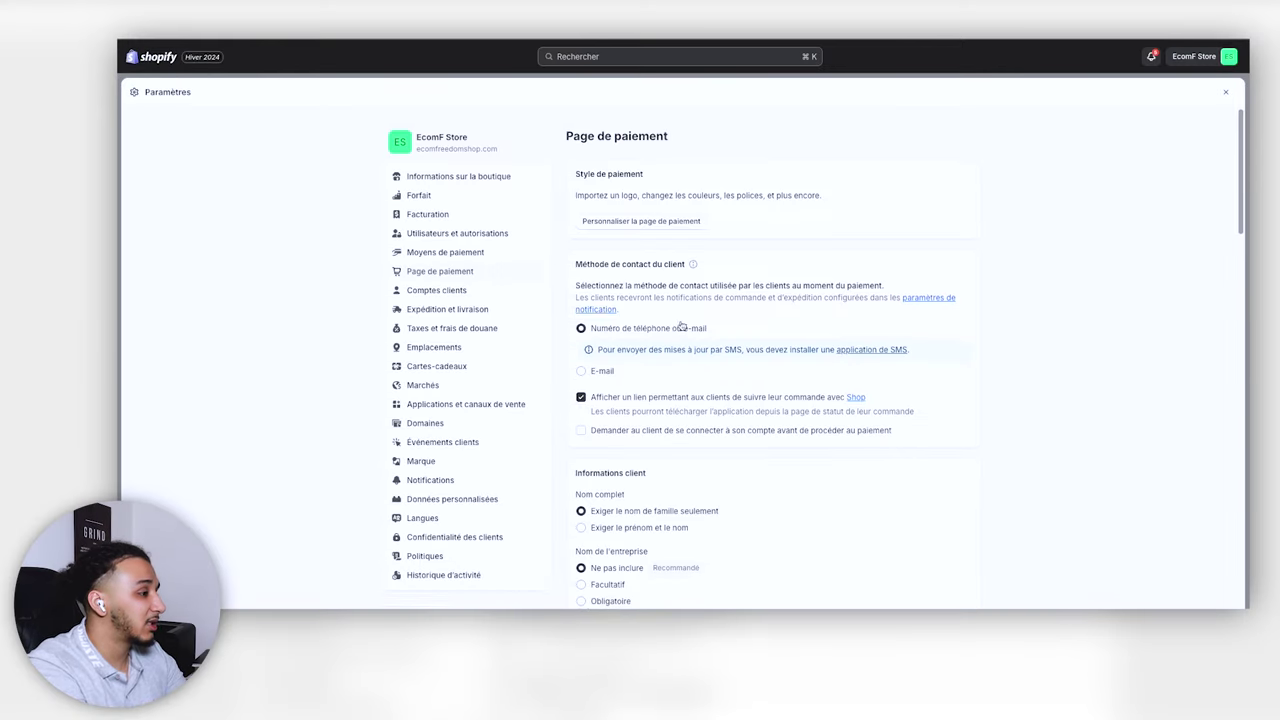
scroll(690, 326, down, 5)
scroll(682, 322, down, 15)
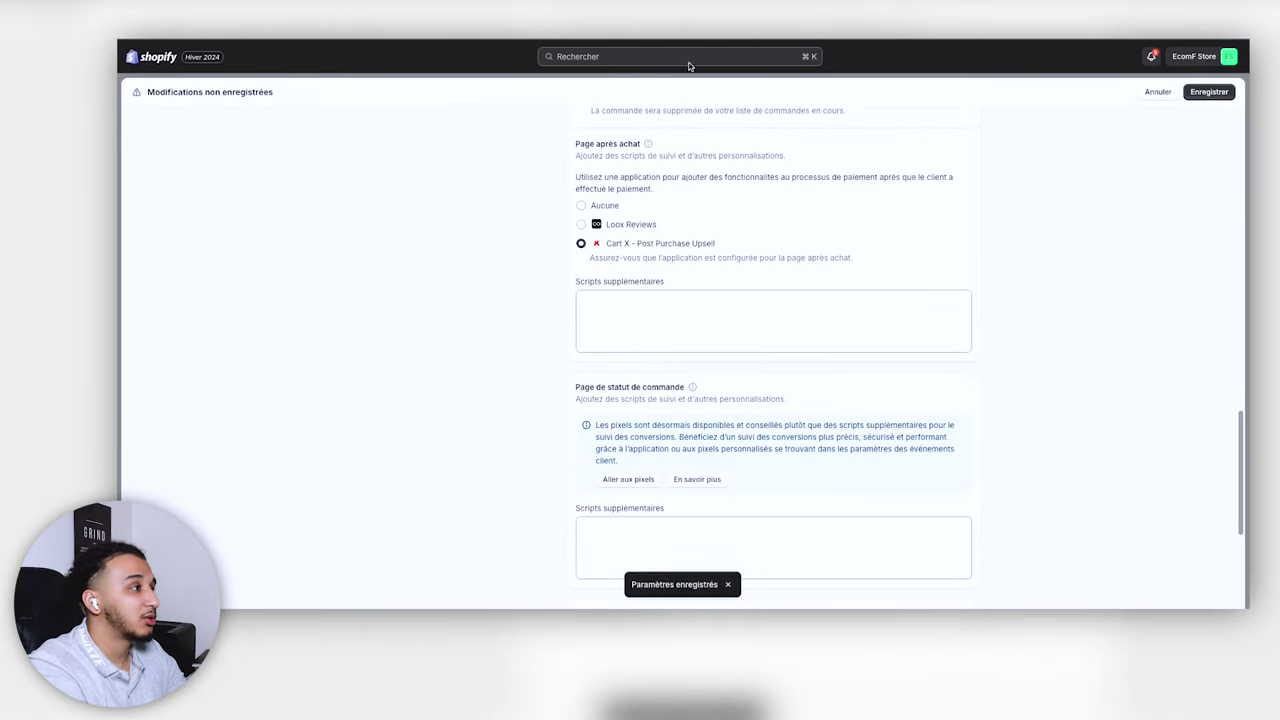
key(Escape)
click(527, 412)
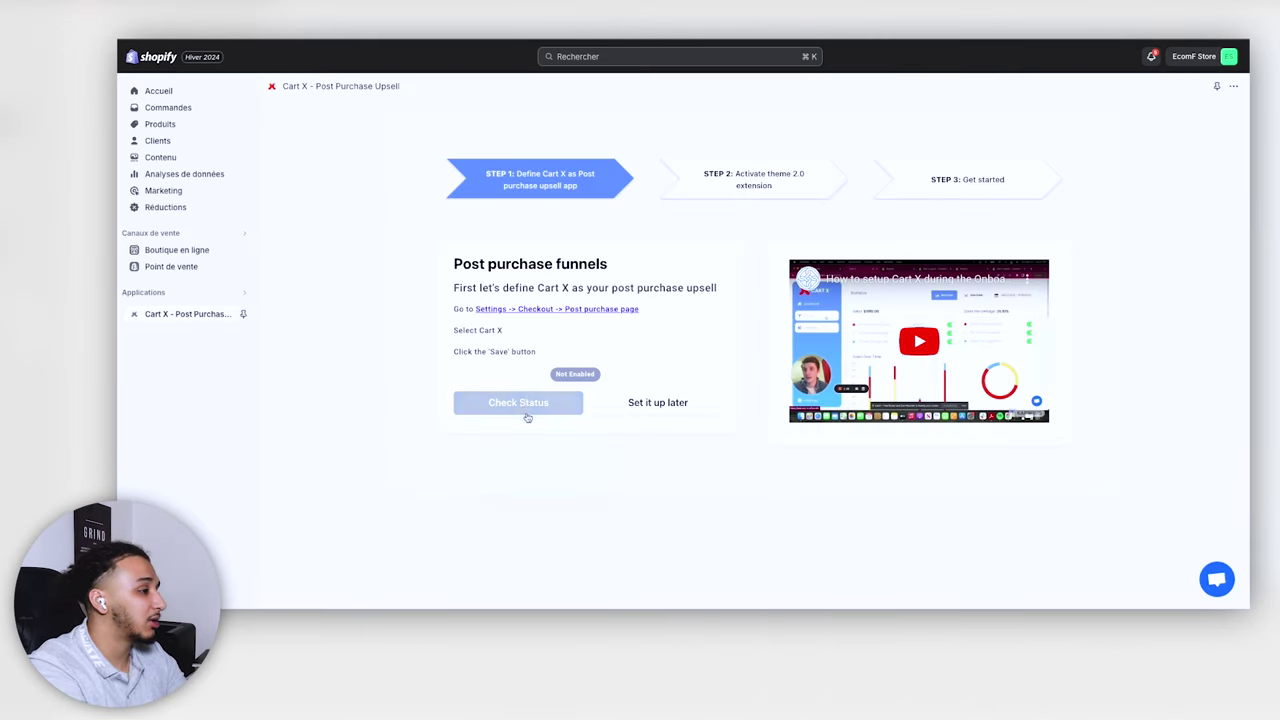
Step: Defer the post-purchase funnel step of the onboarding and check the status of the theme app extension
click(650, 408)
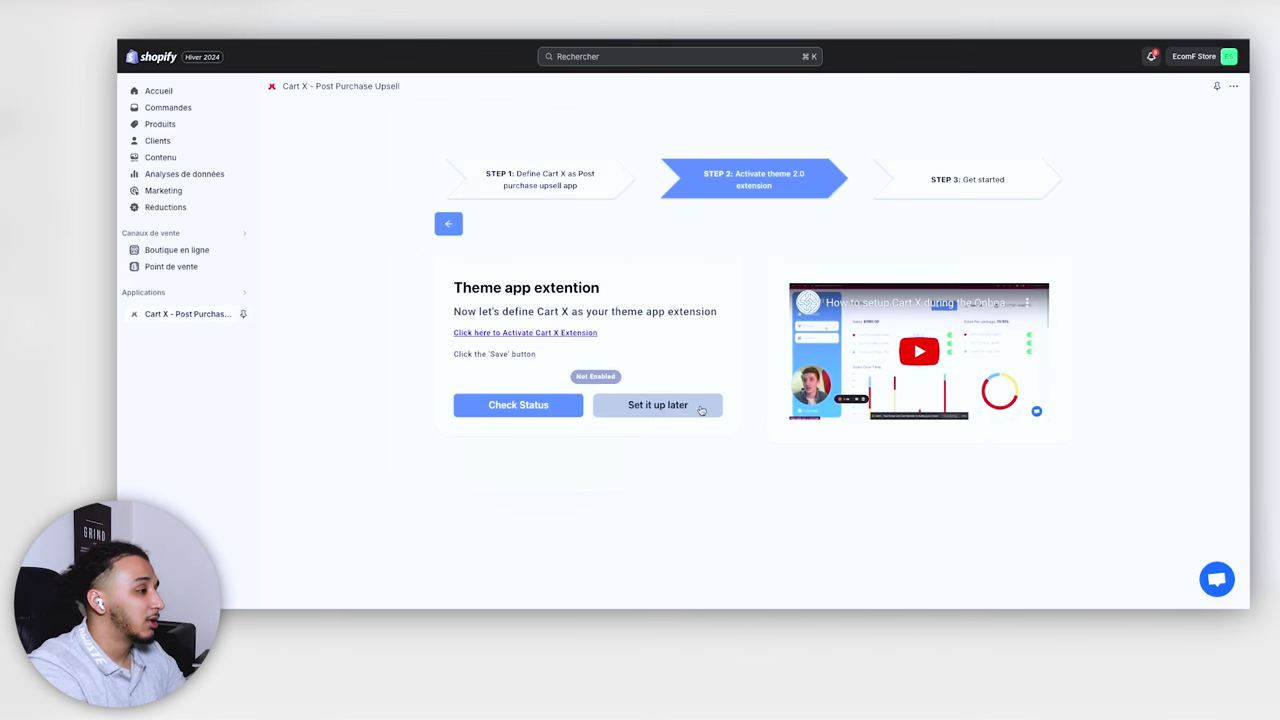
click(681, 413)
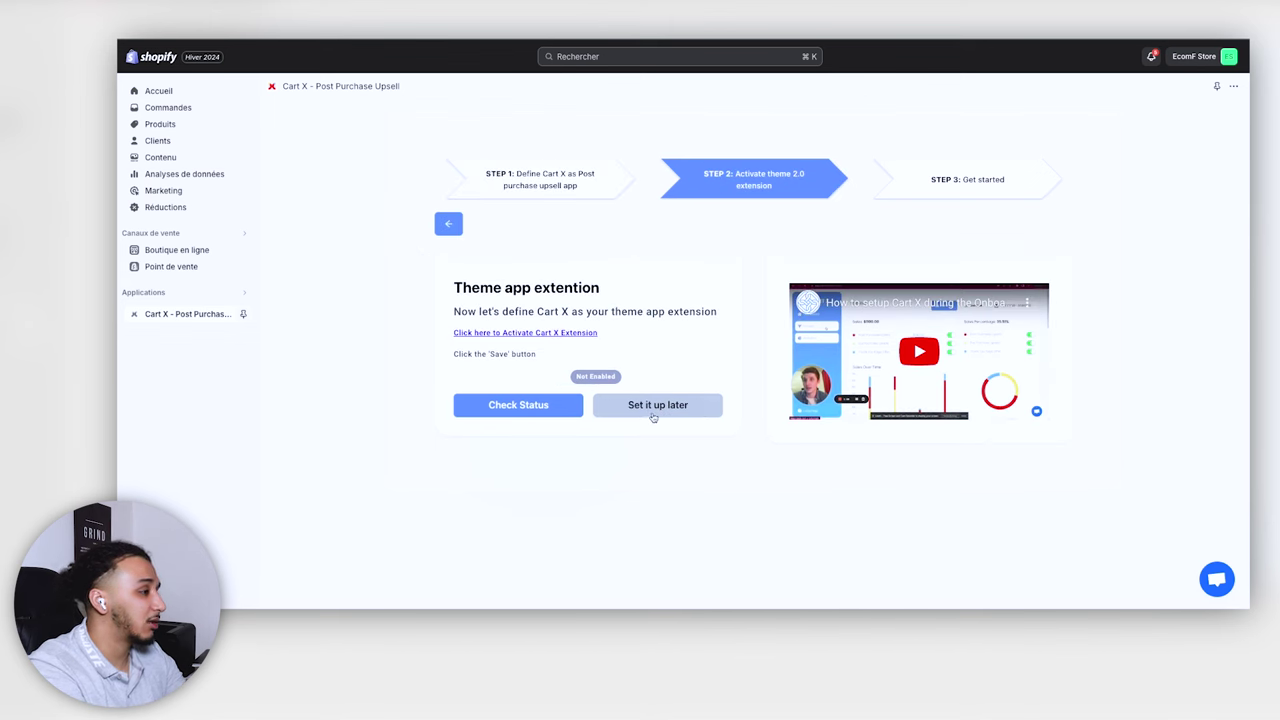
click(530, 410)
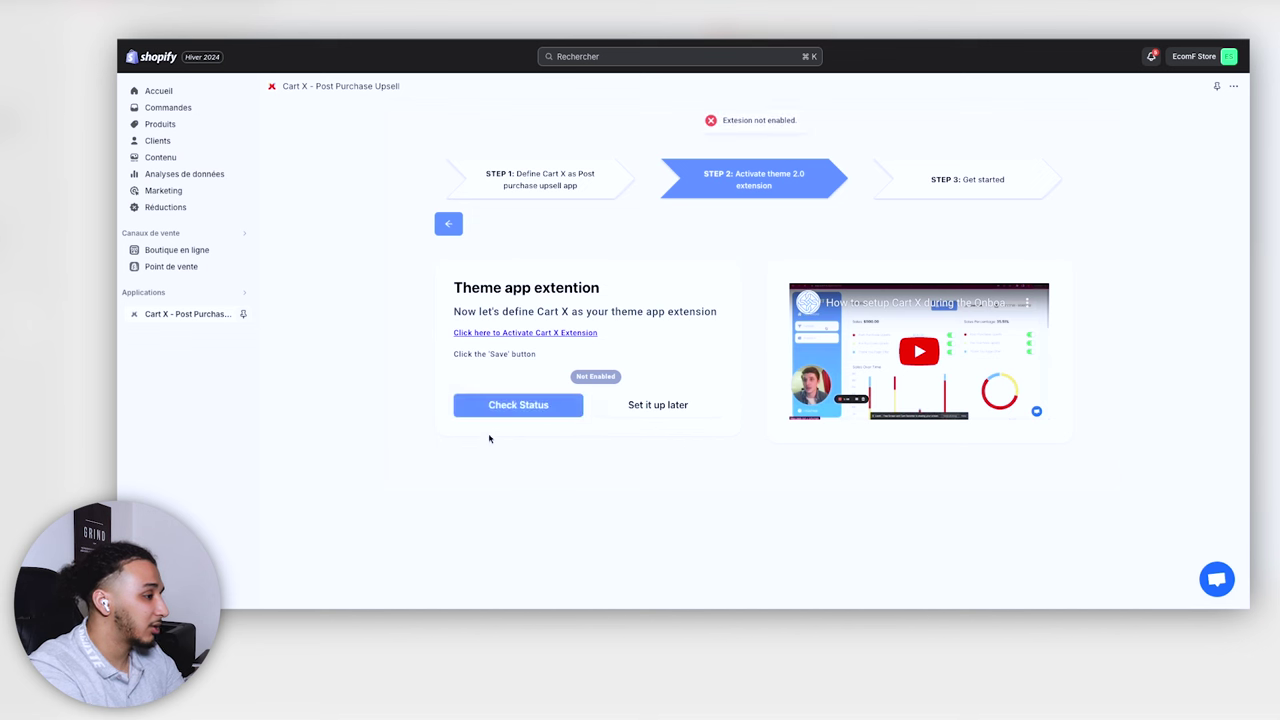
click(520, 410)
click(522, 408)
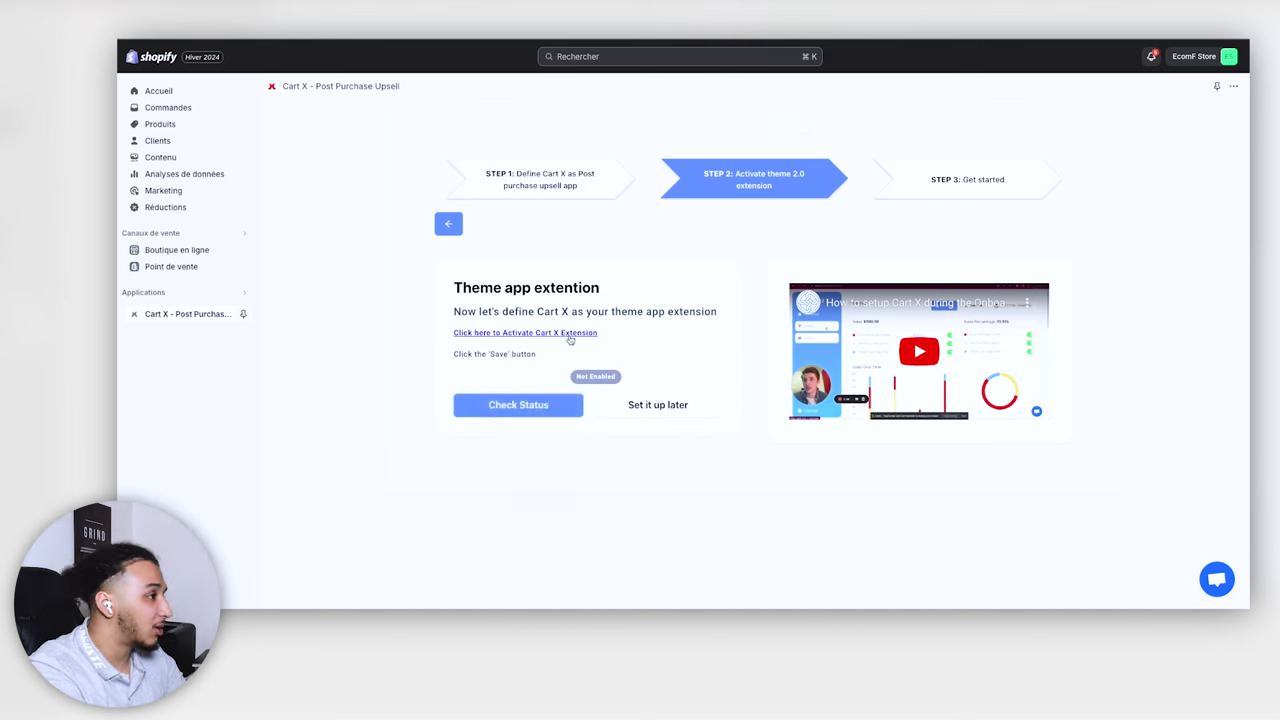
Step: Activate the CartX - Upsell Extension app embed in the Dawn theme and save the theme
click(571, 333)
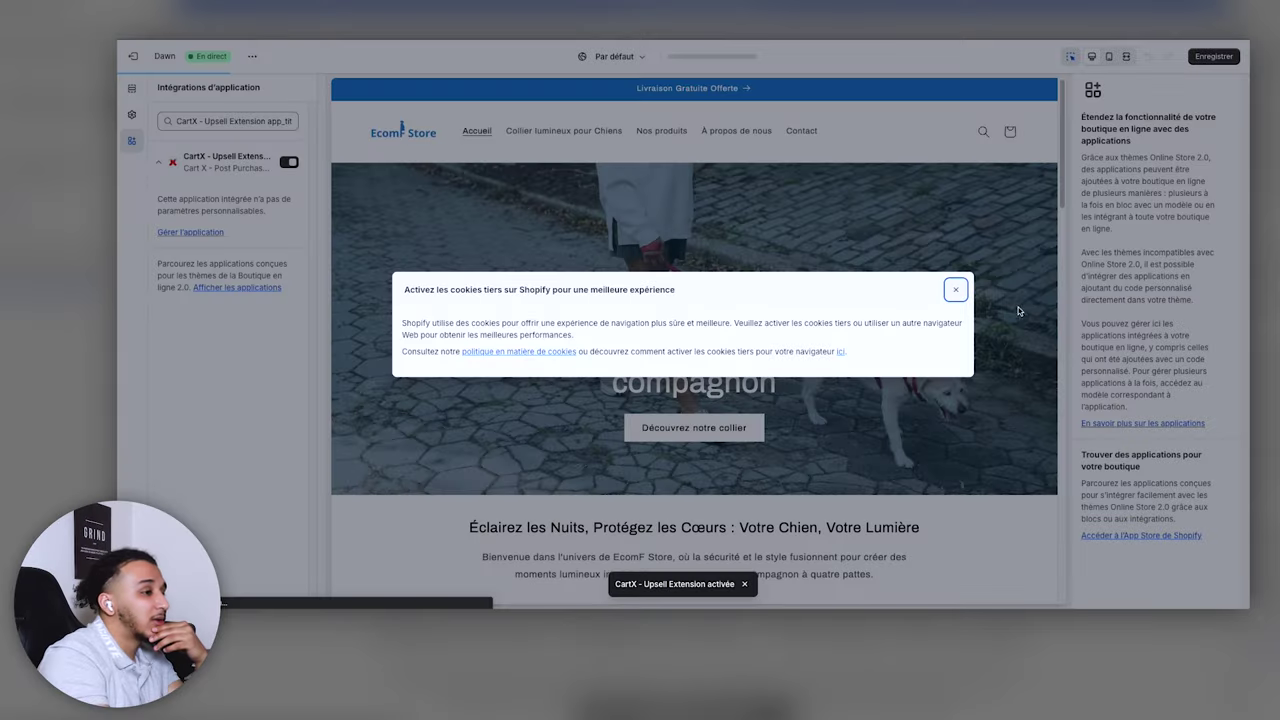
click(956, 290)
click(1214, 56)
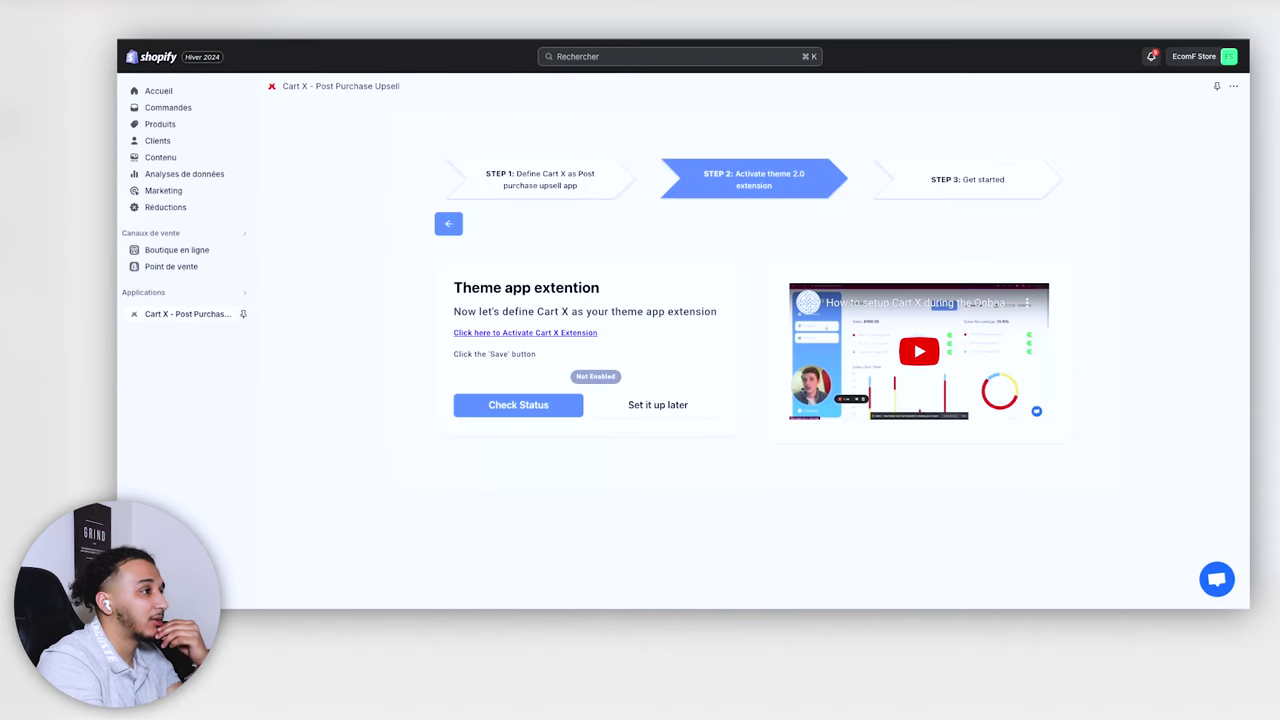
Step: Recheck the theme extension's status and complete the onboarding by proceeding to the first funnel setup
click(535, 406)
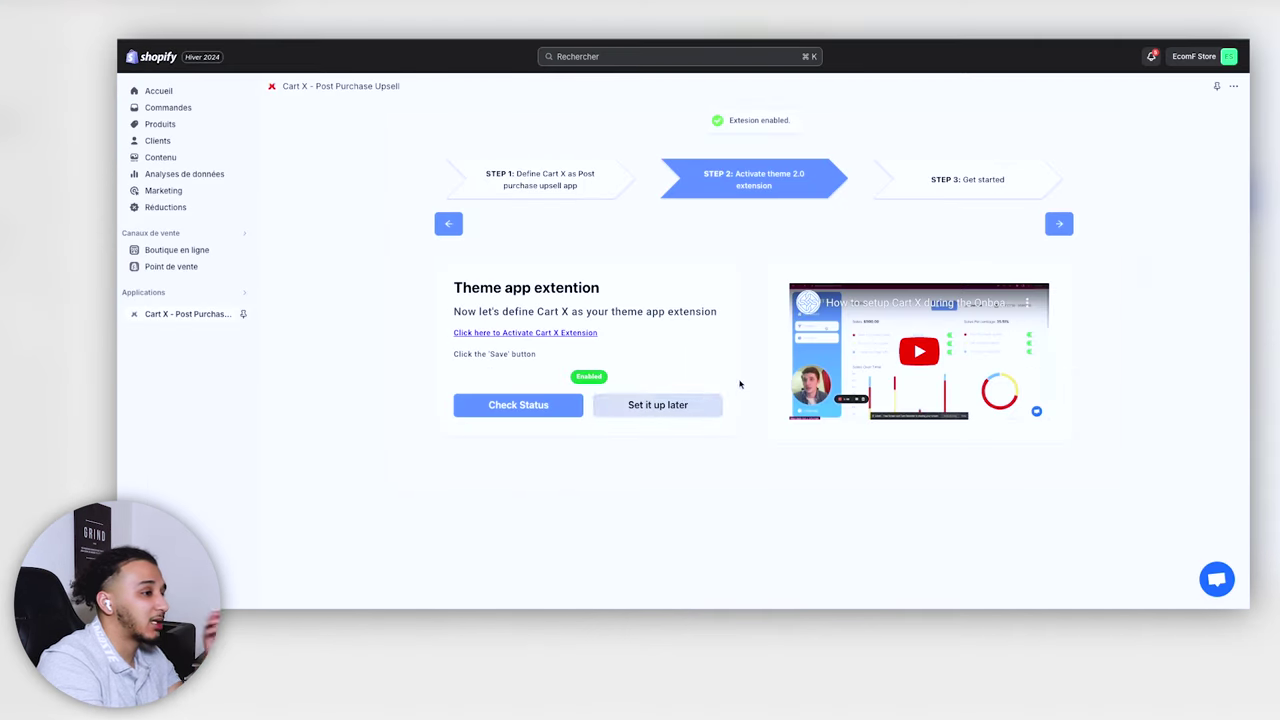
click(1060, 226)
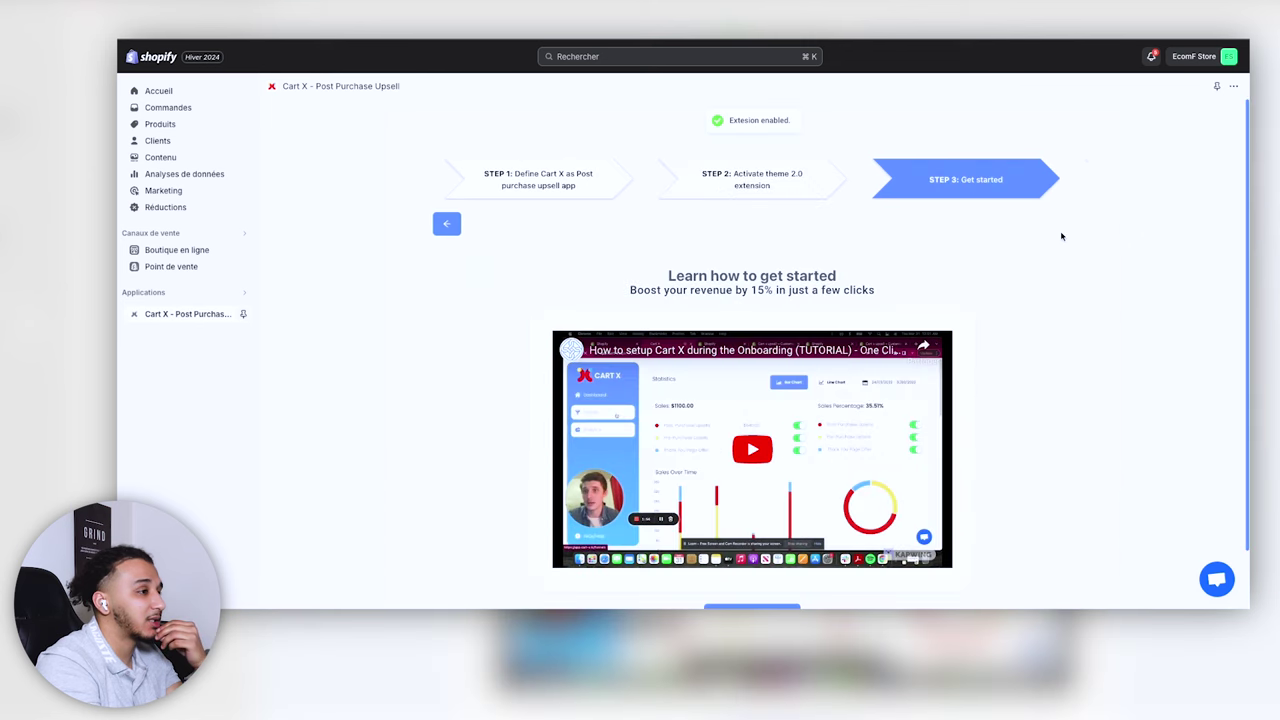
scroll(956, 326, down, 1)
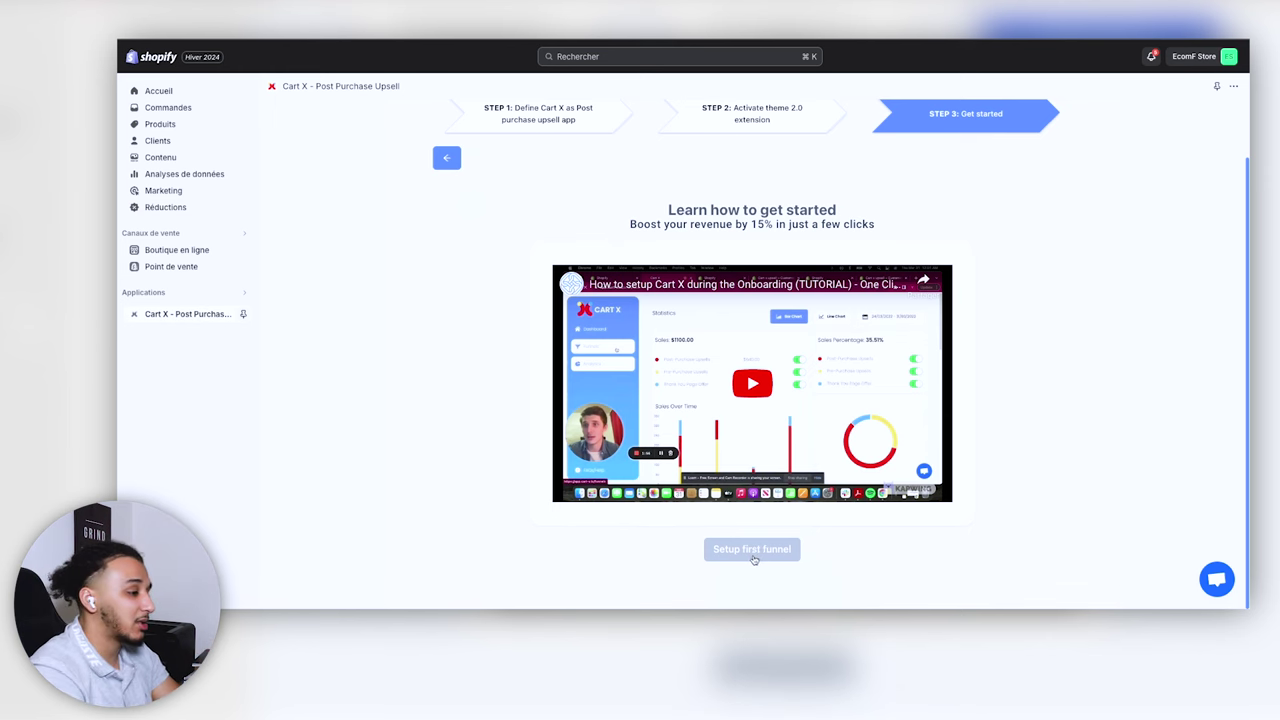
click(754, 557)
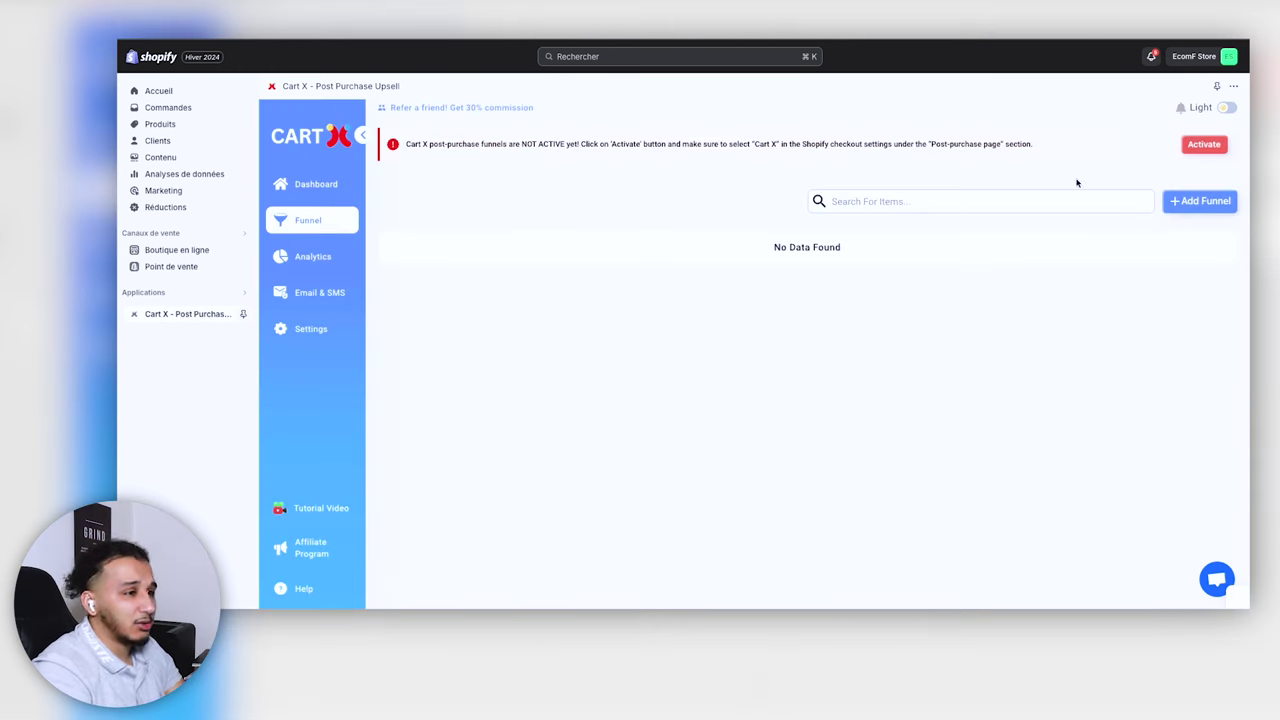
Step: Activate the Cart X post-purchase funnels from the app's dashboard
click(290, 190)
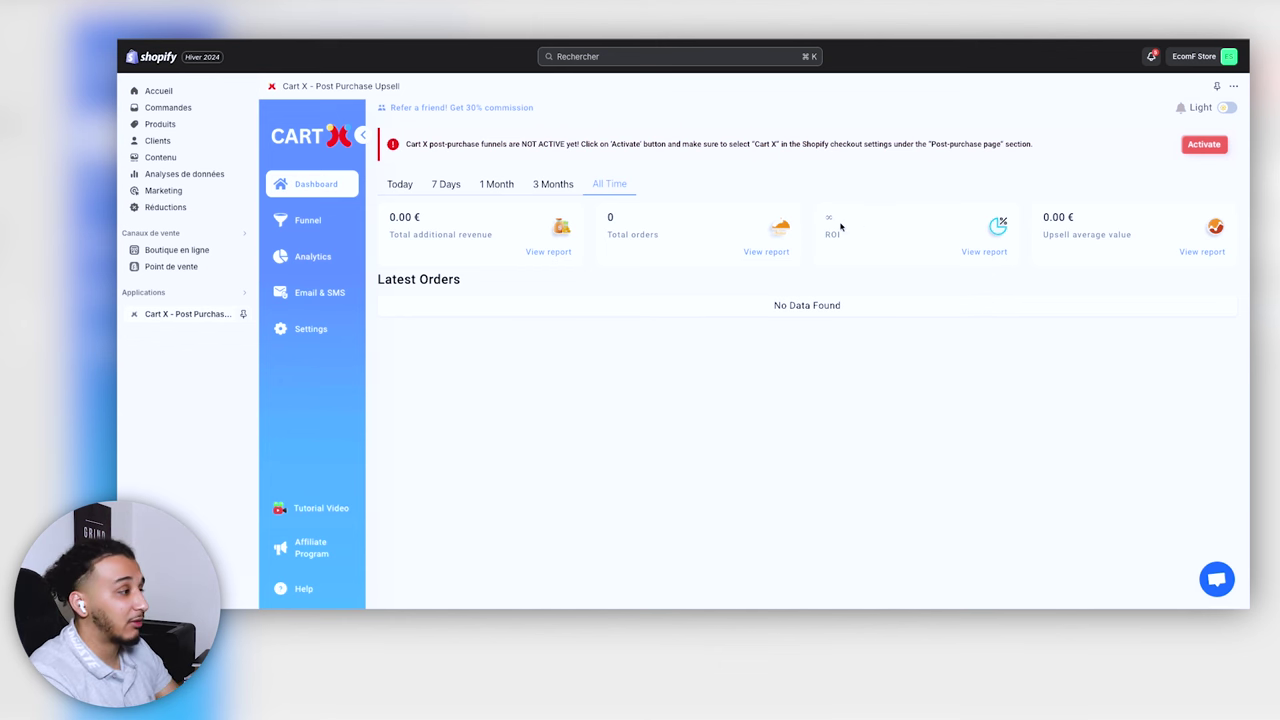
click(1203, 145)
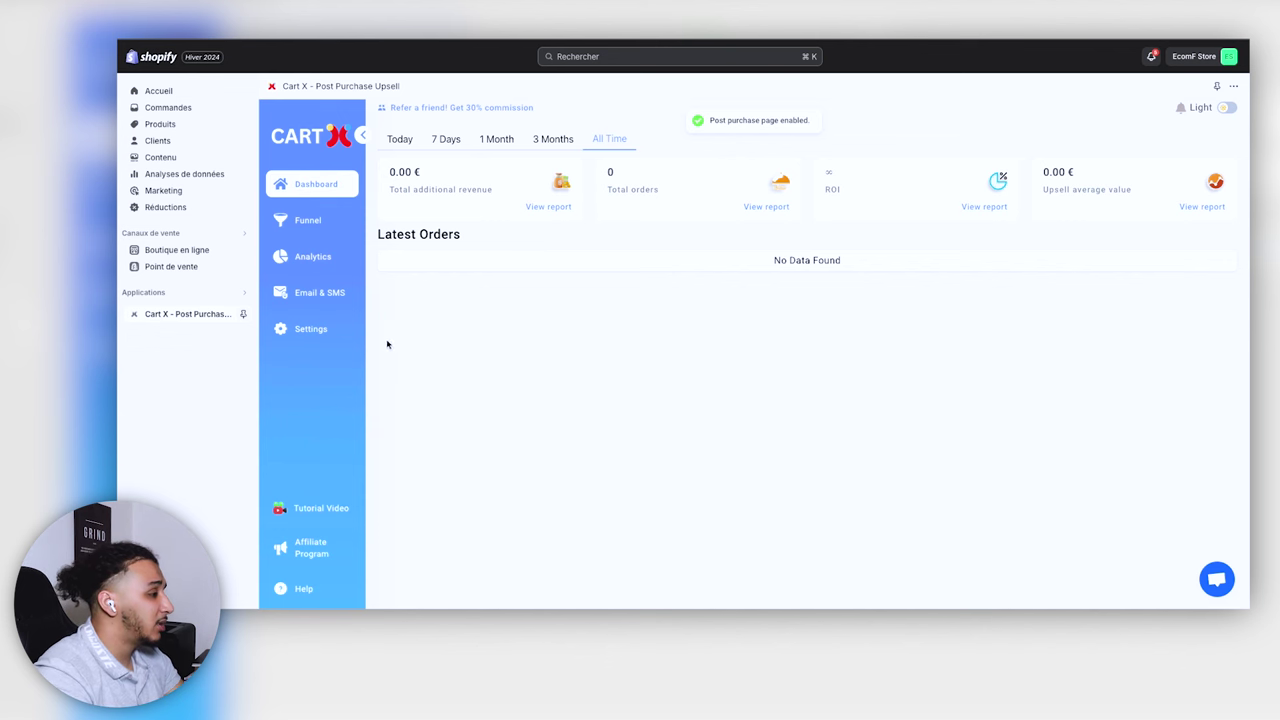
click(318, 222)
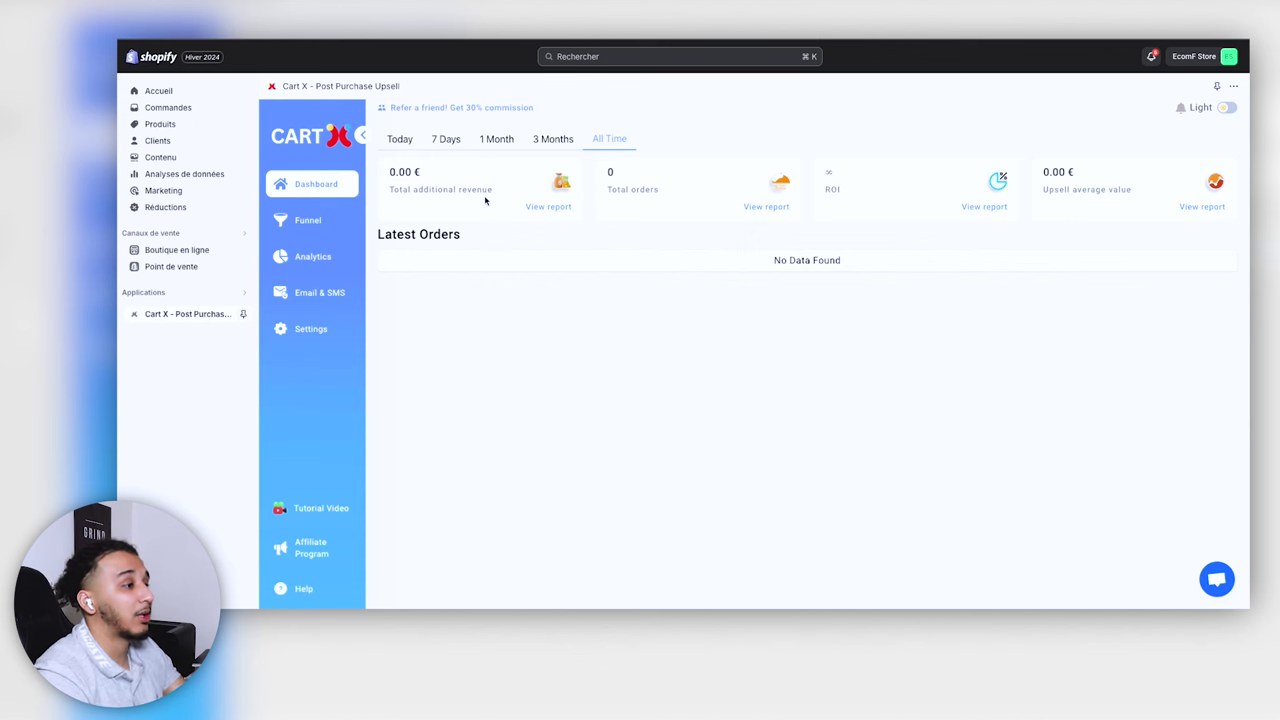
Step: Examine the dashboard statistics for the 3 Months, 1 Month, 7 Days and Today periods
click(557, 148)
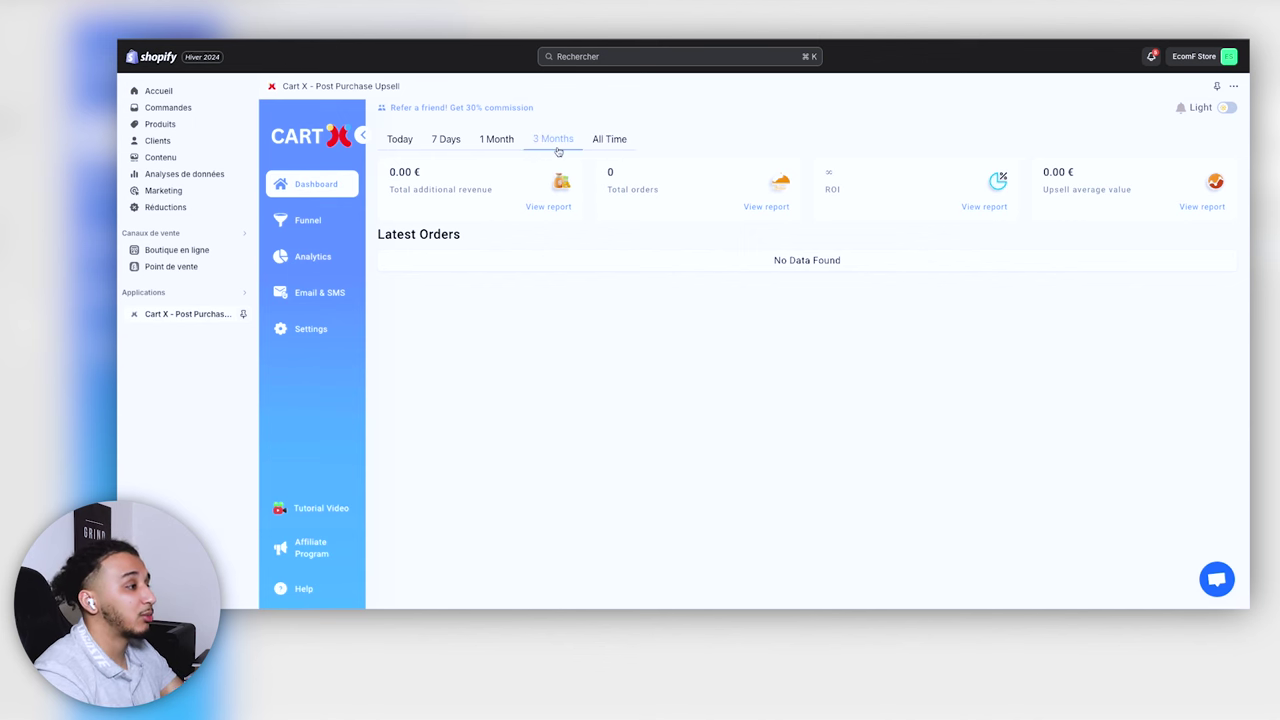
click(483, 148)
click(442, 144)
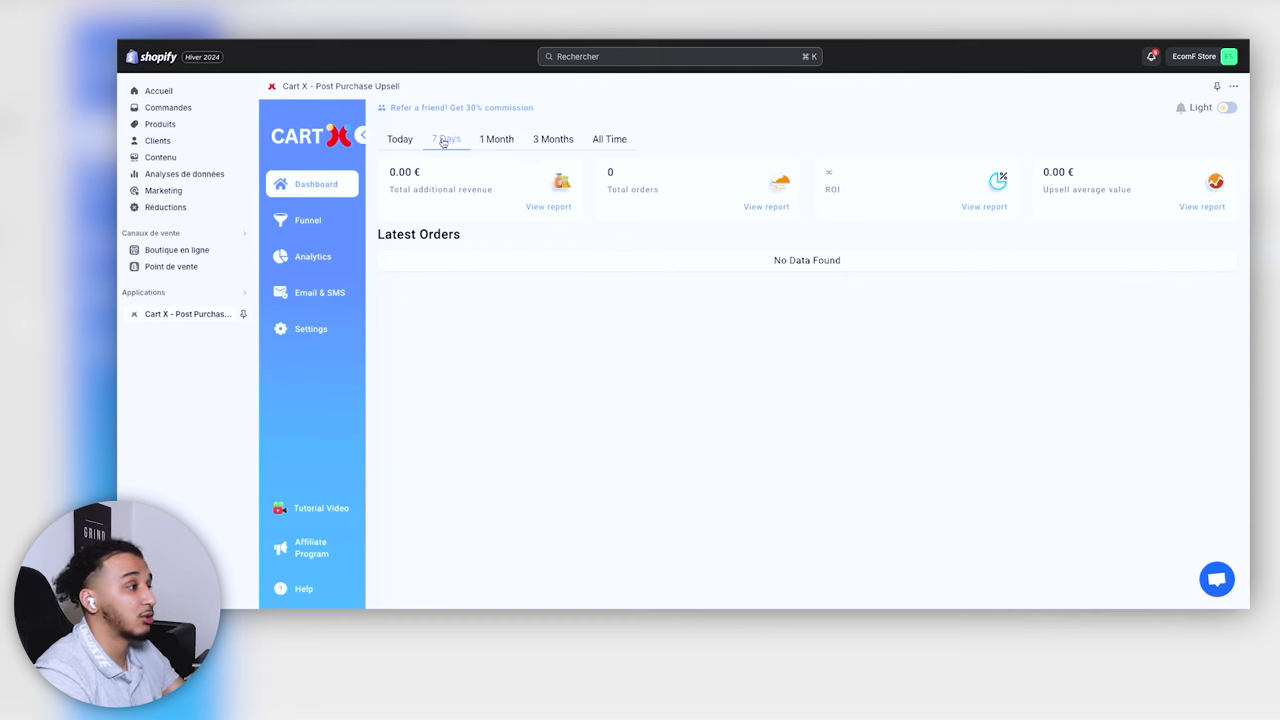
click(404, 145)
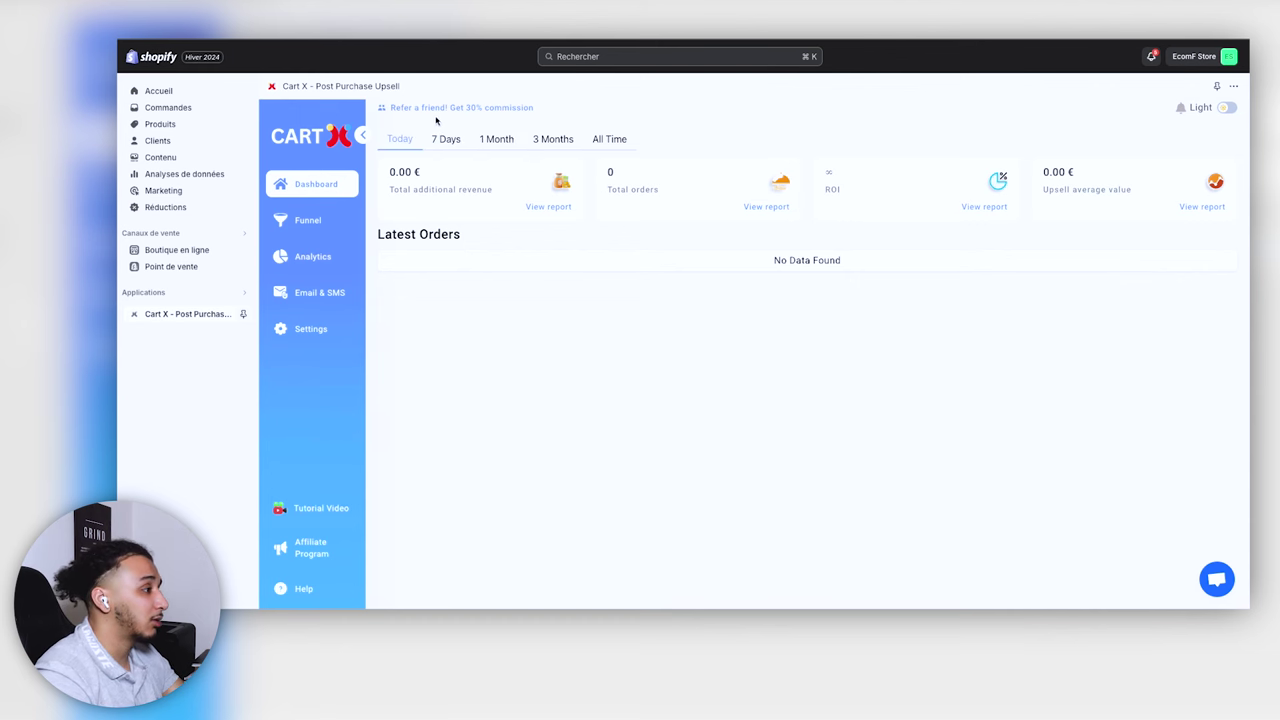
Step: View the funnel list and examine the analytics page's customers-by-country map, sales and sales percentage
click(305, 223)
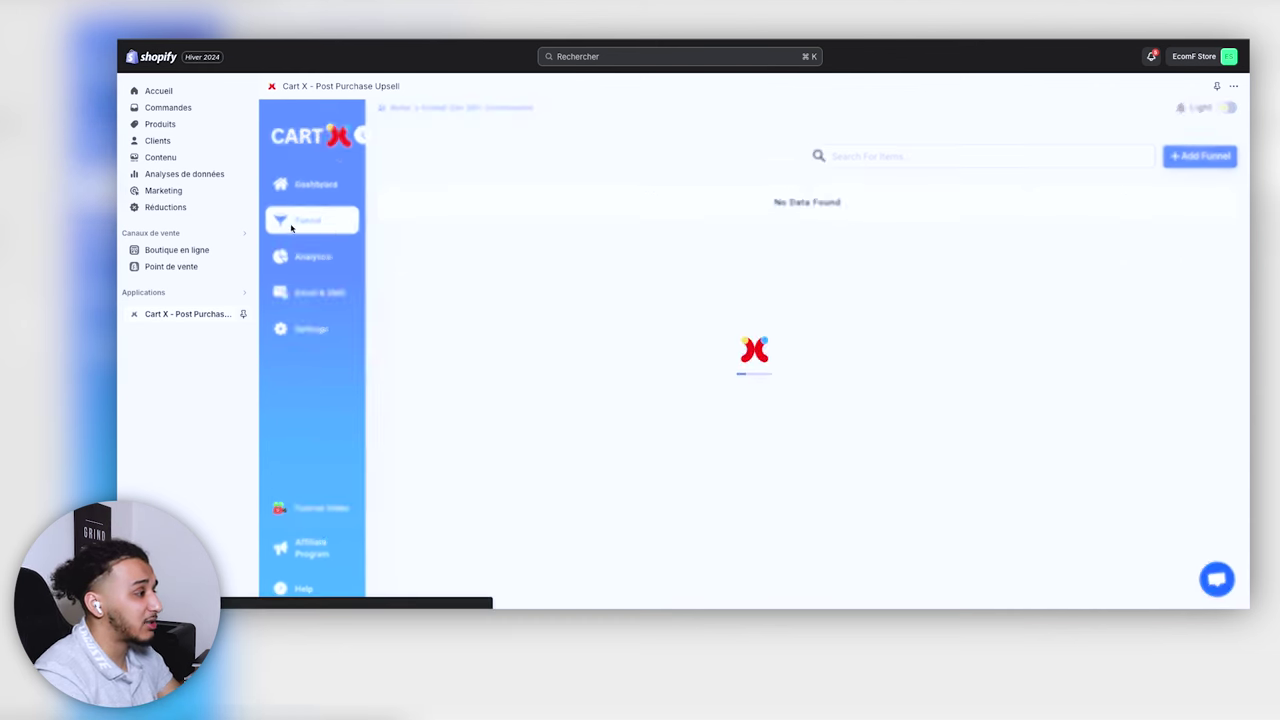
click(305, 262)
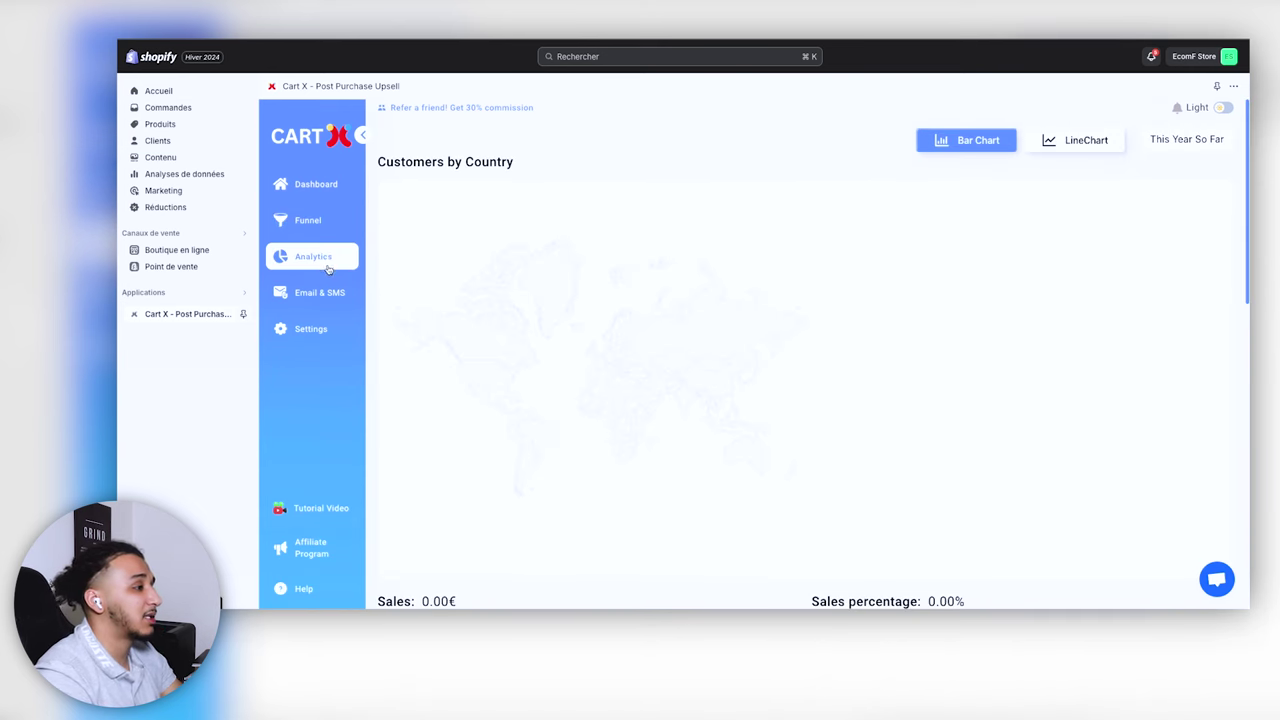
scroll(607, 224, down, 1)
scroll(611, 223, down, 3)
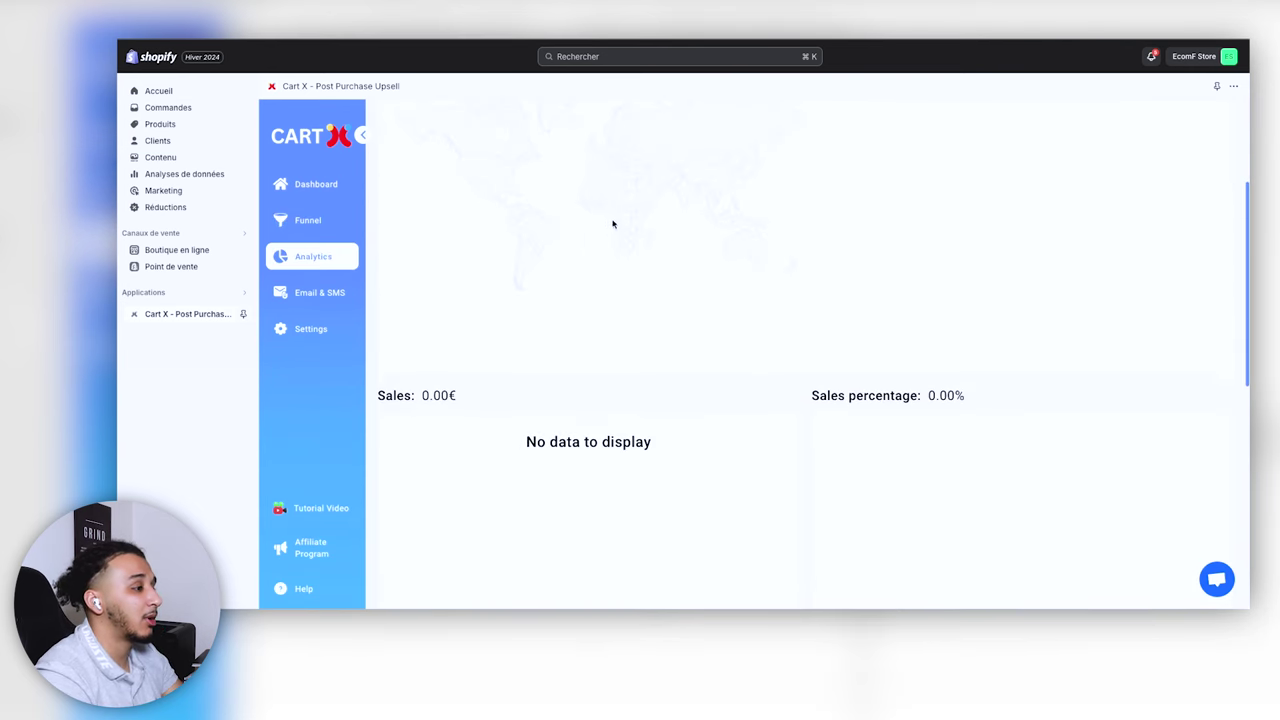
scroll(648, 268, up, 3)
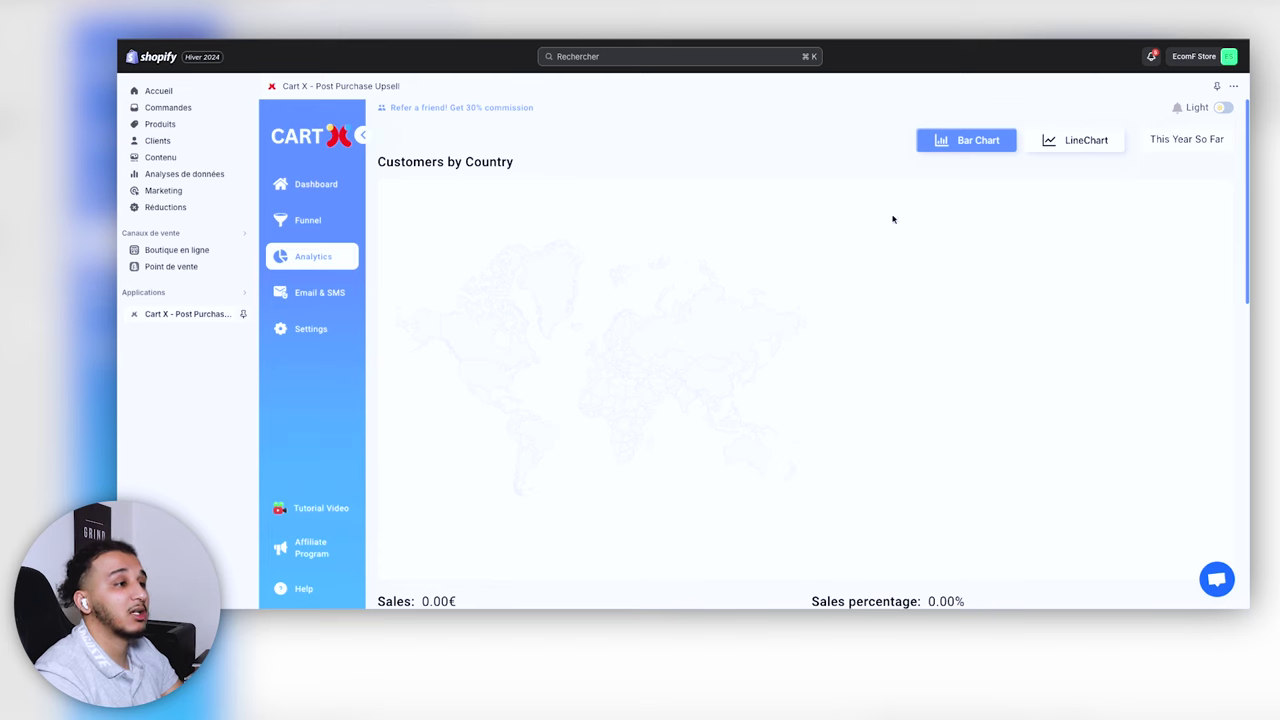
scroll(1094, 243, down, 3)
drag(928, 347, 964, 356)
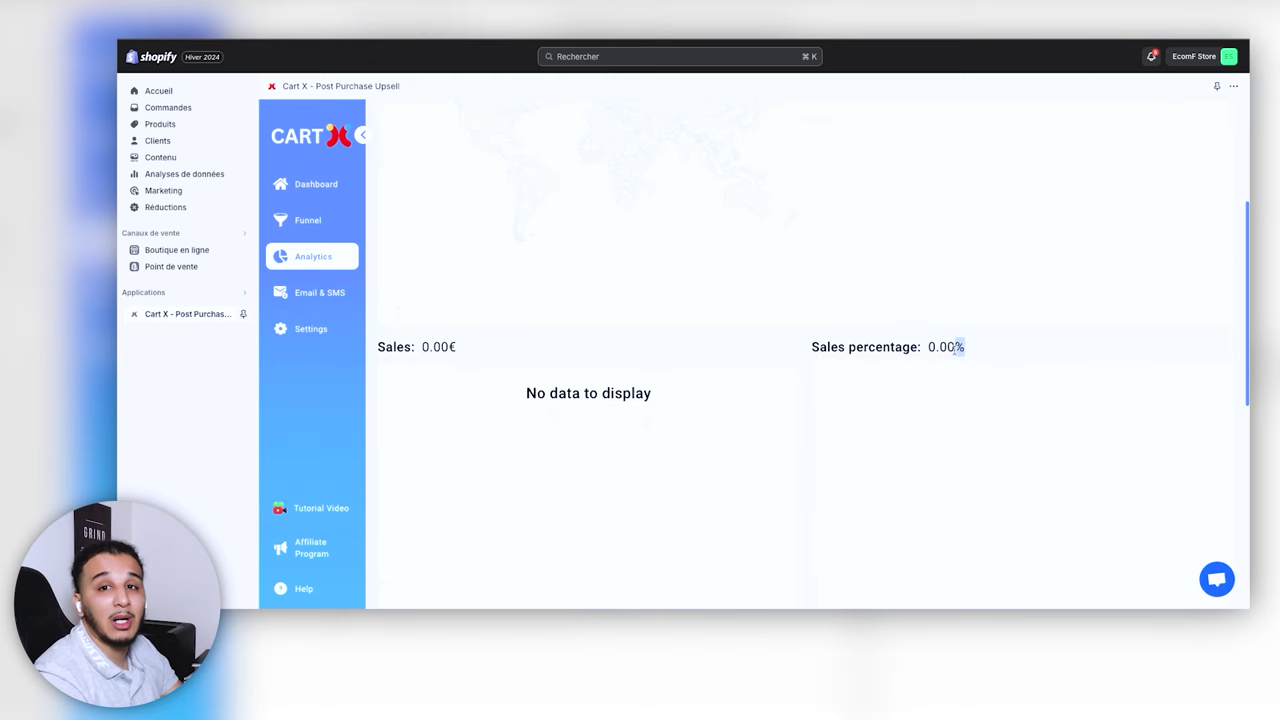
double_click(440, 347)
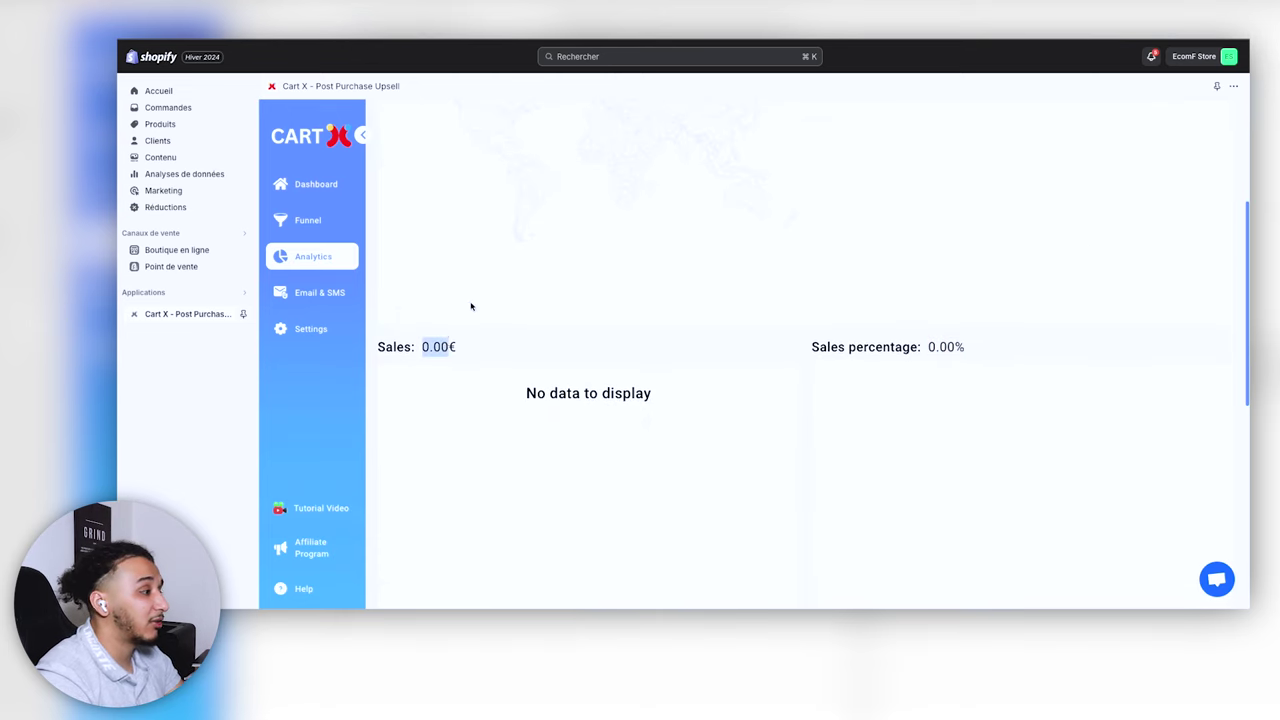
scroll(470, 300, up, 3)
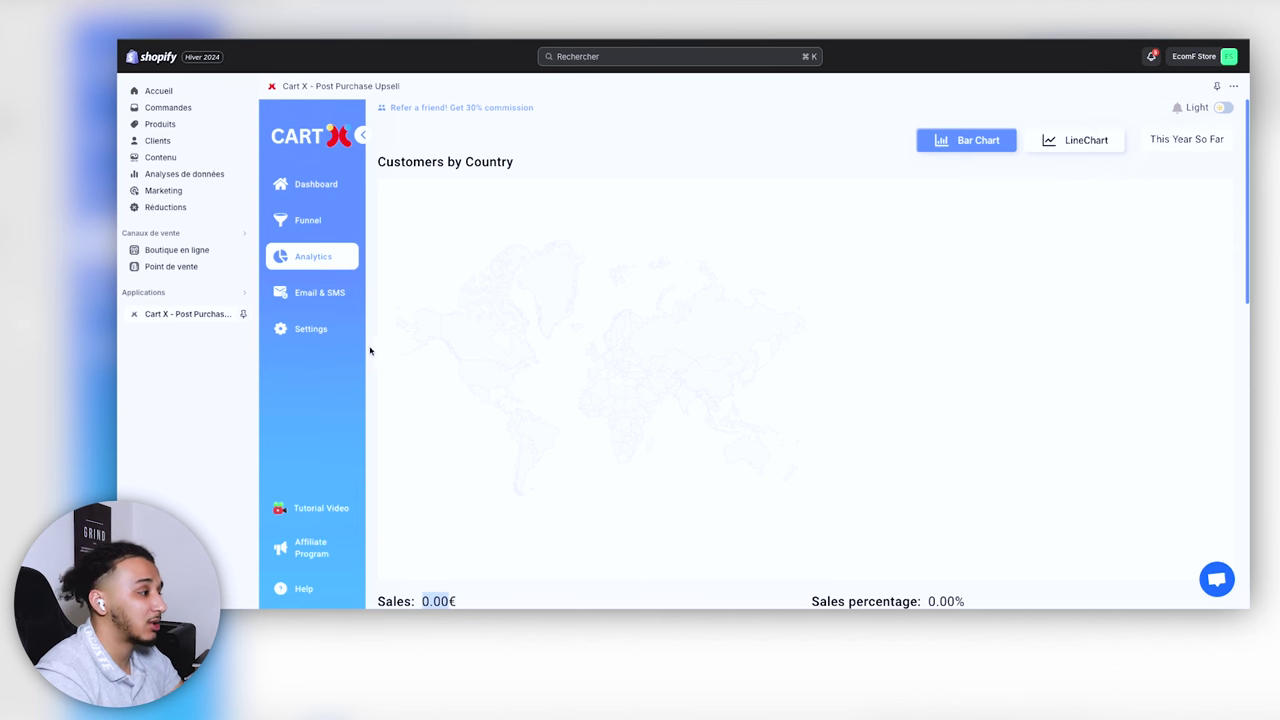
Step: Create a new funnel from the Funnel page, entering a funnel name
click(308, 218)
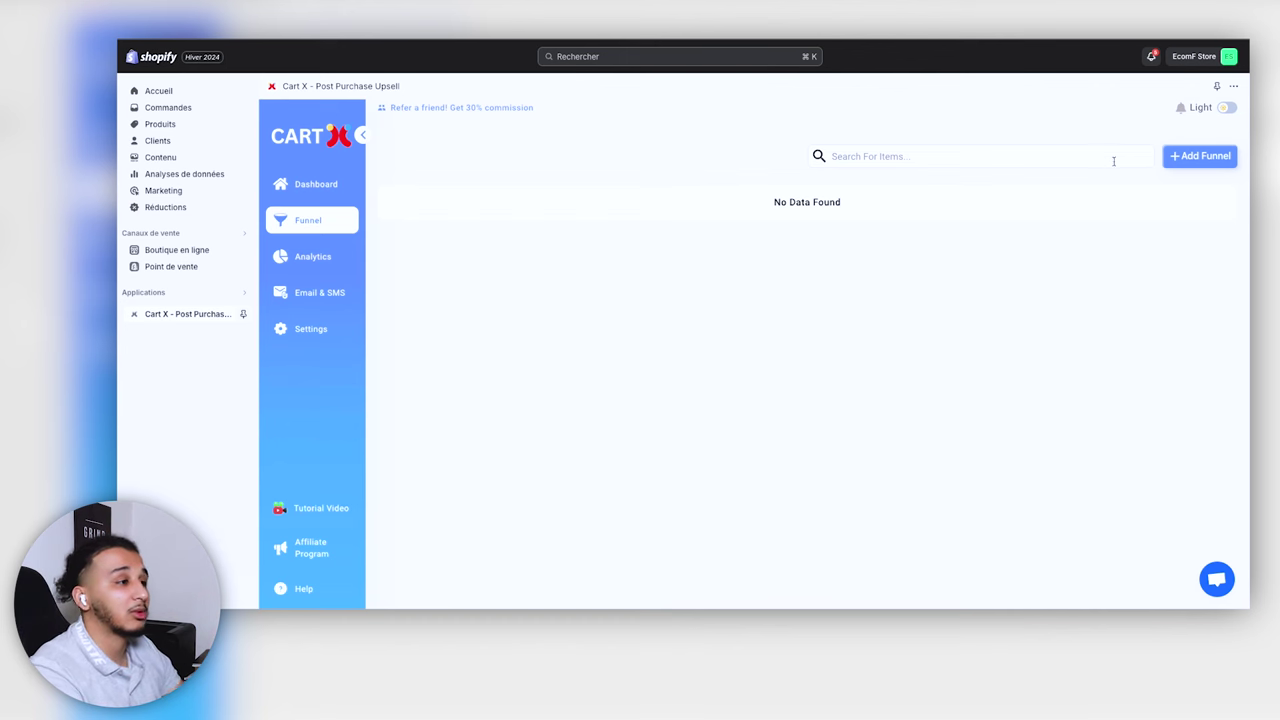
click(1200, 157)
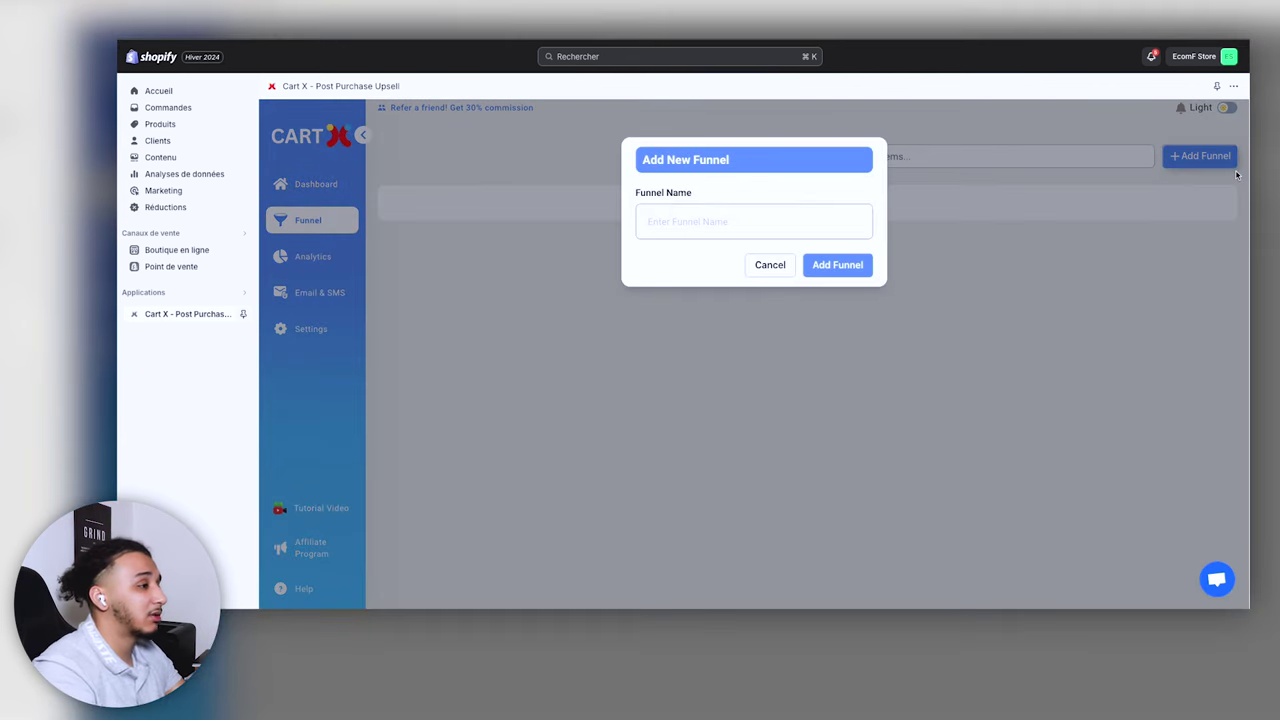
click(756, 219)
text(Farouk Funnel)
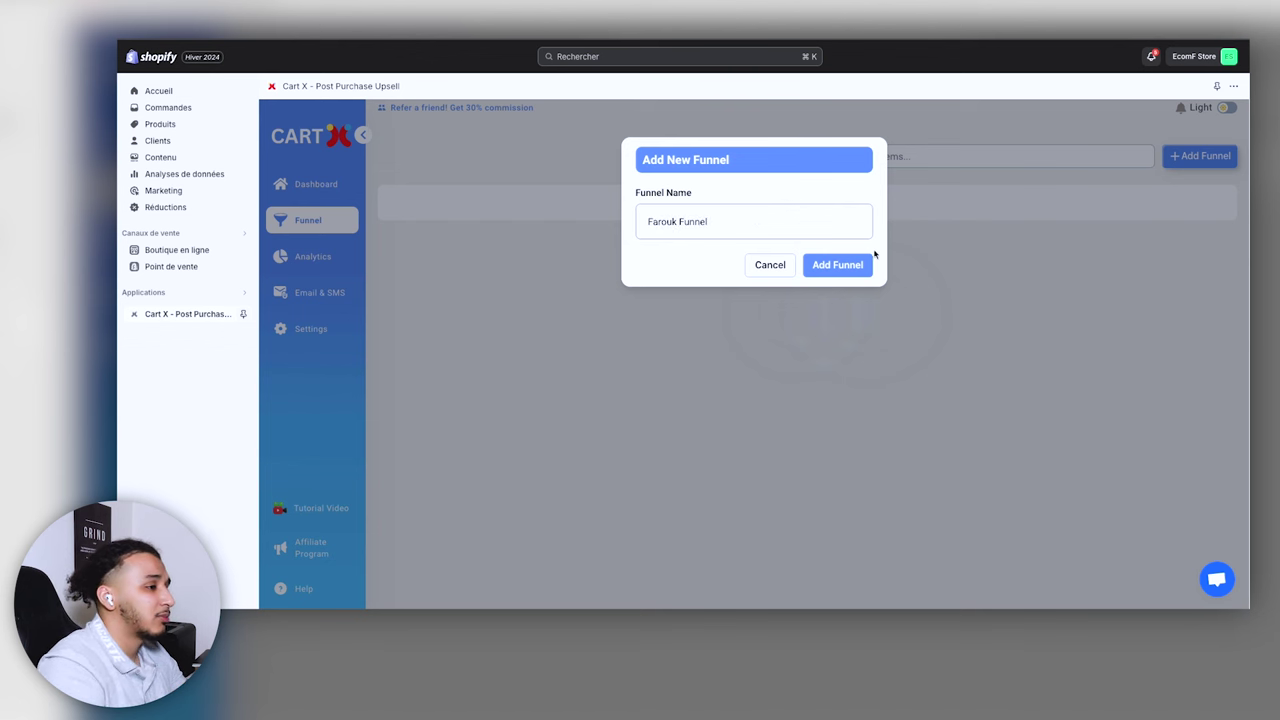
click(864, 267)
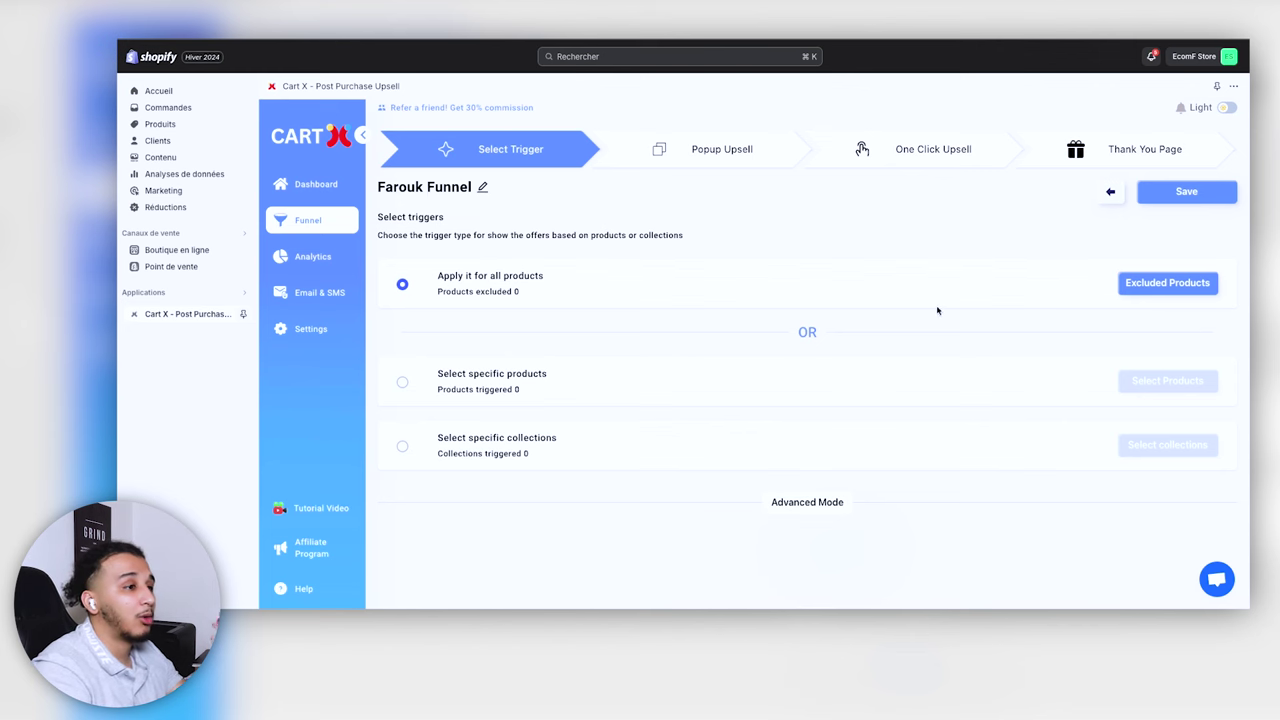
Step: View the product pickers for excluded and specific products, and keep the trigger applied to all products
click(1139, 290)
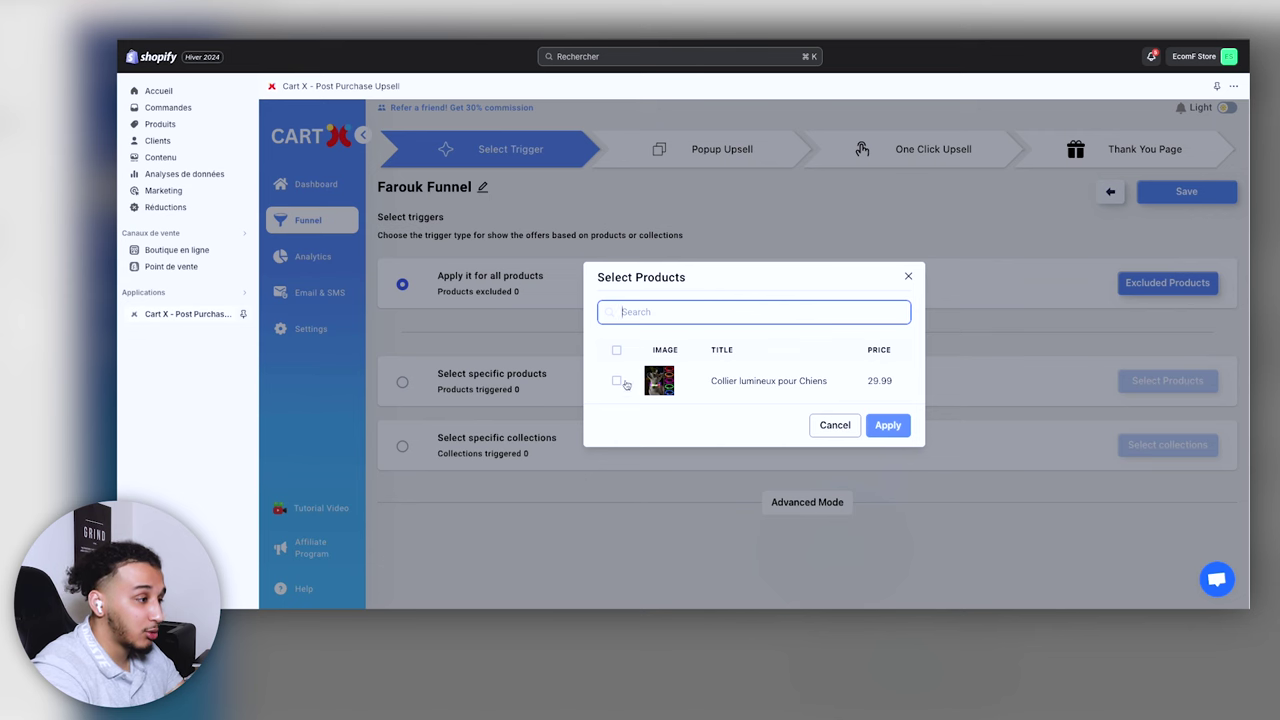
click(908, 277)
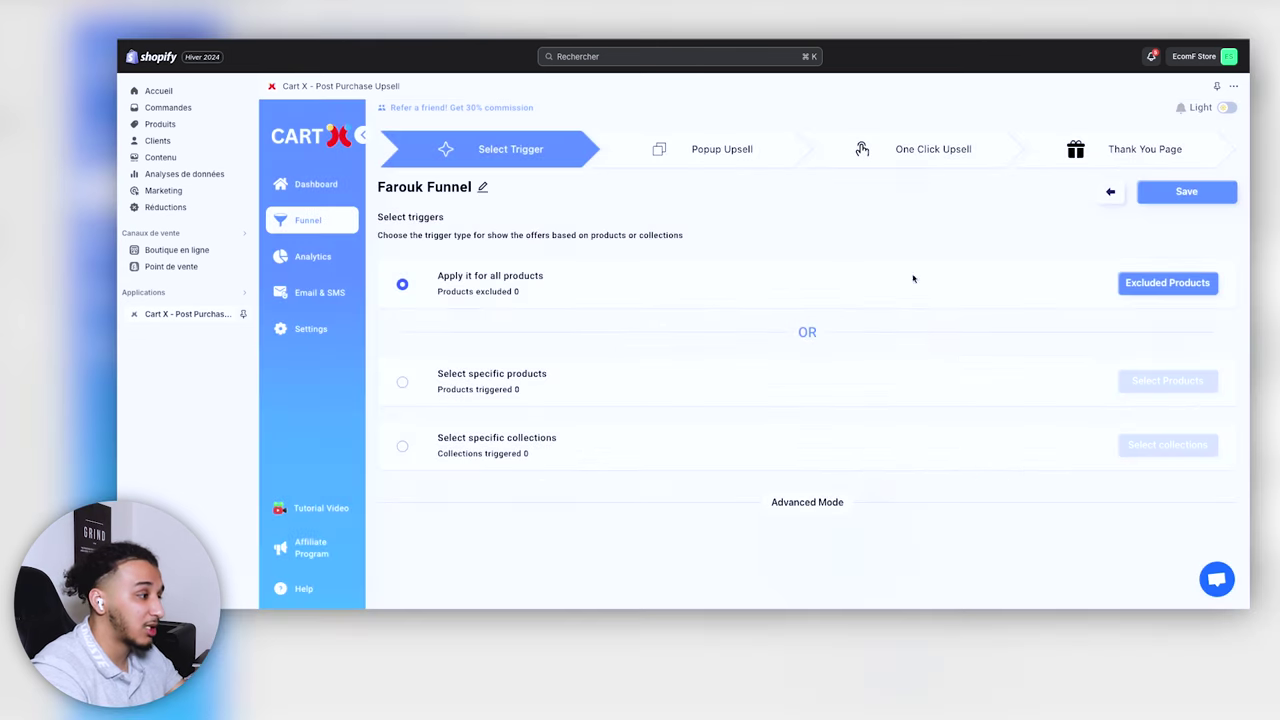
click(403, 383)
click(1180, 382)
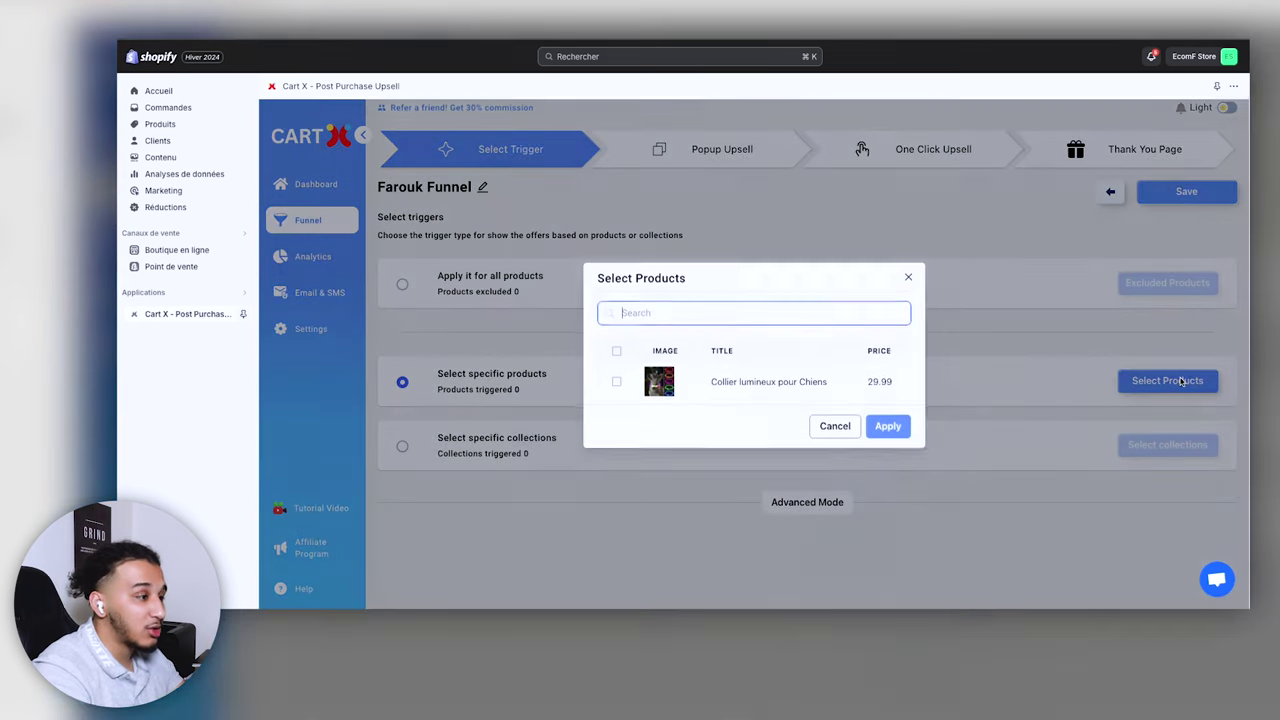
click(836, 425)
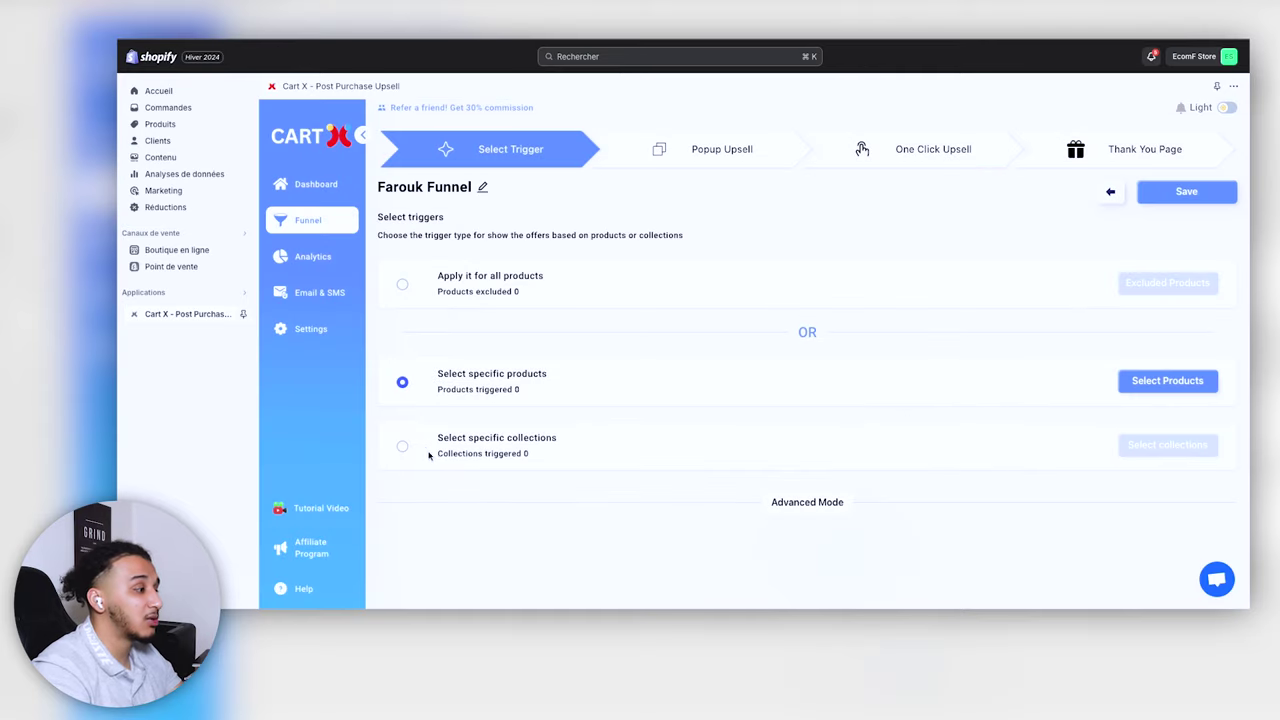
click(1188, 390)
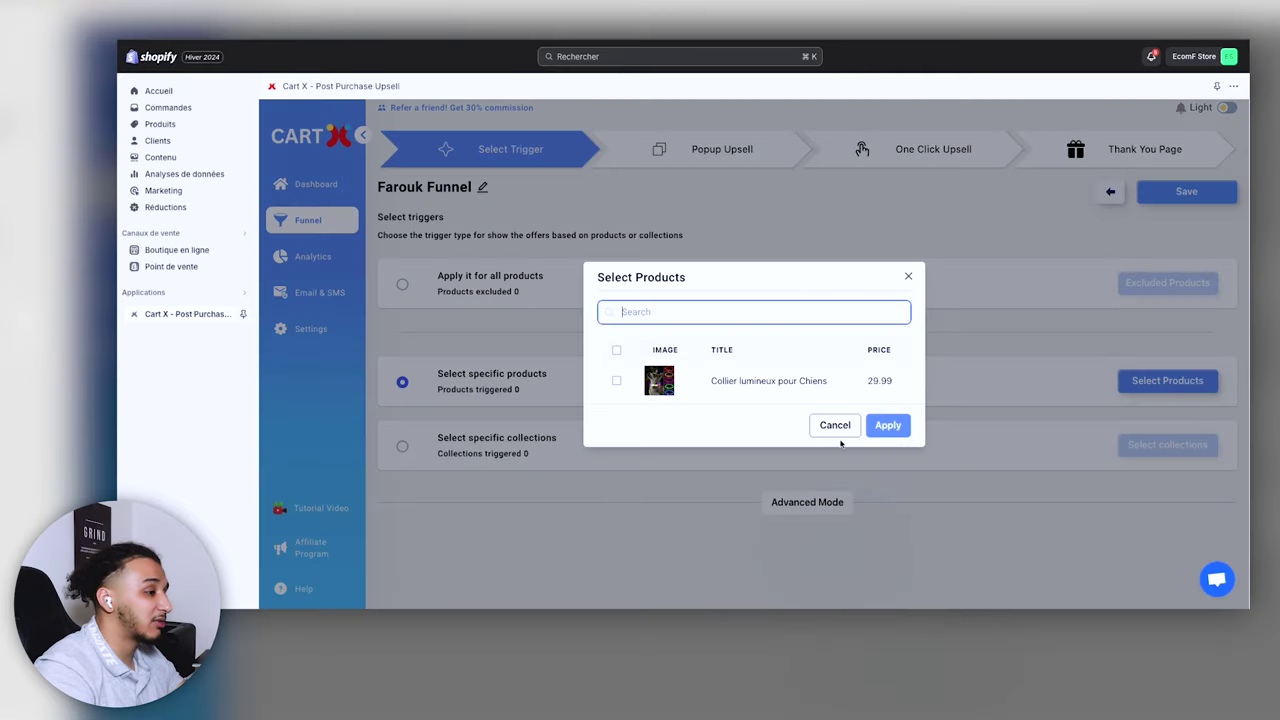
click(832, 433)
click(402, 287)
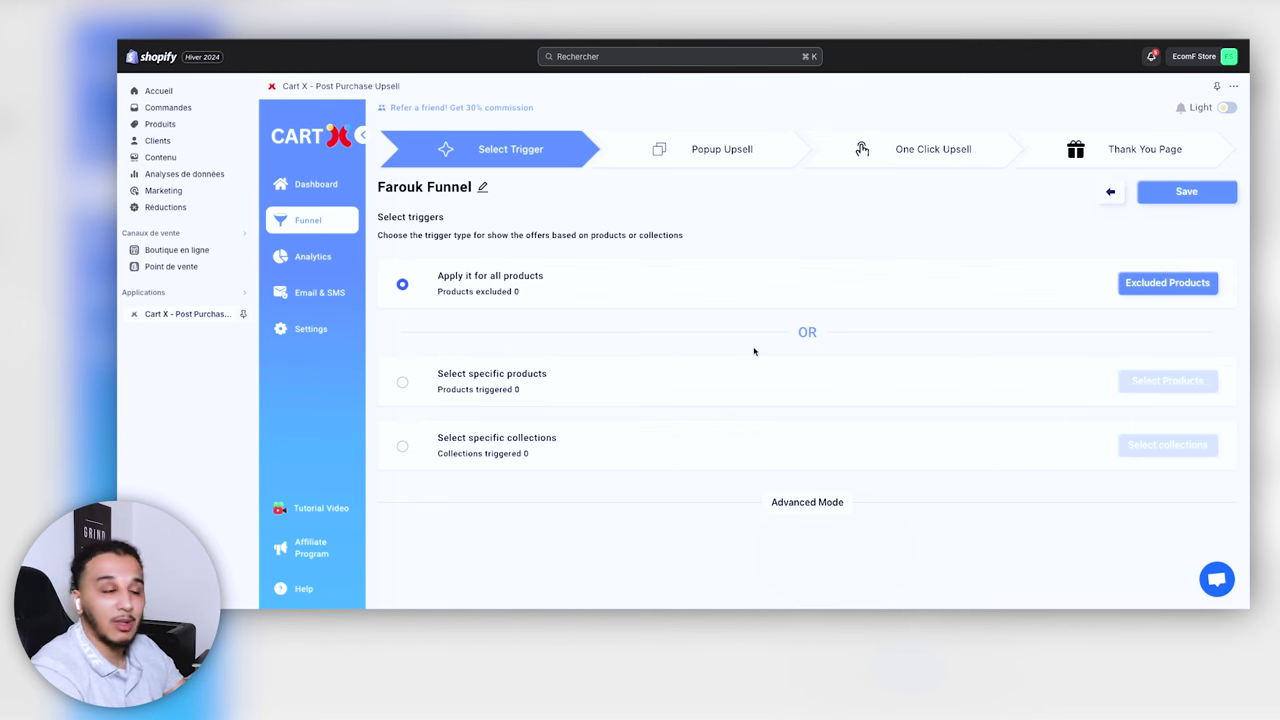
Step: Expand the trigger's advanced mode and examine the total orders, total quantity, country and language conditions
click(806, 501)
scroll(866, 491, down, 3)
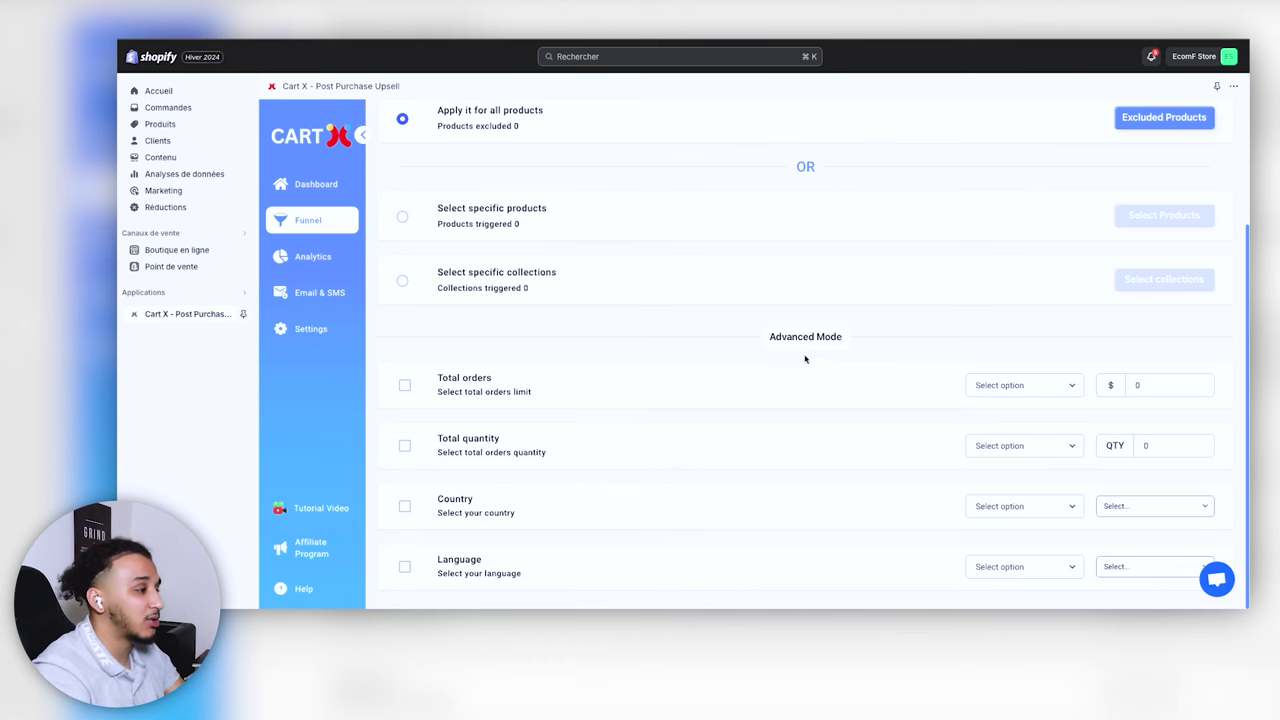
click(1014, 389)
click(871, 394)
scroll(1046, 417, up, 3)
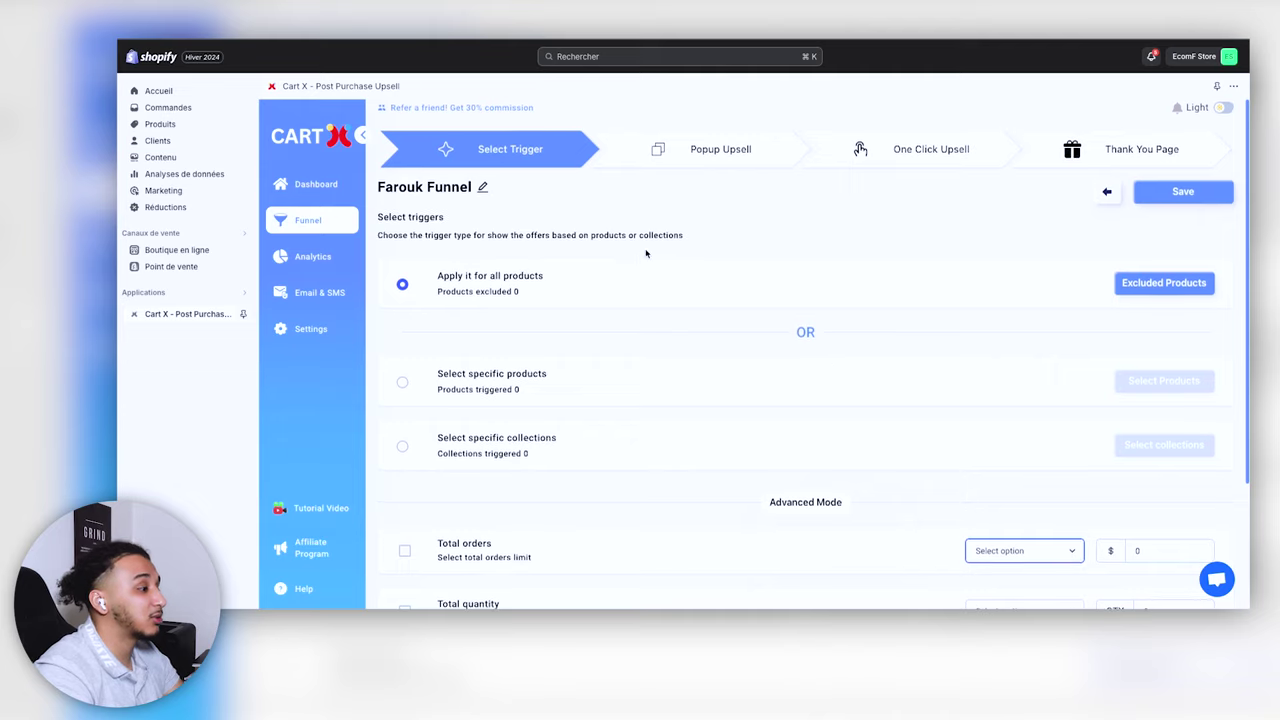
scroll(720, 297, down, 3)
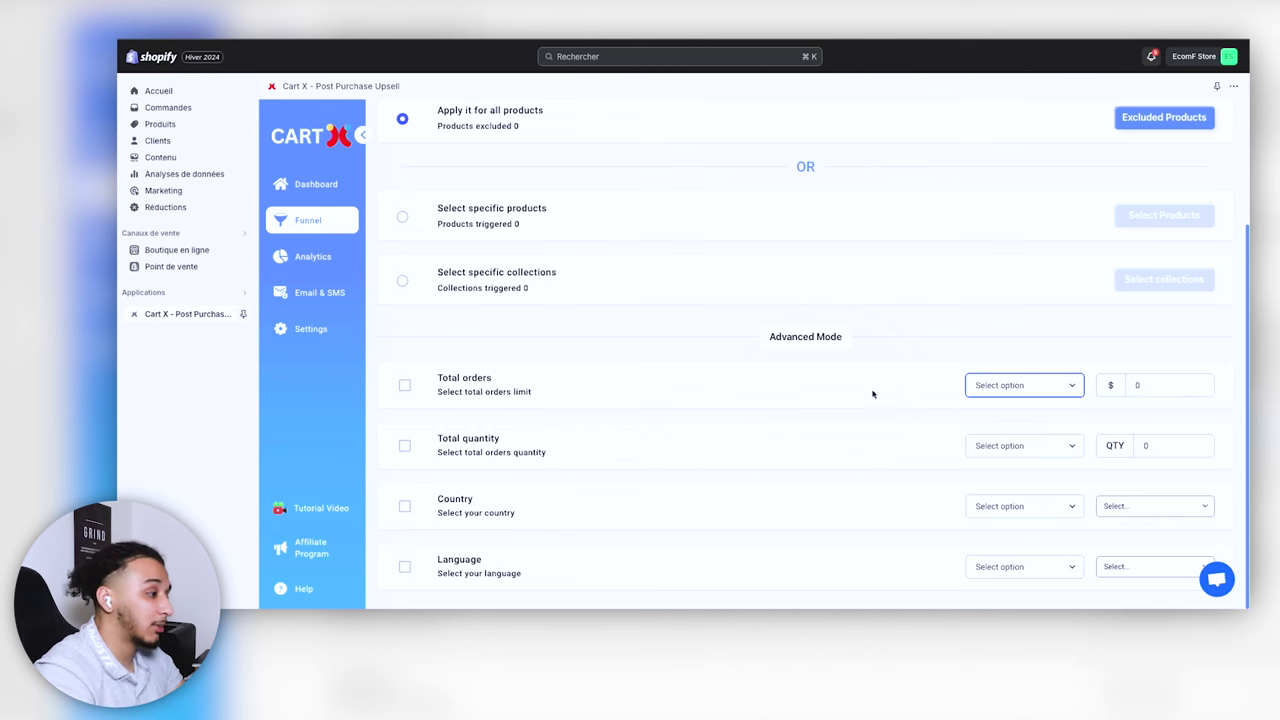
click(412, 516)
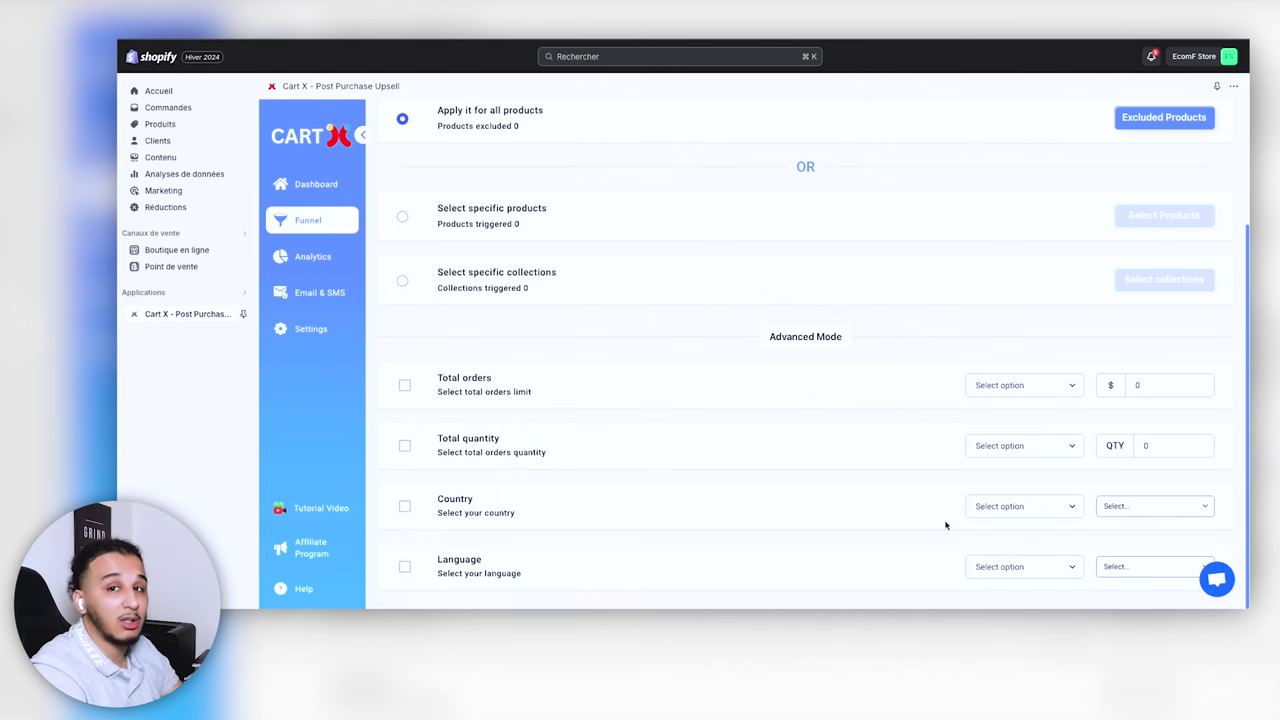
scroll(678, 355, up, 3)
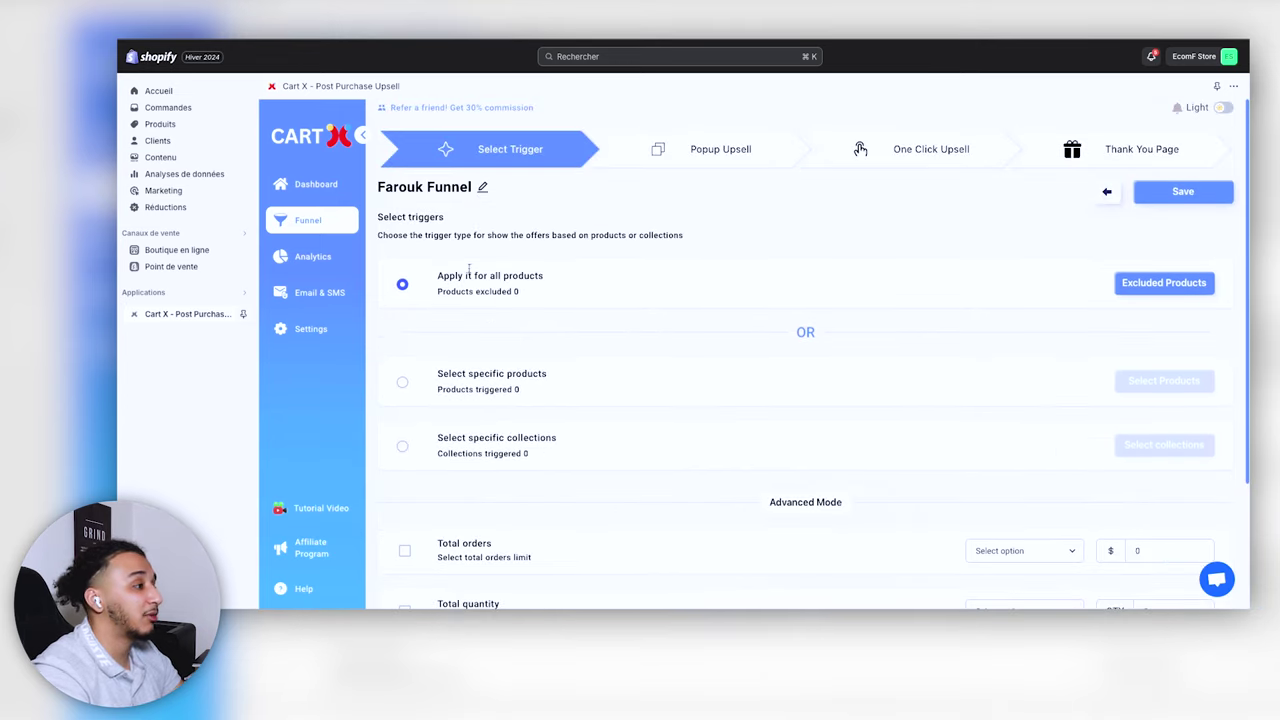
scroll(854, 263, down, 3)
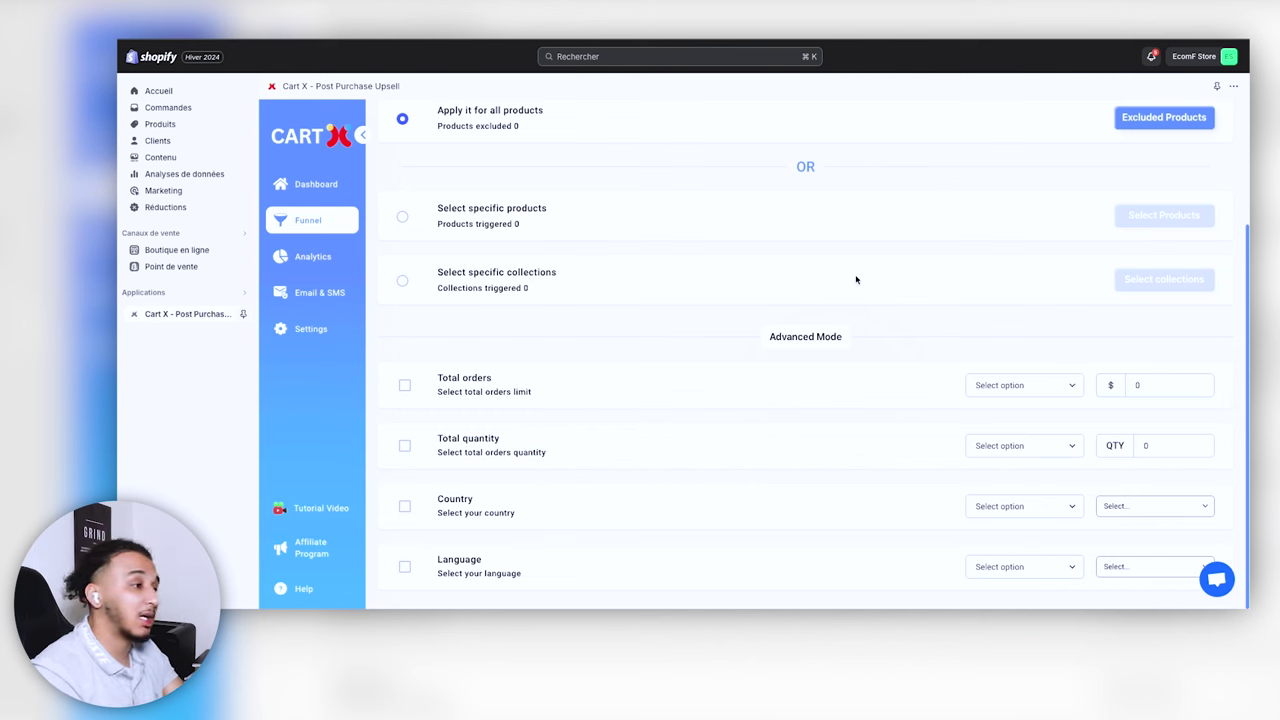
Step: Try the Language condition and its operator choices, clear it again and collapse the advanced mode
click(404, 567)
click(995, 570)
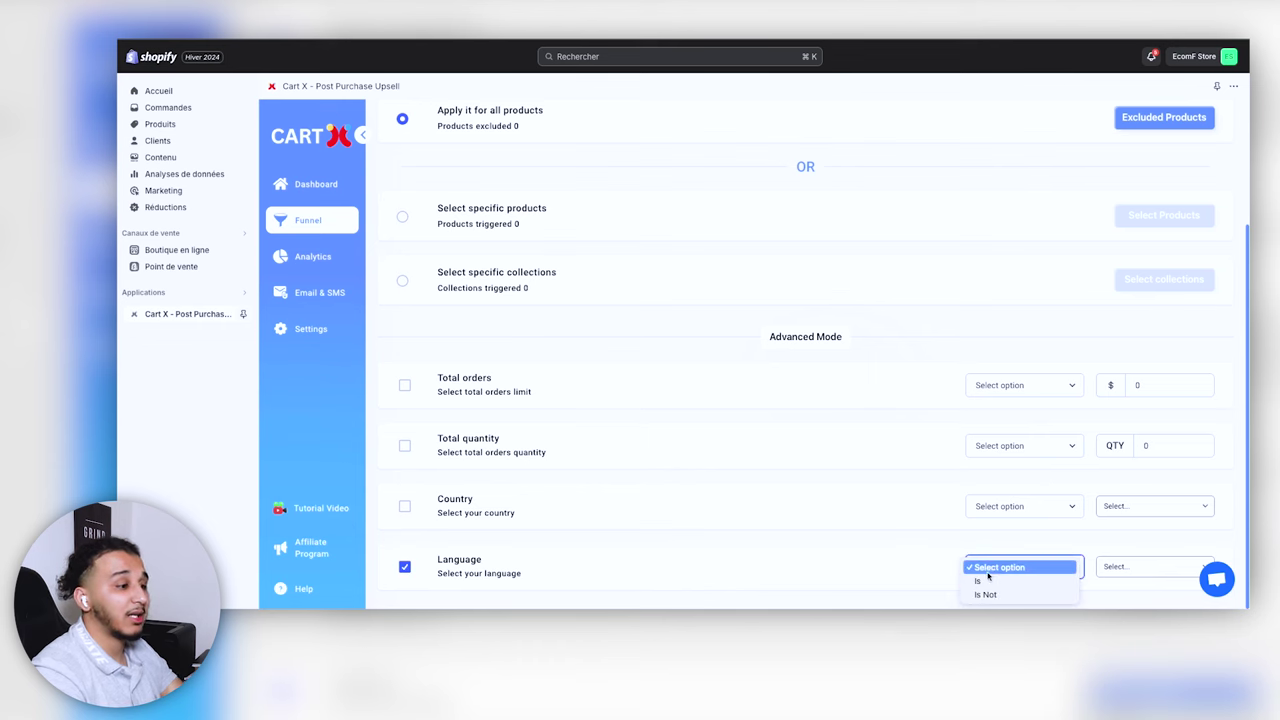
click(400, 566)
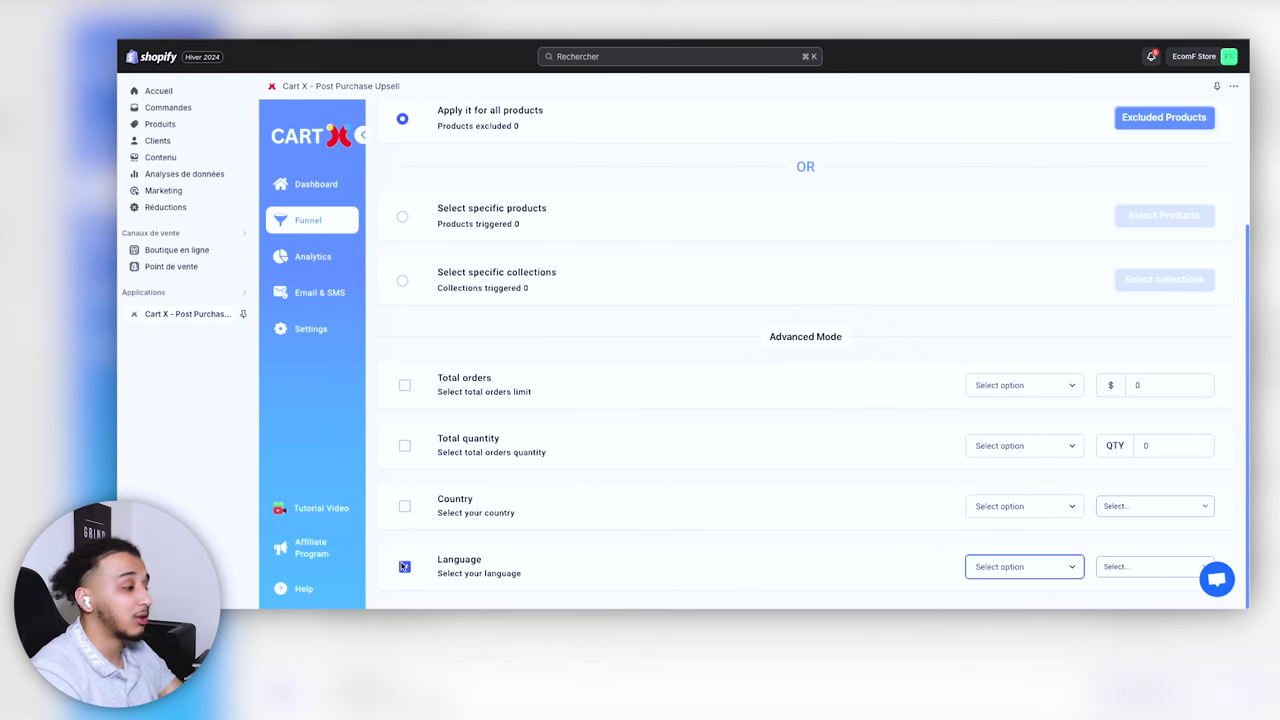
click(404, 567)
scroll(700, 495, up, 2)
click(822, 503)
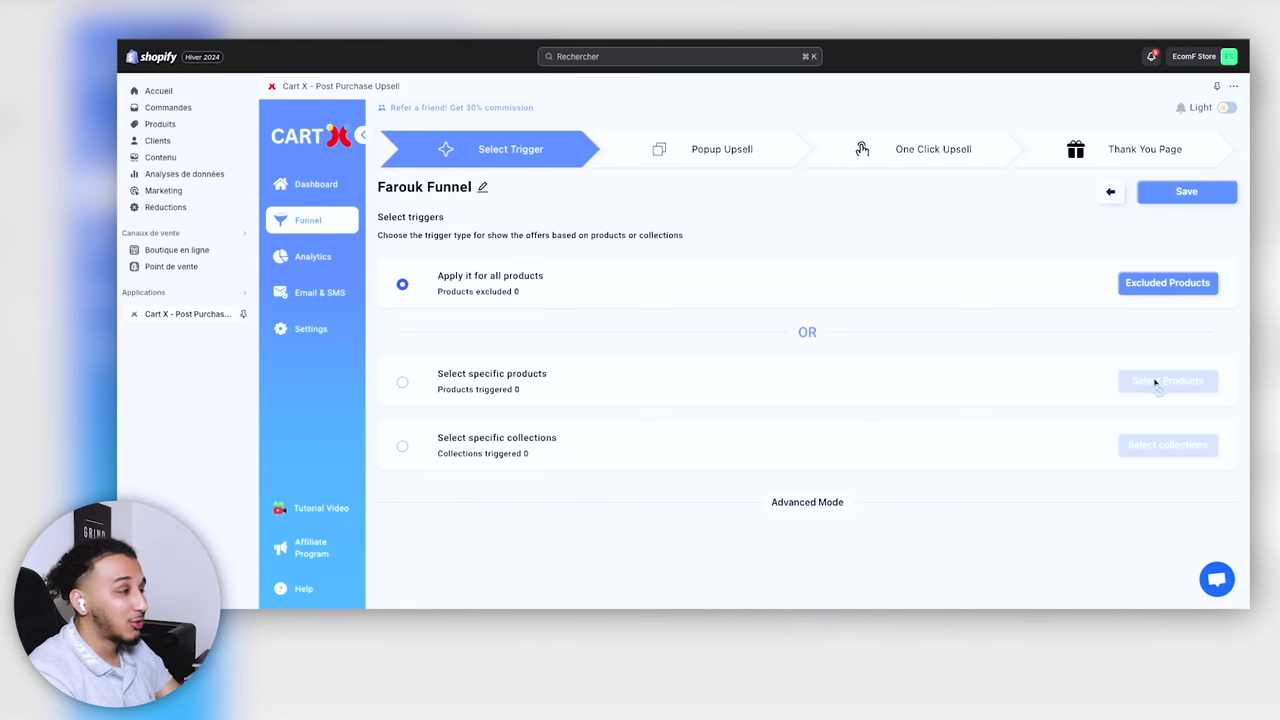
Step: Save the all-products trigger, and add and save Collier lumineux pour Chiens as the first popup upsell offer
click(1187, 200)
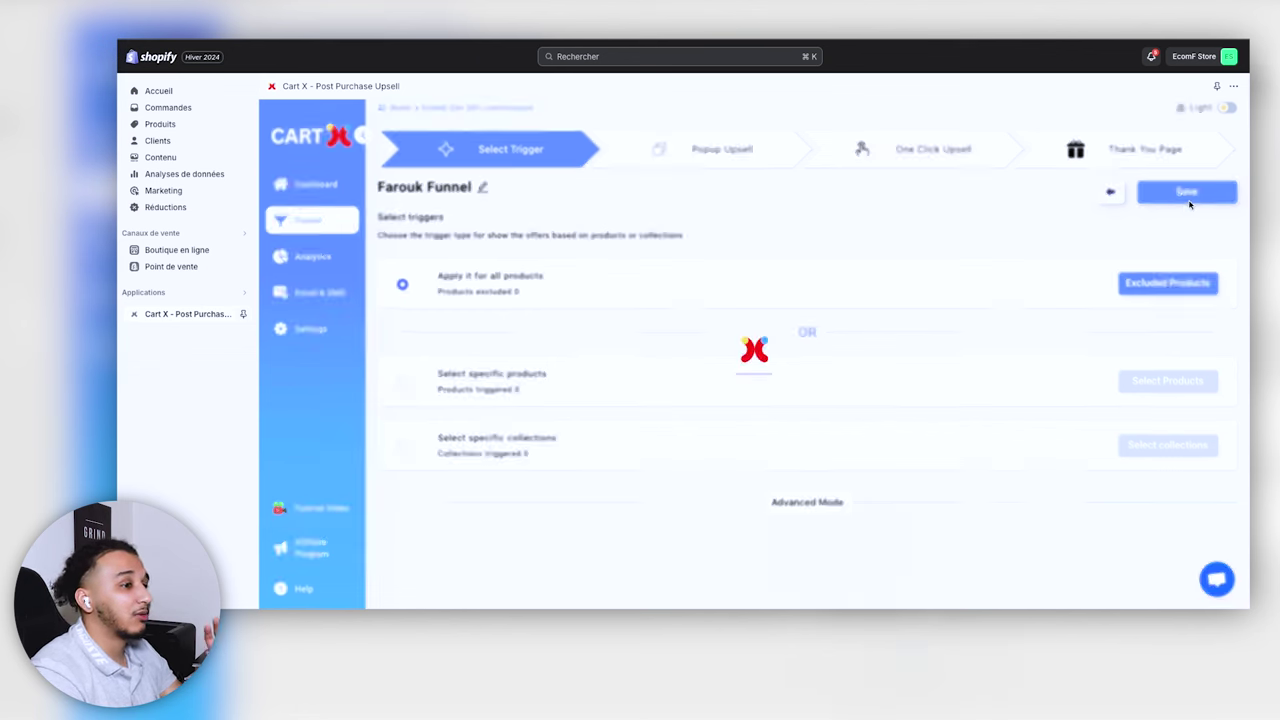
click(697, 160)
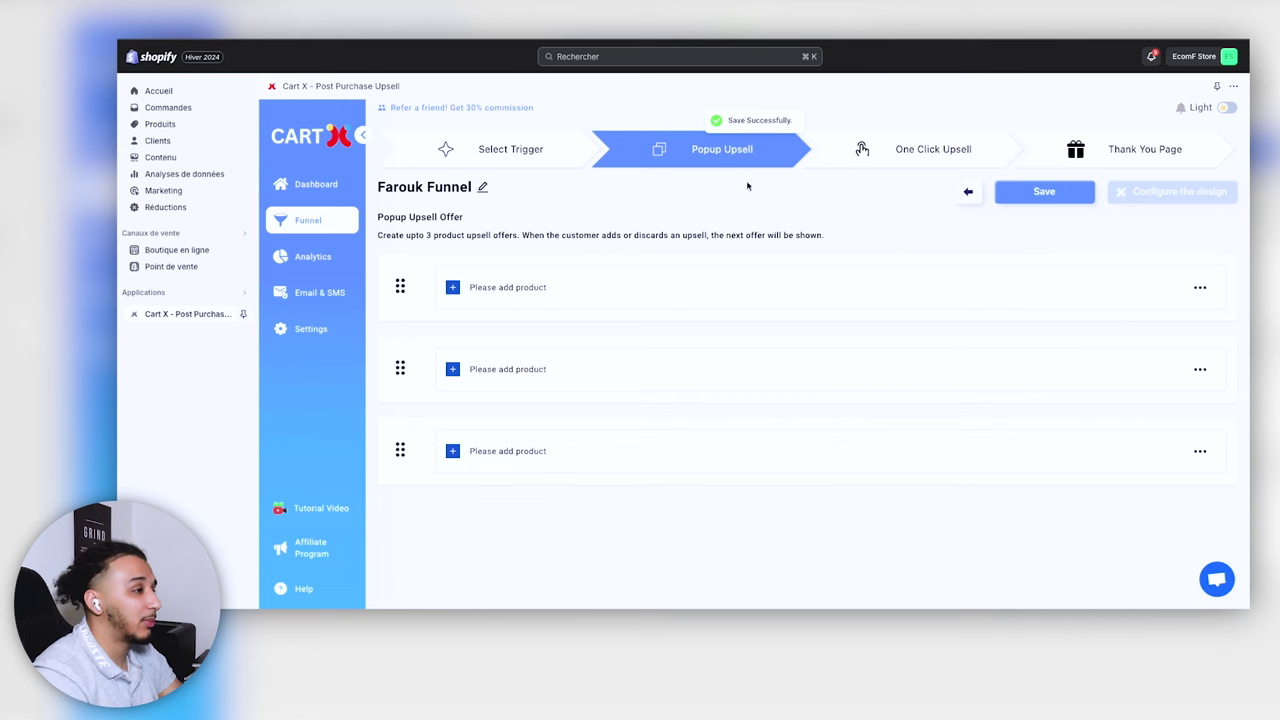
click(452, 288)
click(616, 380)
click(902, 430)
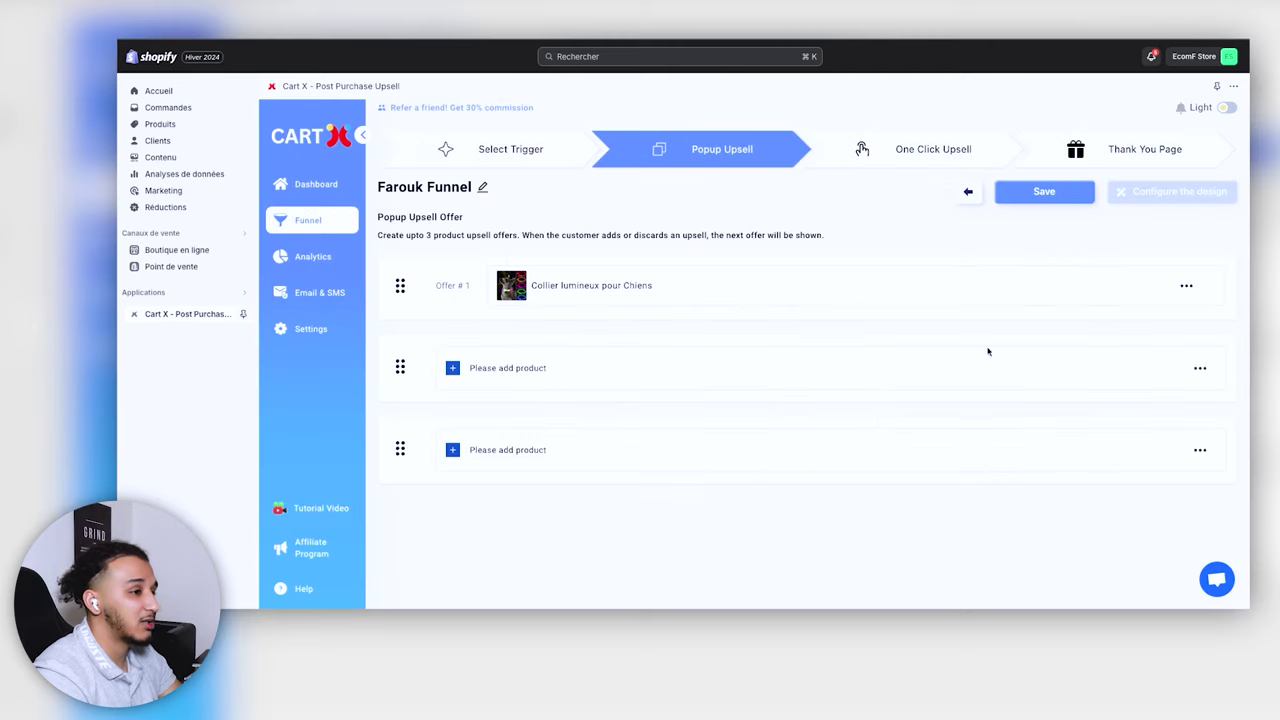
click(1044, 191)
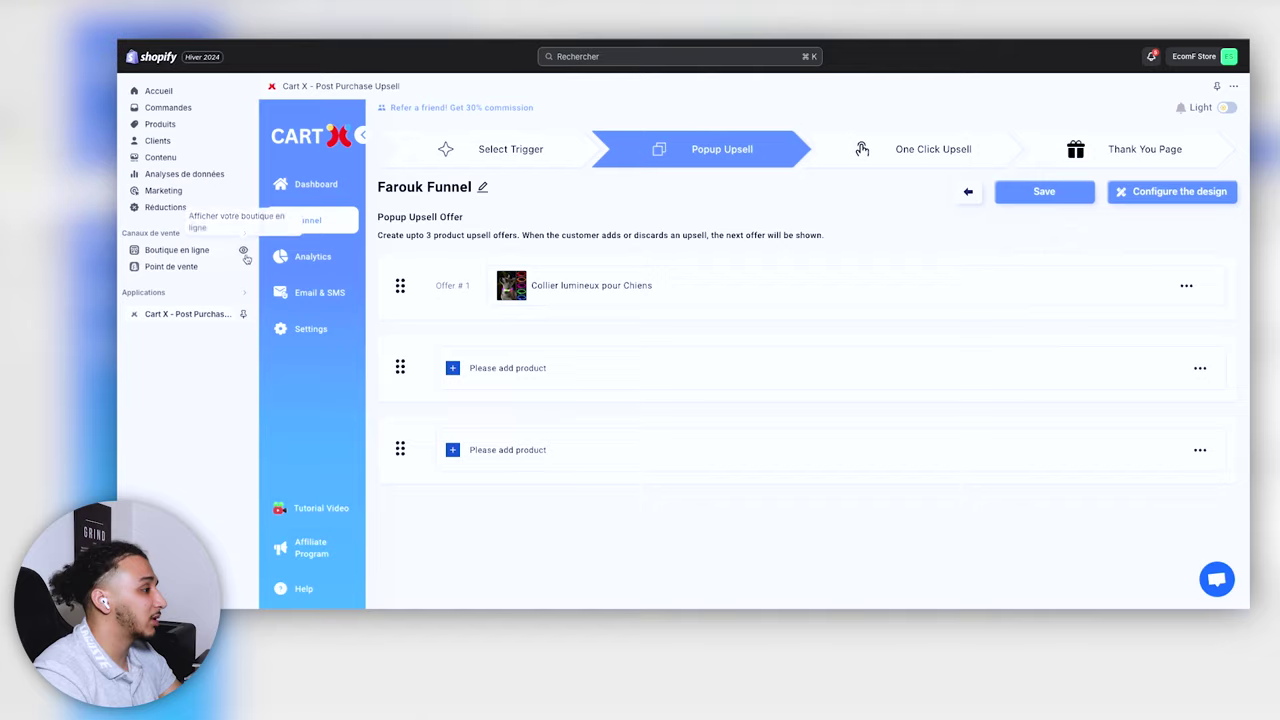
Step: Open the online store and add Collier lumineux pour Chiens to the cart to examine the upsell popup
click(243, 250)
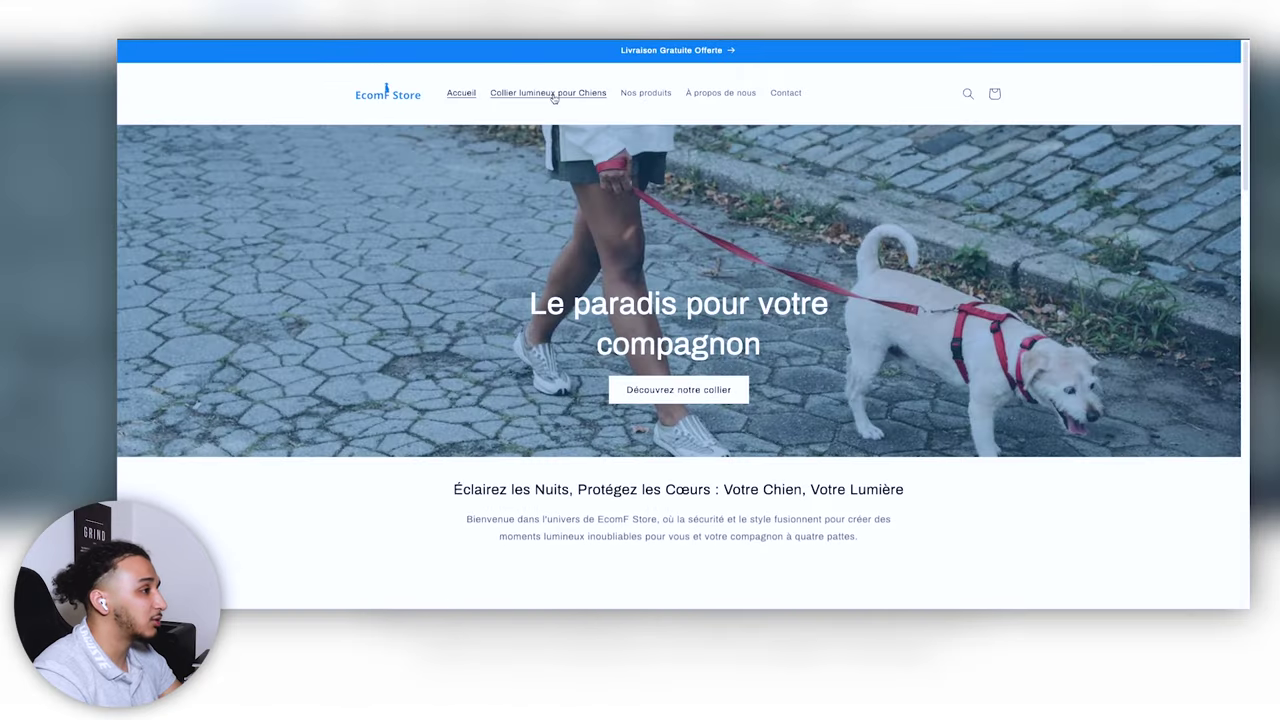
click(548, 93)
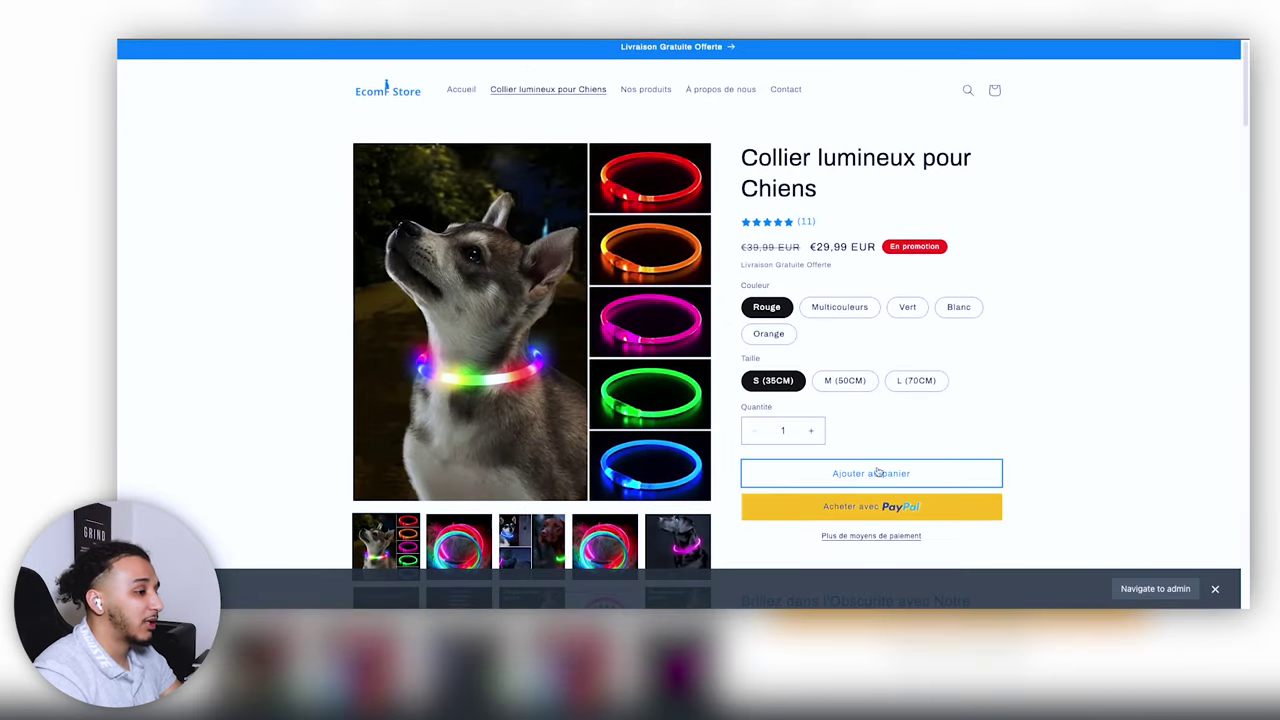
click(876, 472)
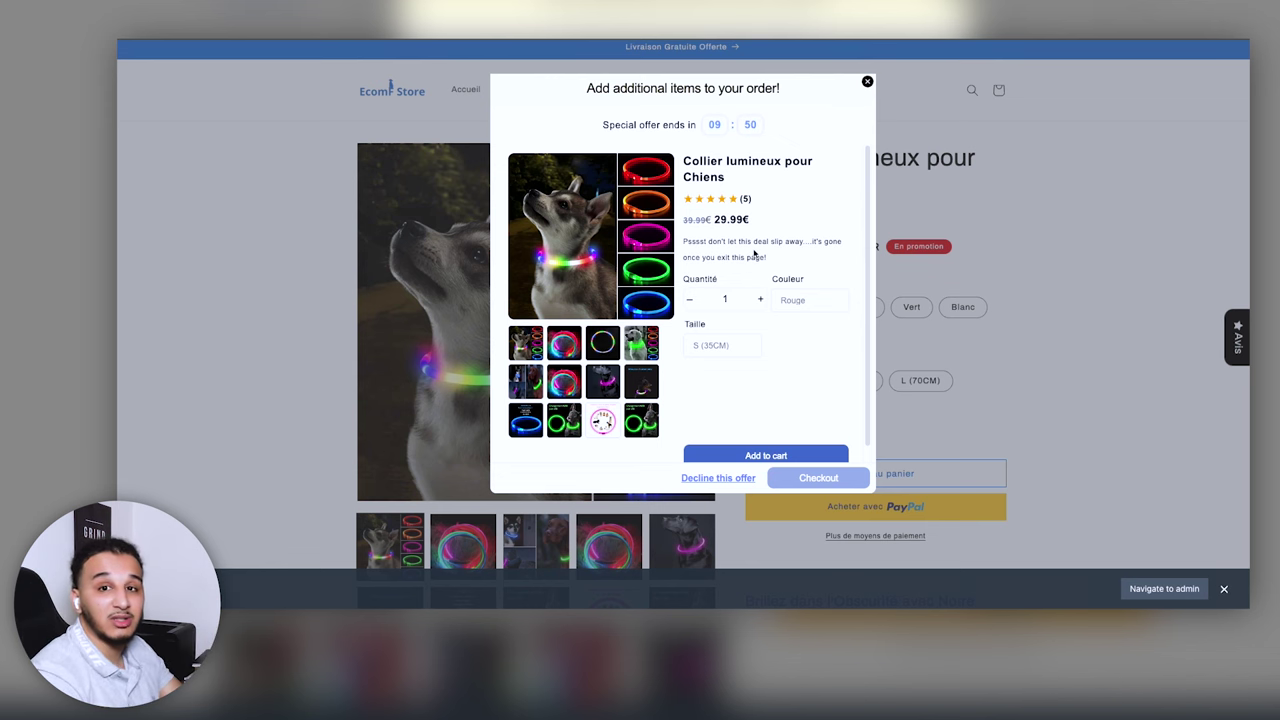
scroll(778, 277, down, 1)
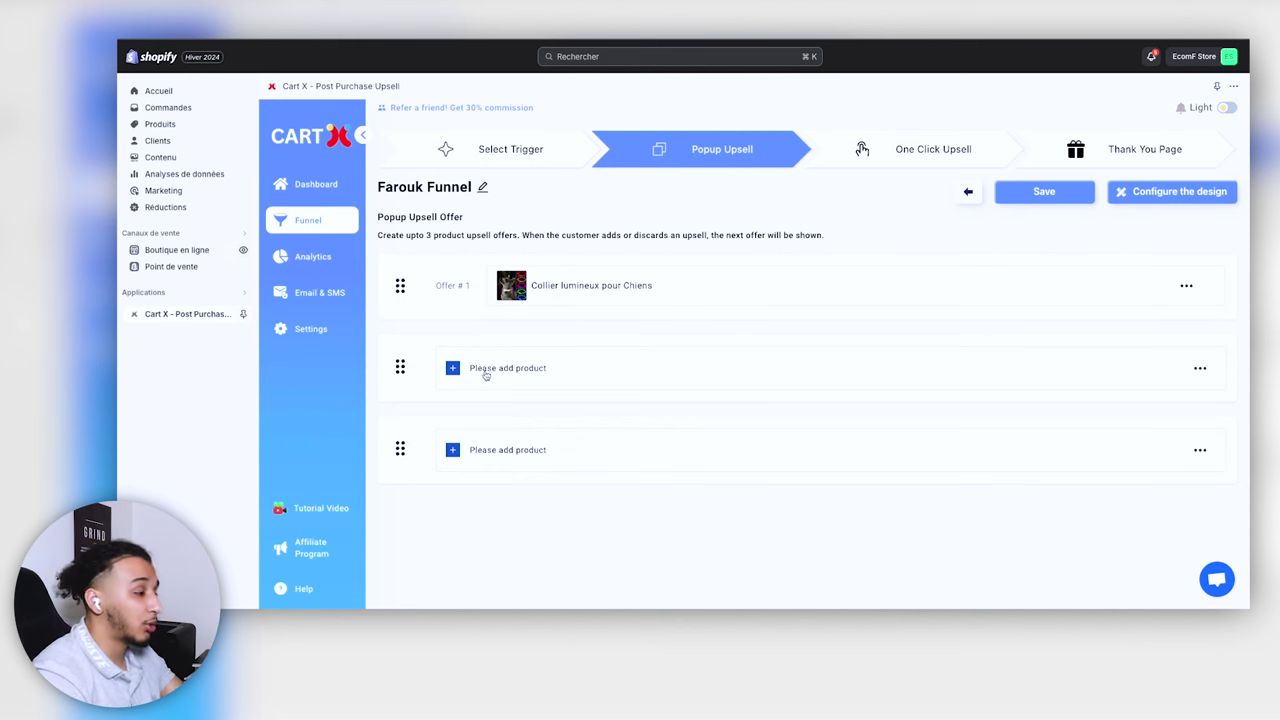
Step: View the product selection of the first popup upsell offer and close it without changes
click(1186, 286)
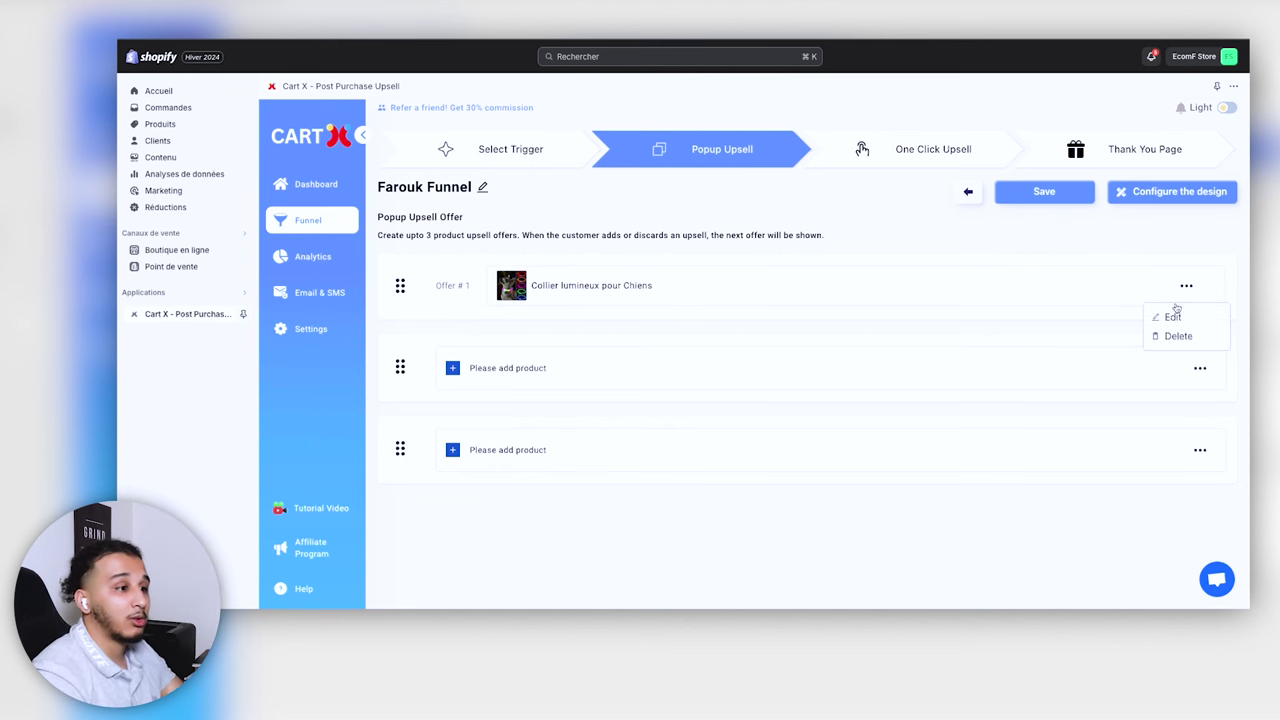
click(1168, 318)
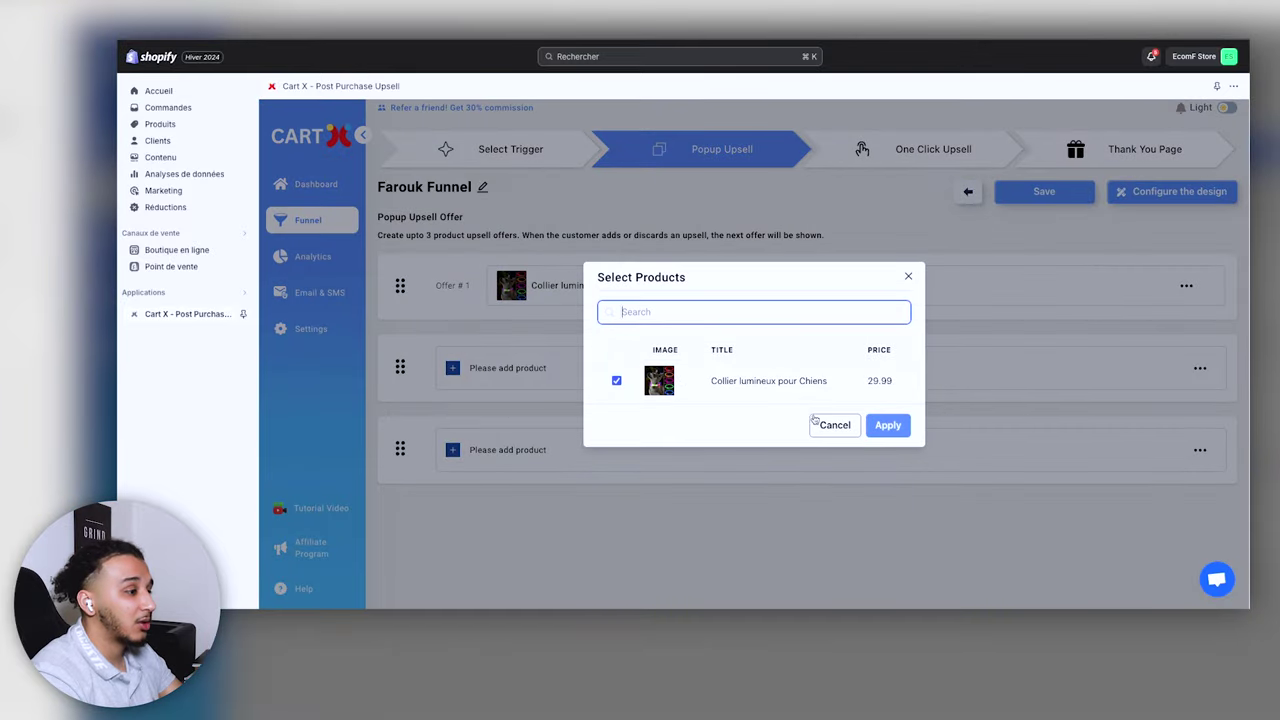
click(816, 422)
Step: Try to add Collier lumineux pour Chiens as the second popup upsell offer
click(452, 367)
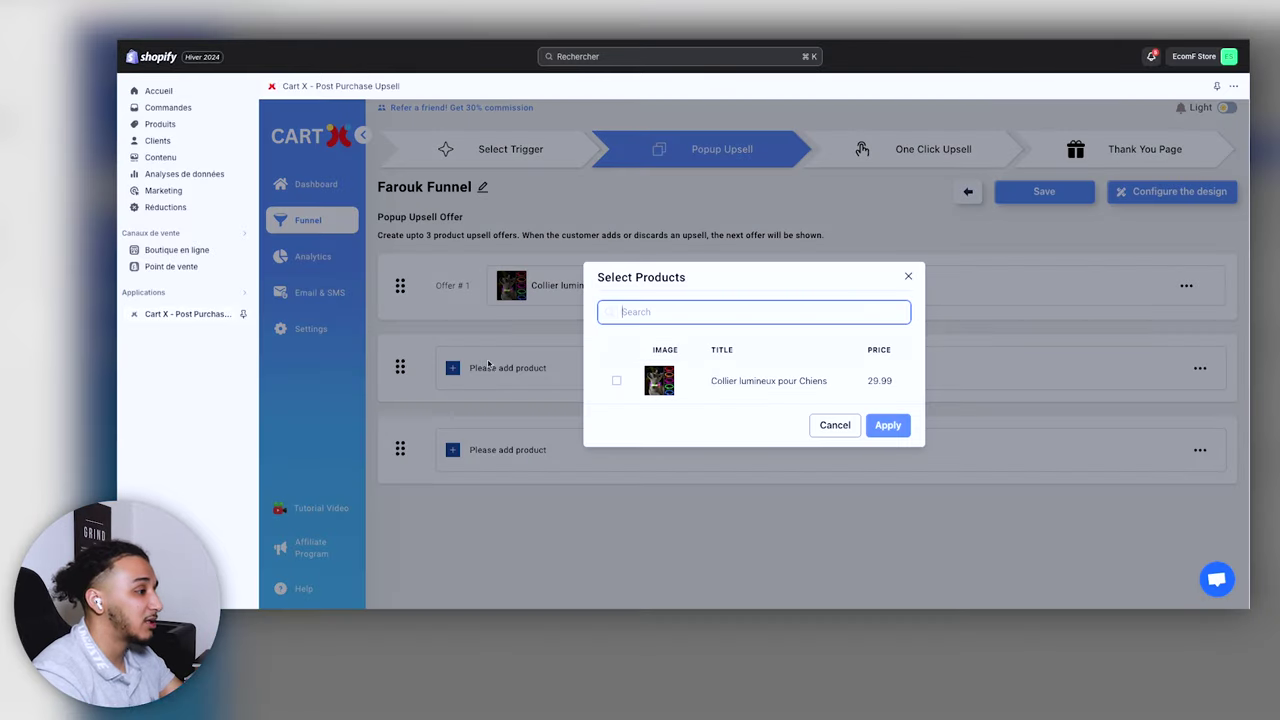
click(772, 390)
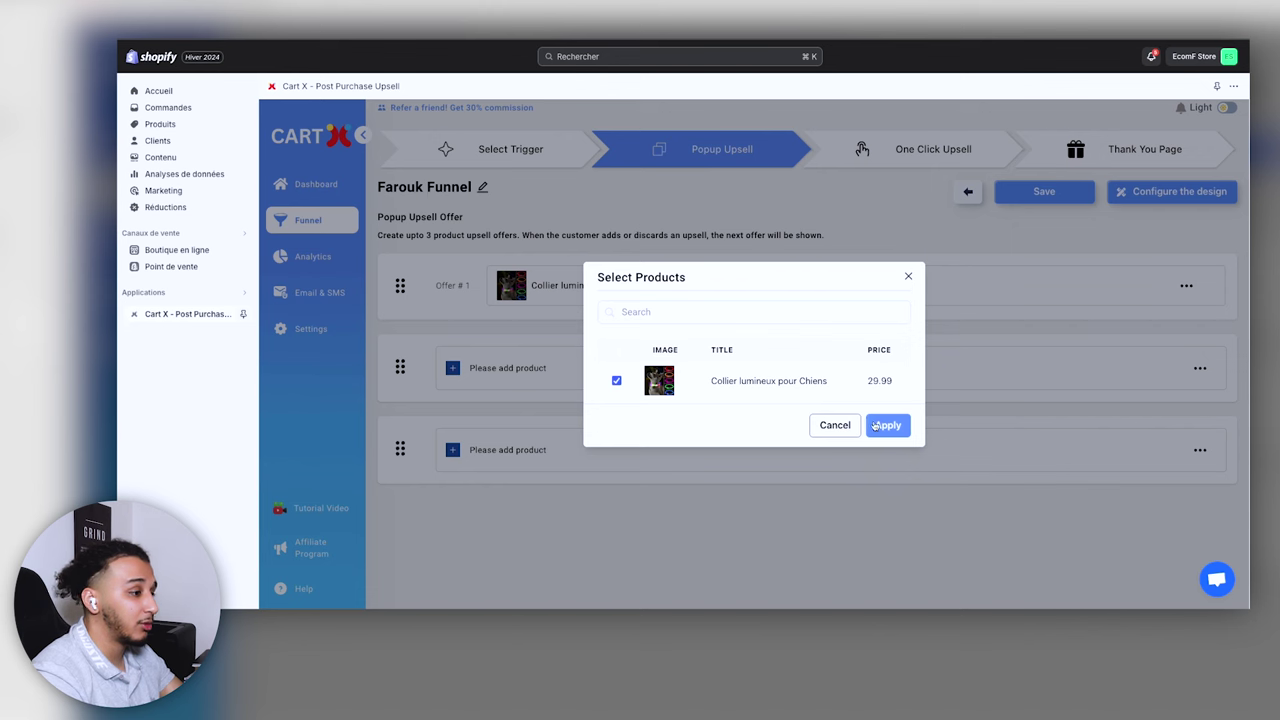
click(875, 425)
click(886, 434)
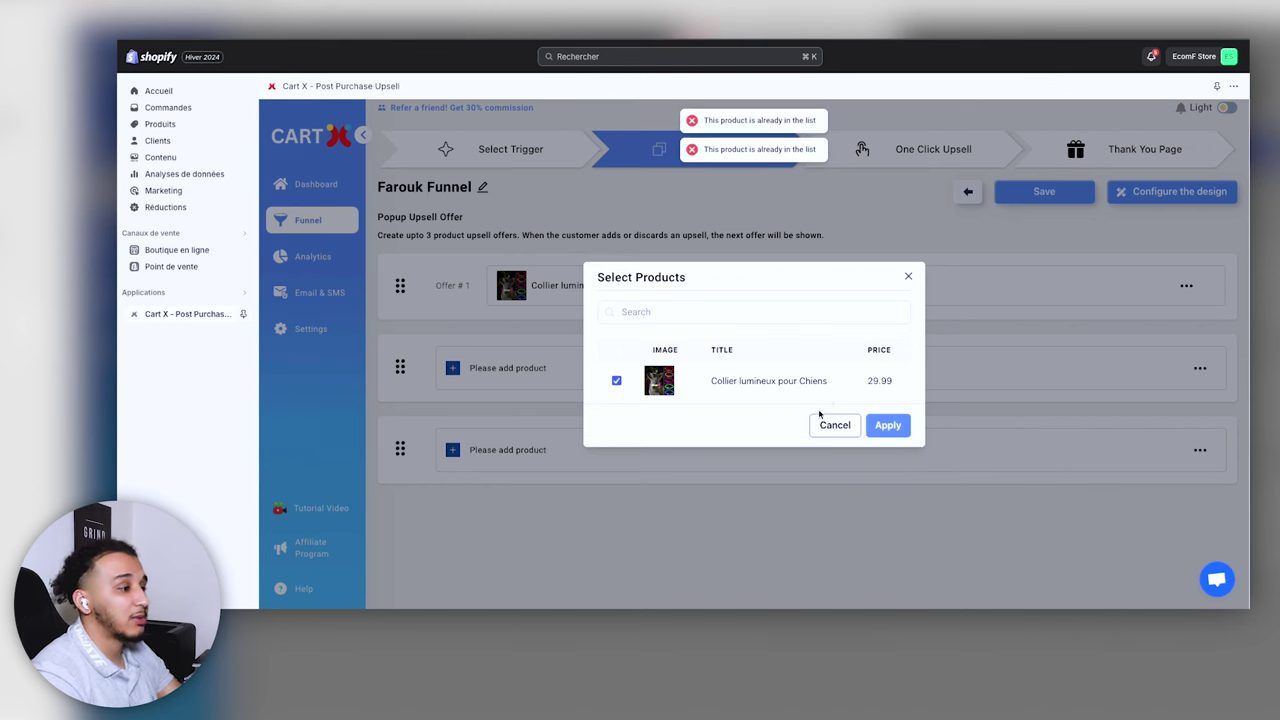
click(908, 276)
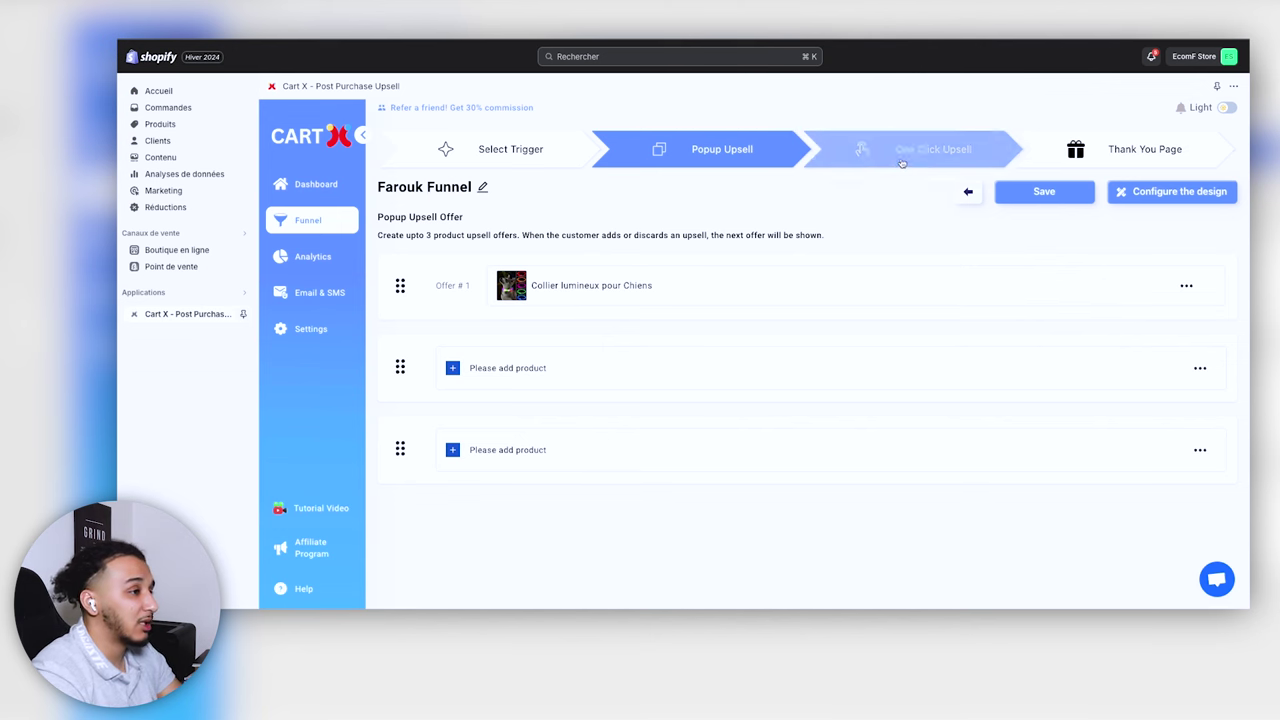
Step: View the funnel's one-click upsell offers stage and return to the popup upsell stage
click(933, 155)
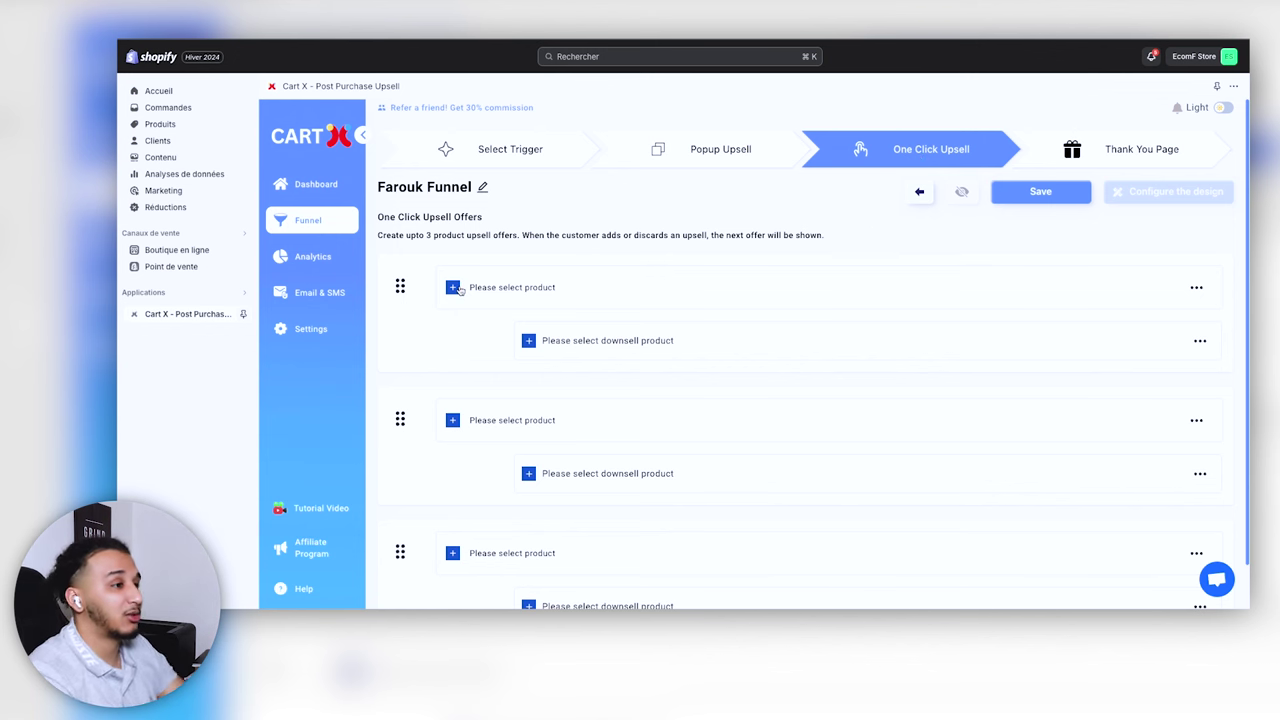
click(772, 166)
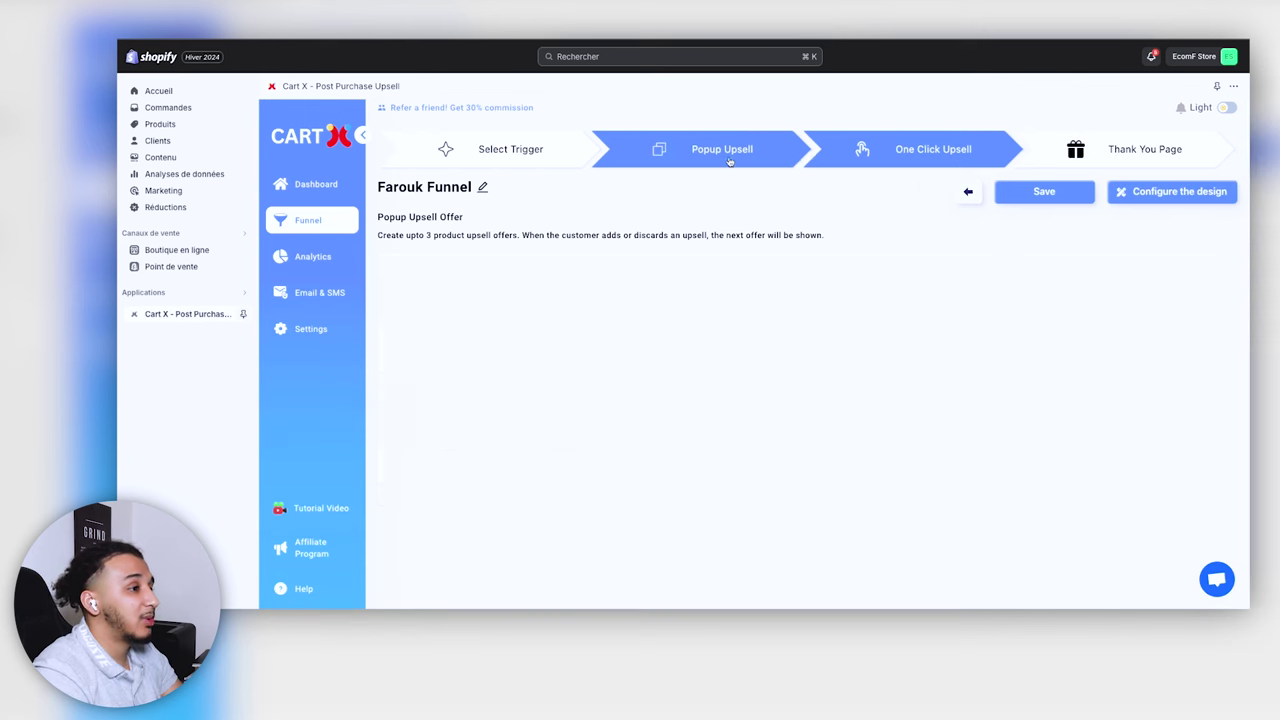
Step: Save the popup upsell stage, check the trigger stage, and open the funnel's one-click upsell stage
click(1040, 195)
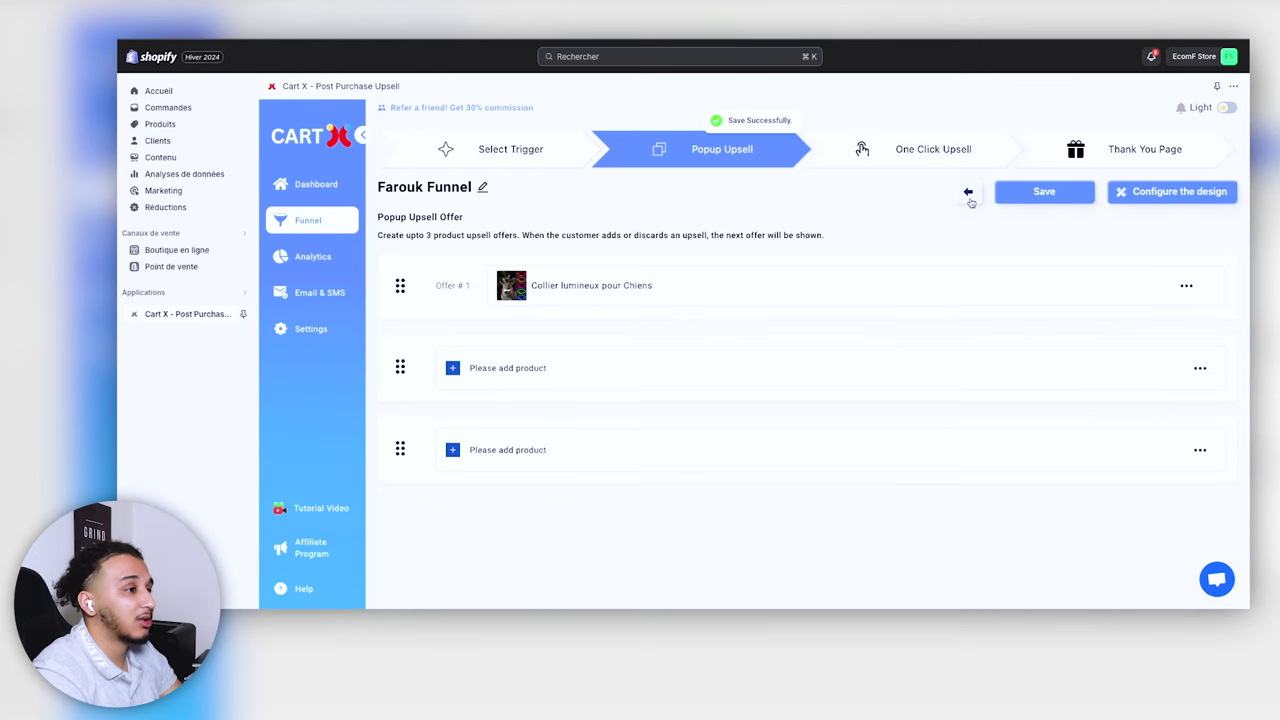
click(575, 226)
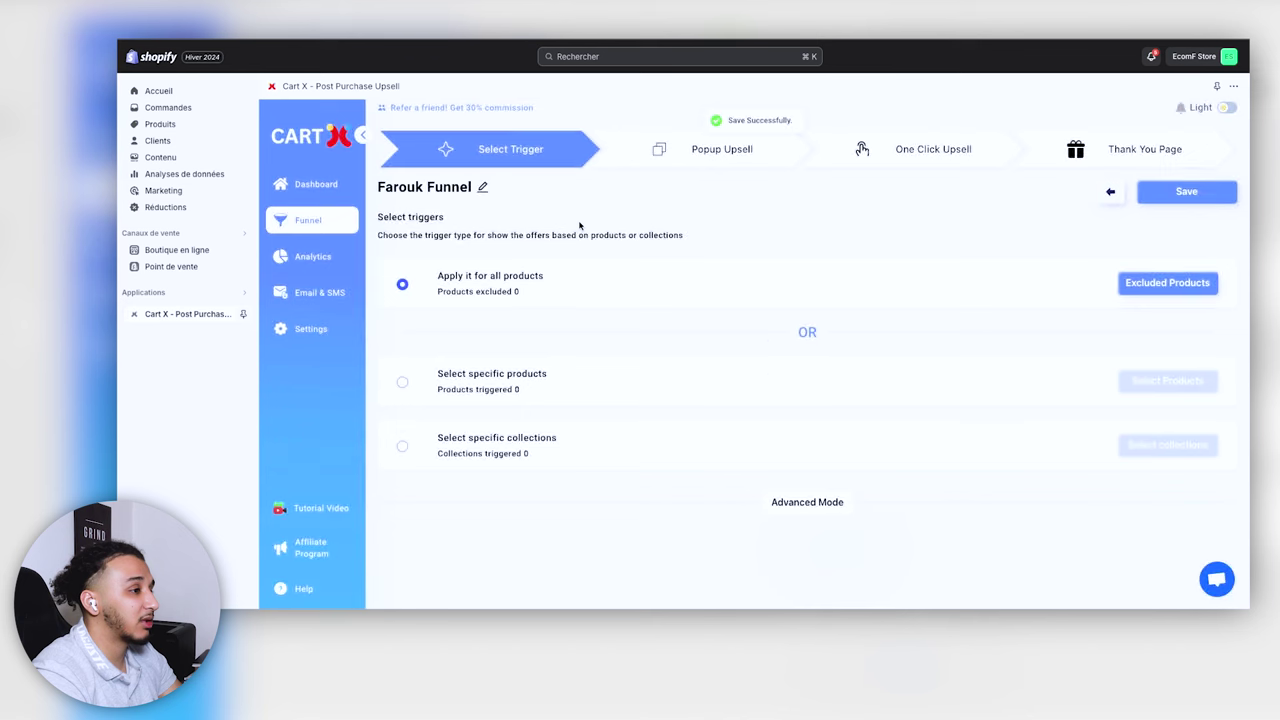
click(720, 168)
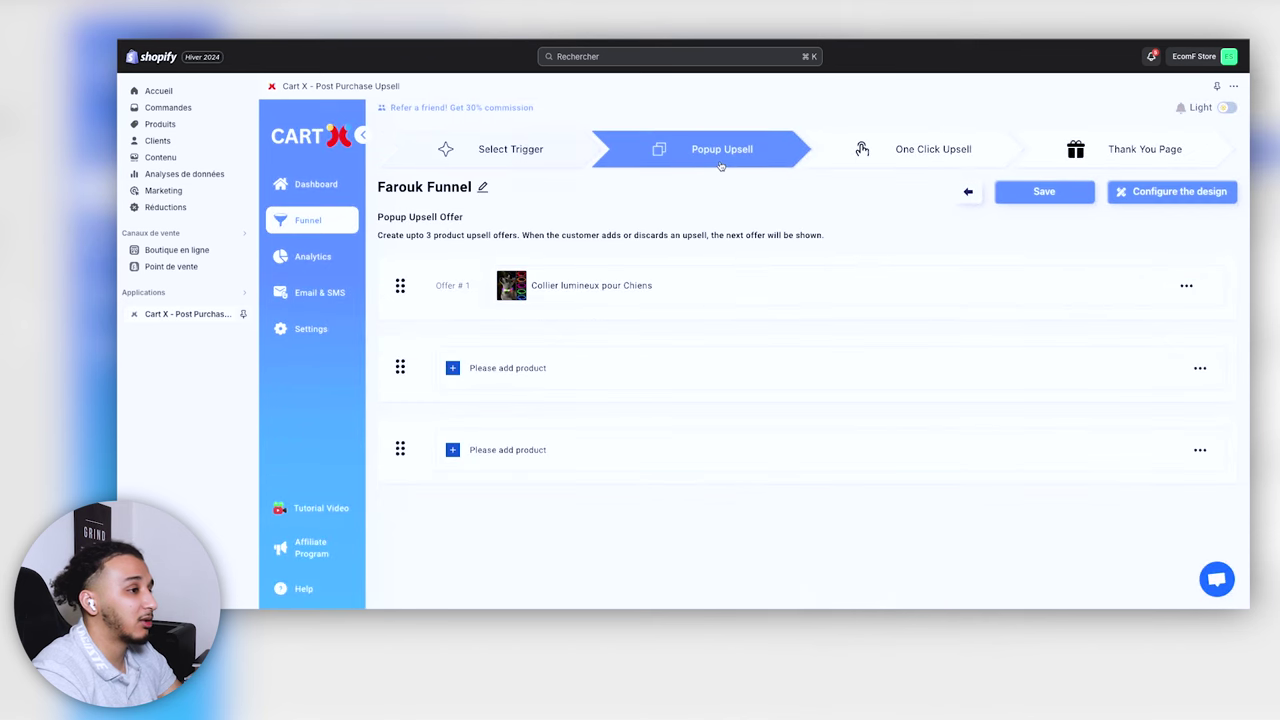
click(910, 153)
Step: Examine the product choices for the first one-click upsell offer and close them without selecting anything
click(461, 289)
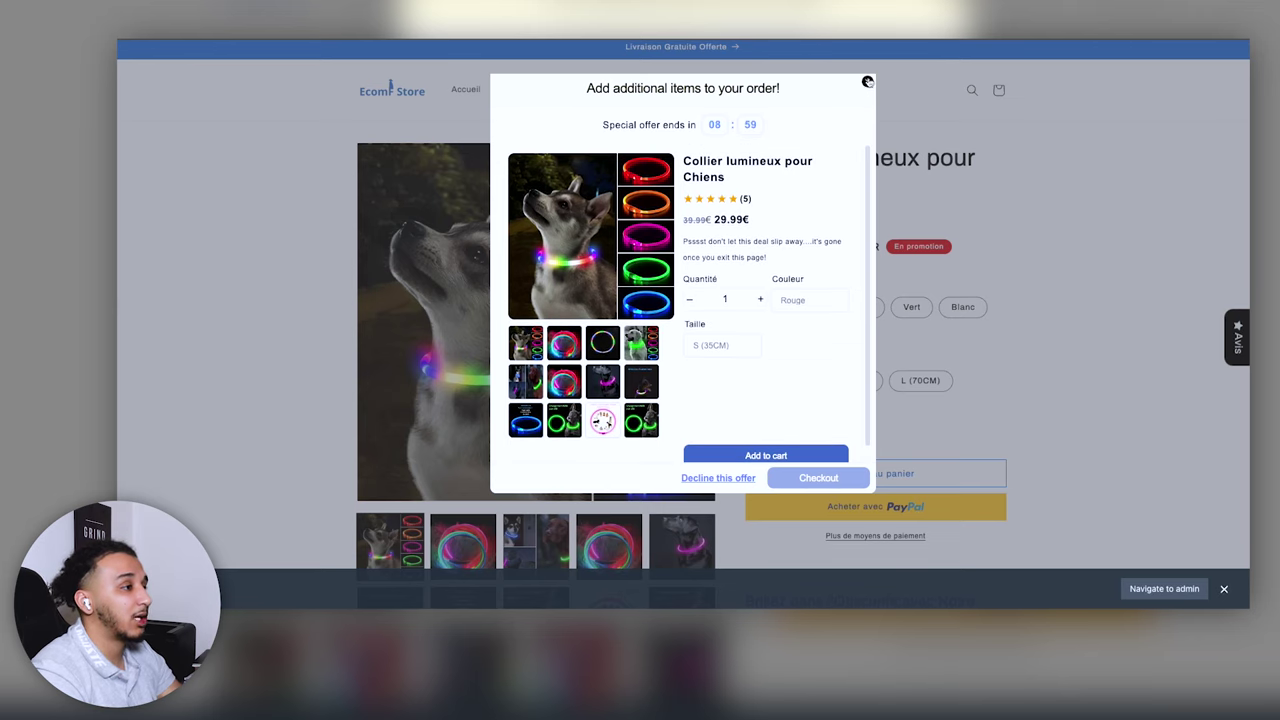
click(867, 81)
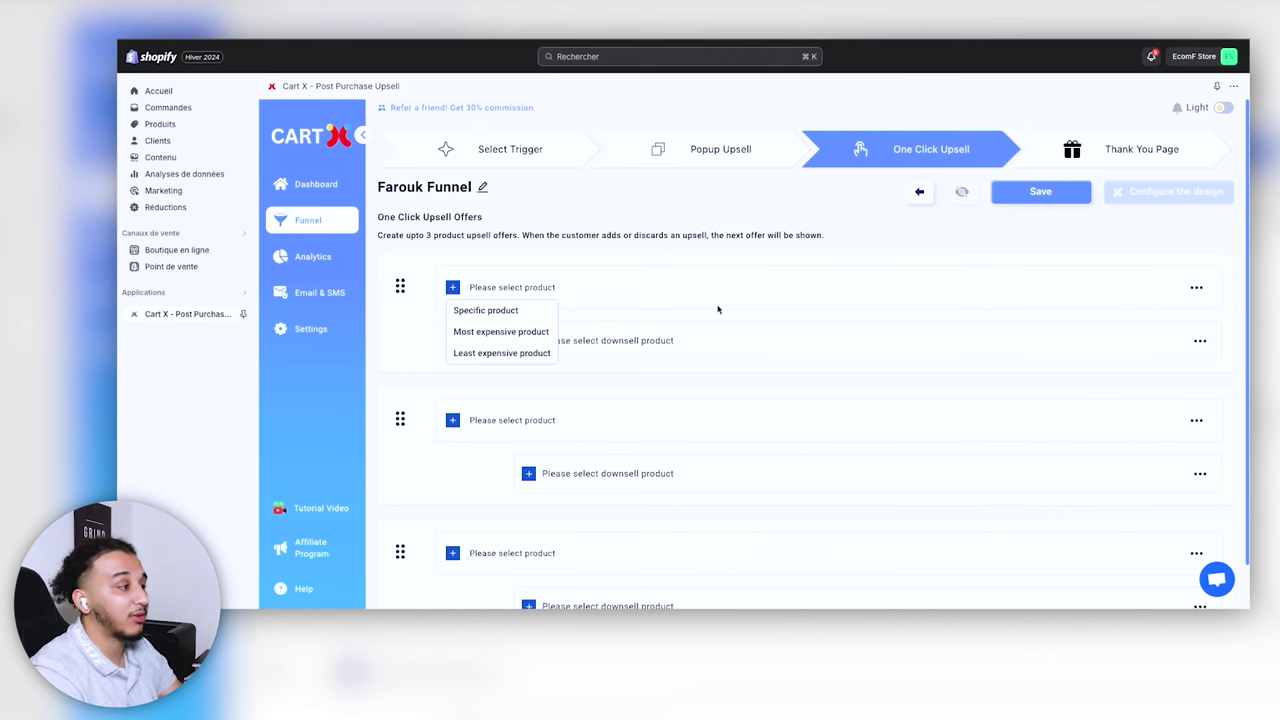
click(688, 231)
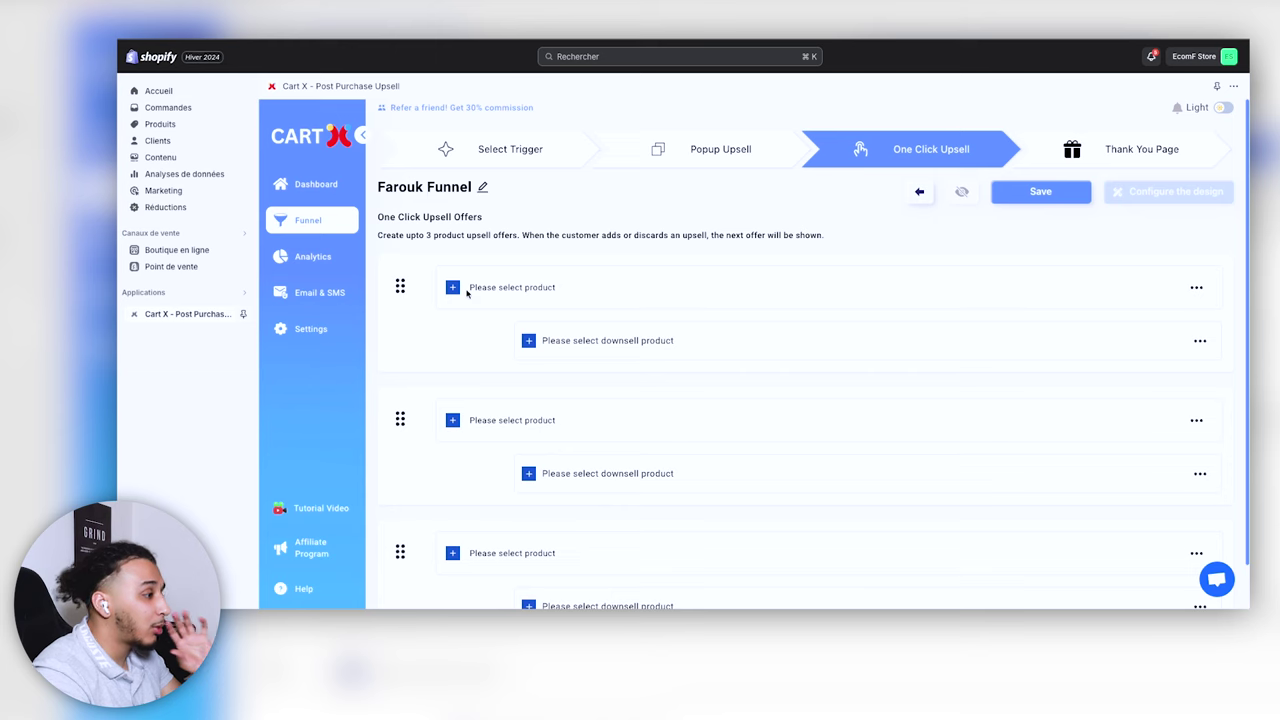
scroll(466, 291, down, 1)
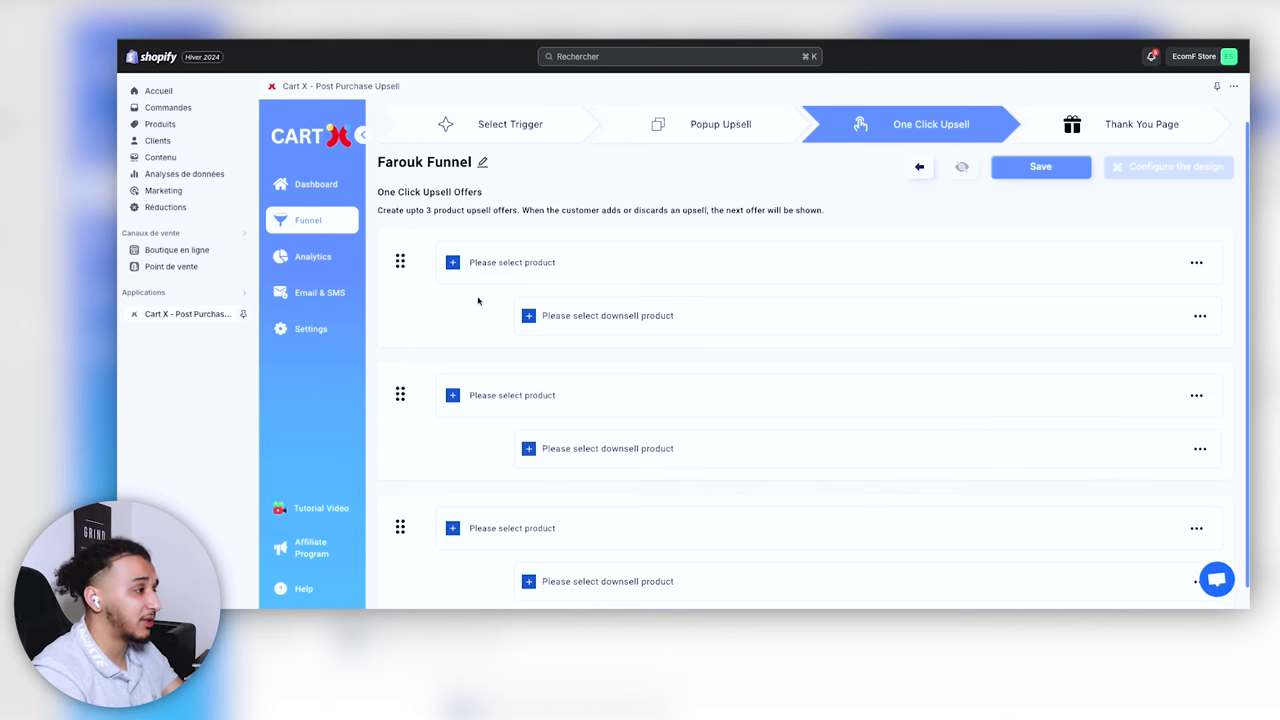
click(452, 264)
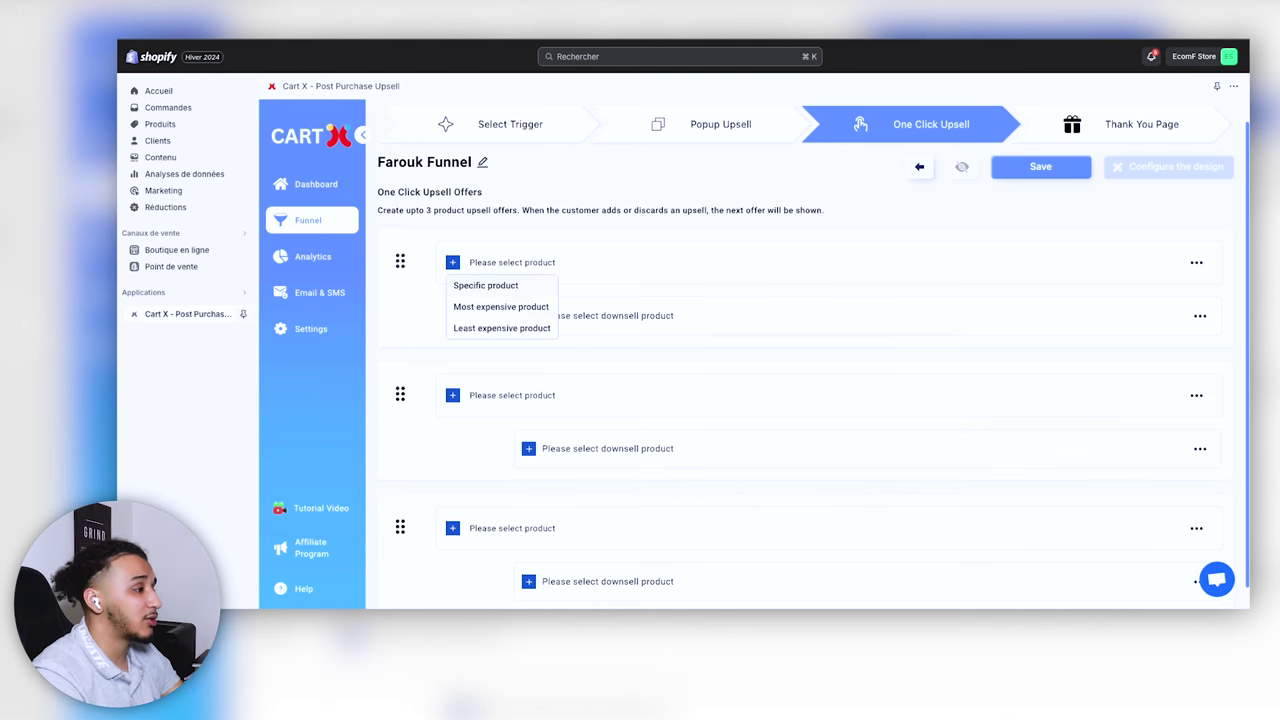
click(512, 287)
click(828, 425)
click(454, 263)
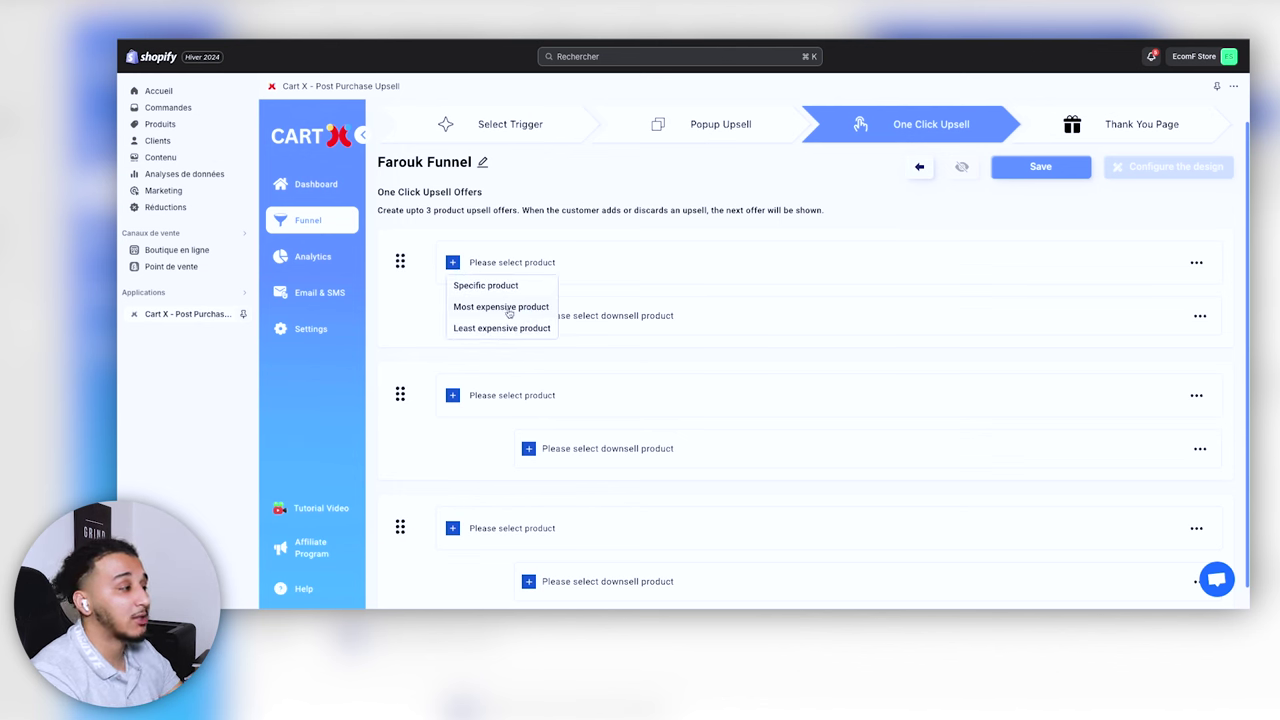
click(453, 263)
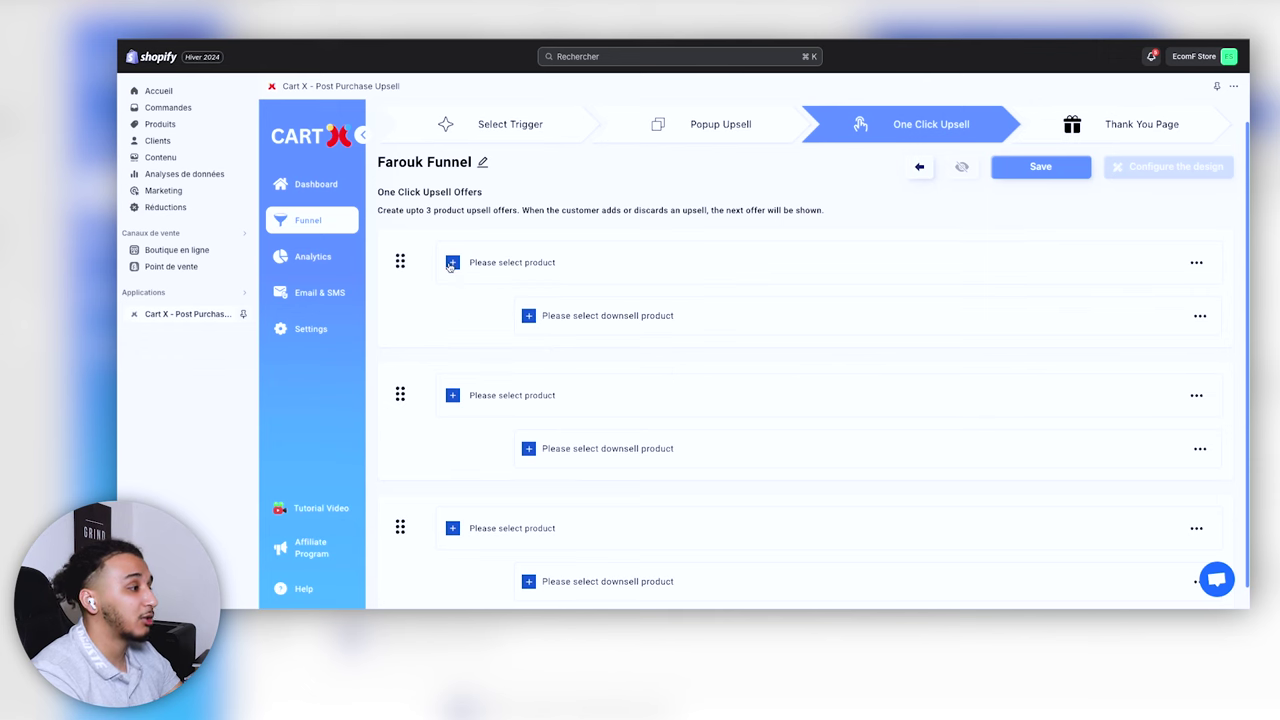
Step: Add the specific product Collier lumineux pour Chiens as the first one-click upsell offer
click(453, 263)
click(483, 295)
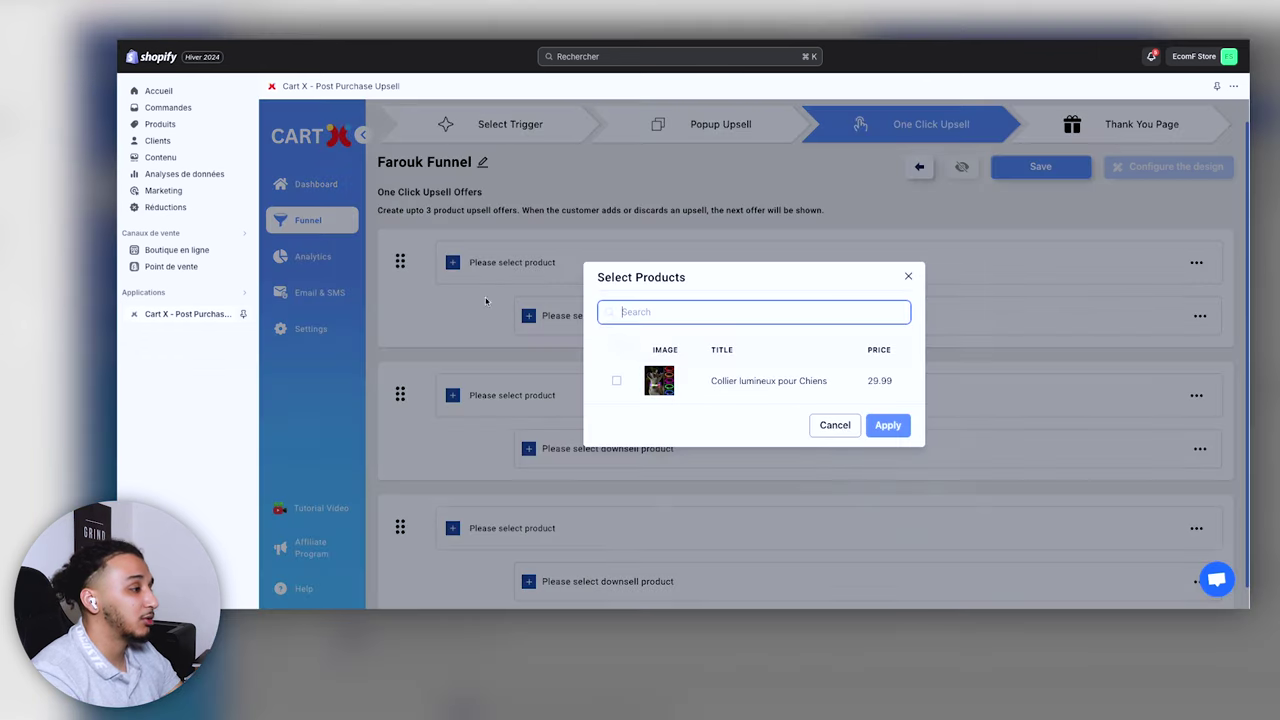
click(616, 380)
click(887, 425)
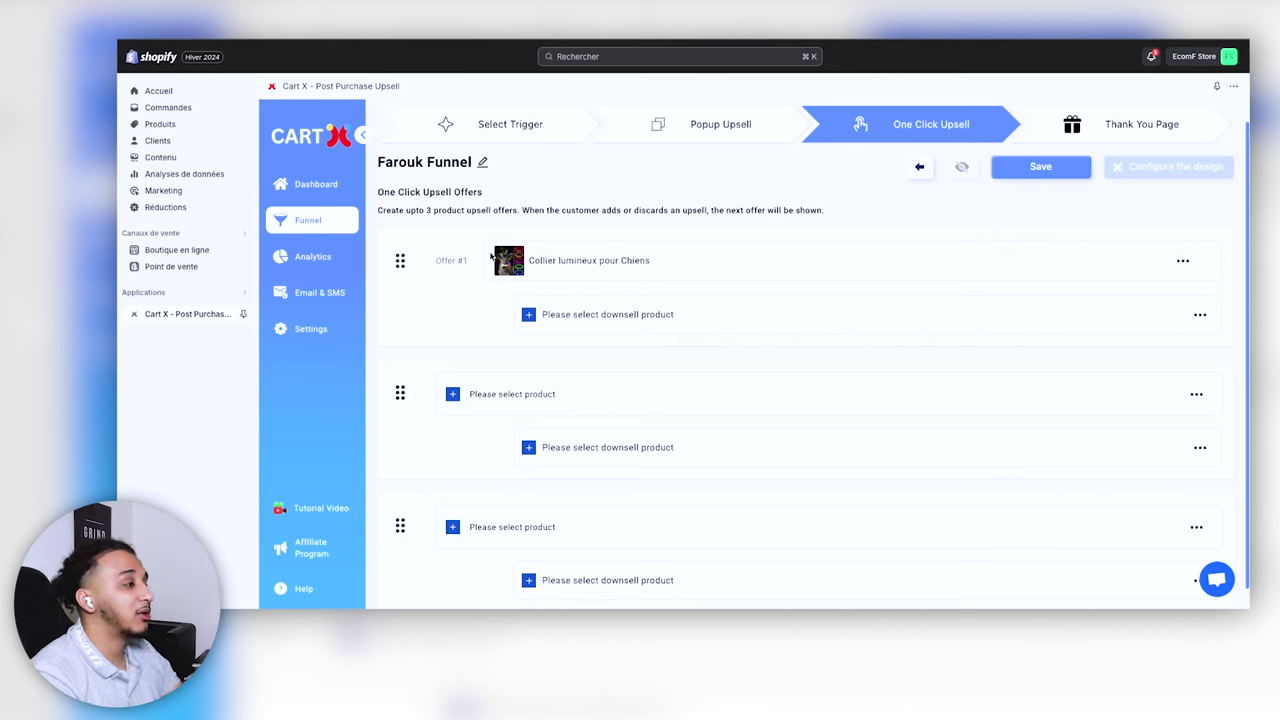
Step: Set Collier lumineux pour Chiens as the first offer's downsell product and save the one-click upsell offers
click(531, 315)
click(550, 338)
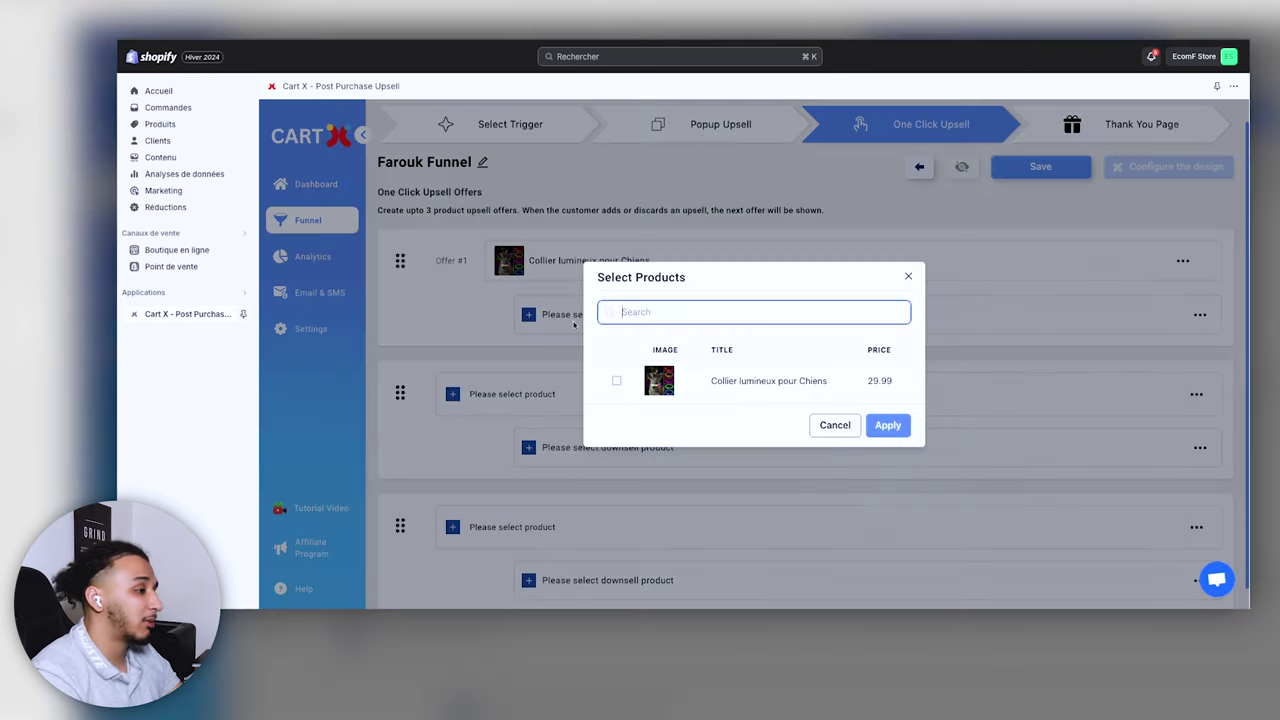
click(618, 383)
click(893, 426)
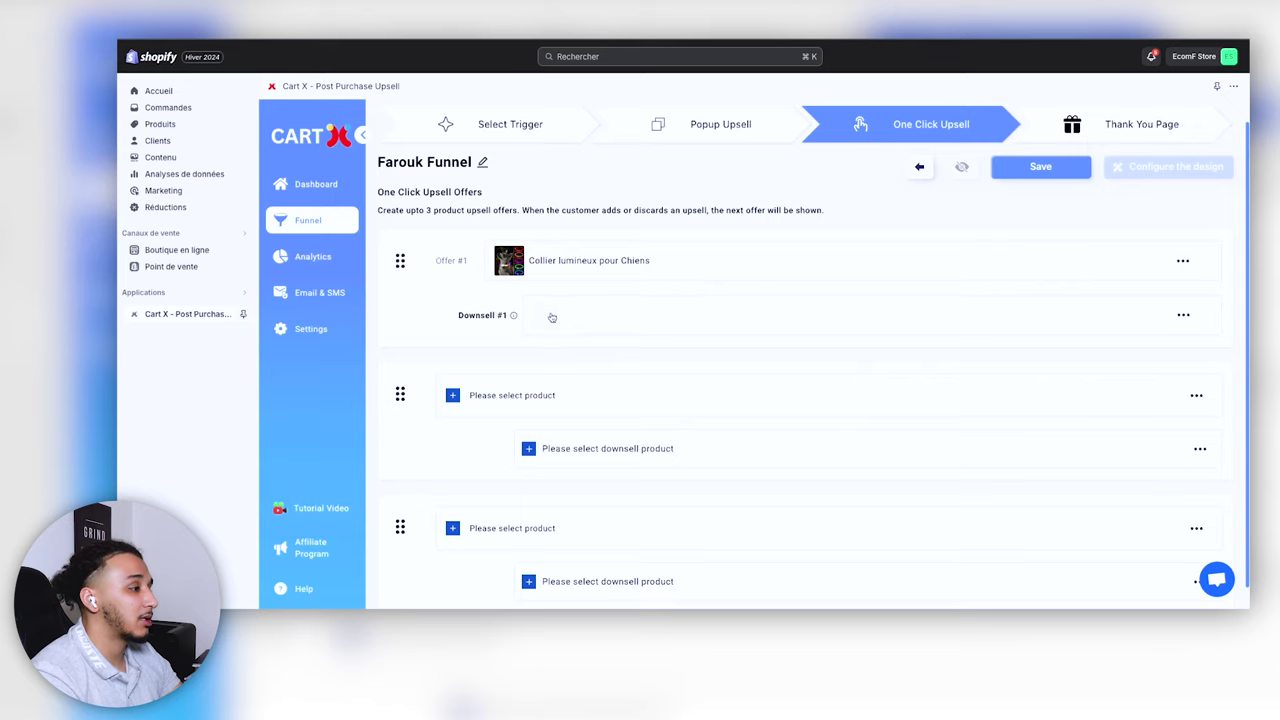
click(551, 317)
click(617, 382)
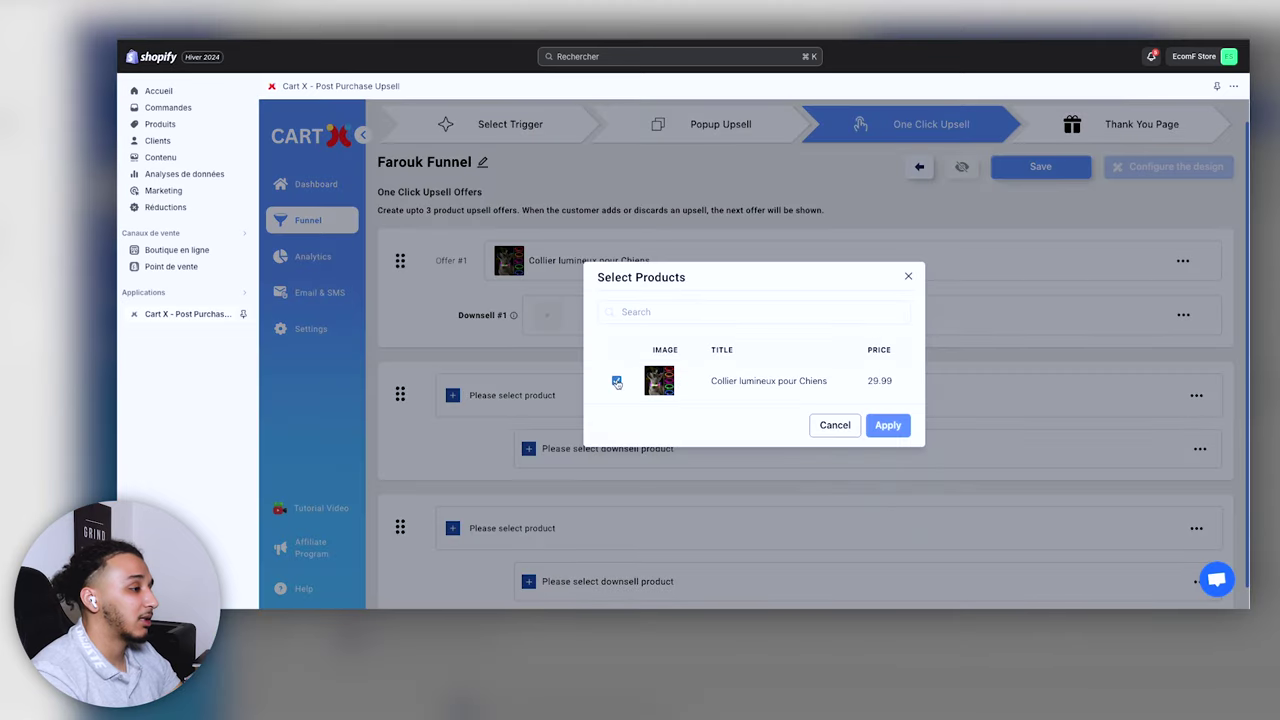
click(888, 427)
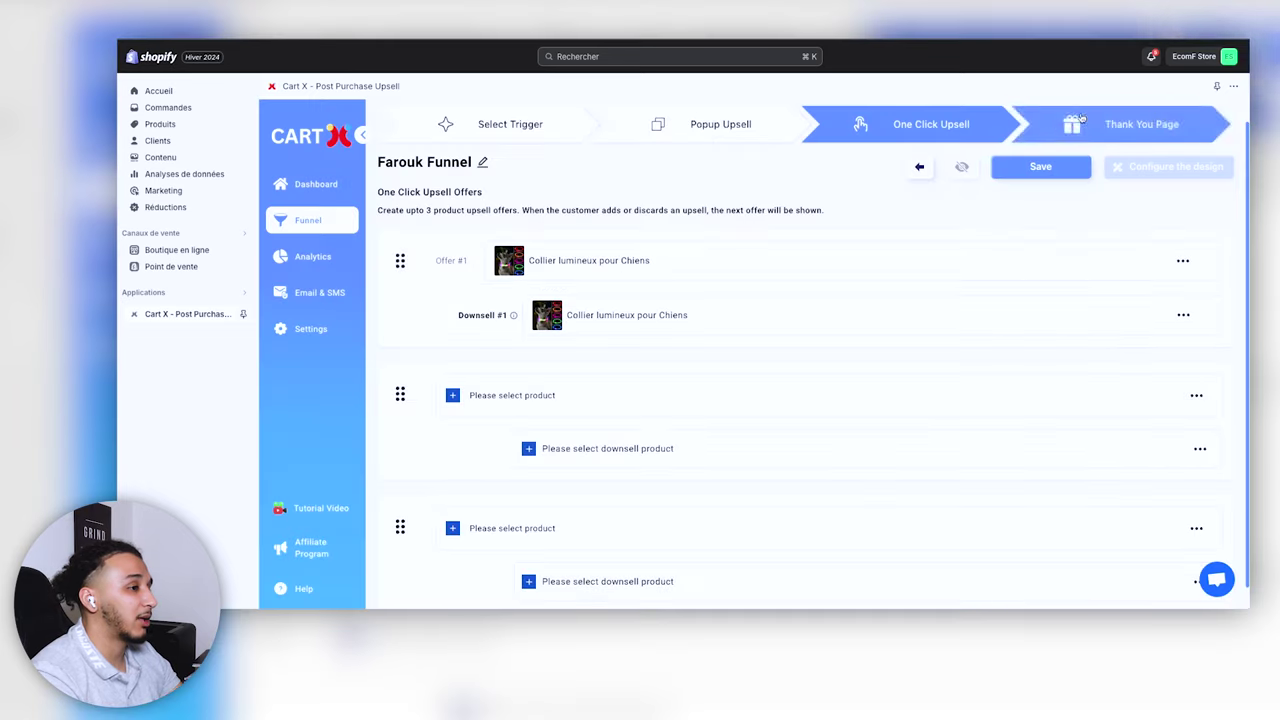
click(1040, 166)
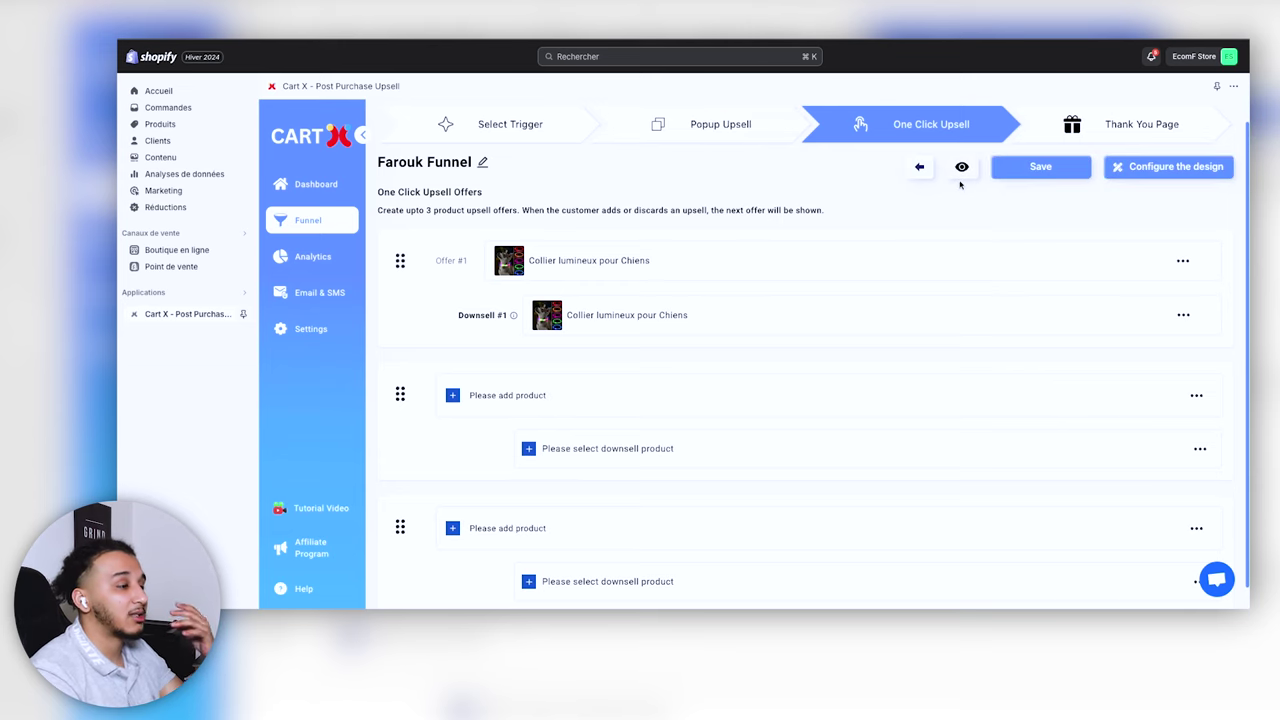
Step: Preview the full one-click upsell offer page and return to the offers
click(961, 168)
scroll(862, 325, down, 2)
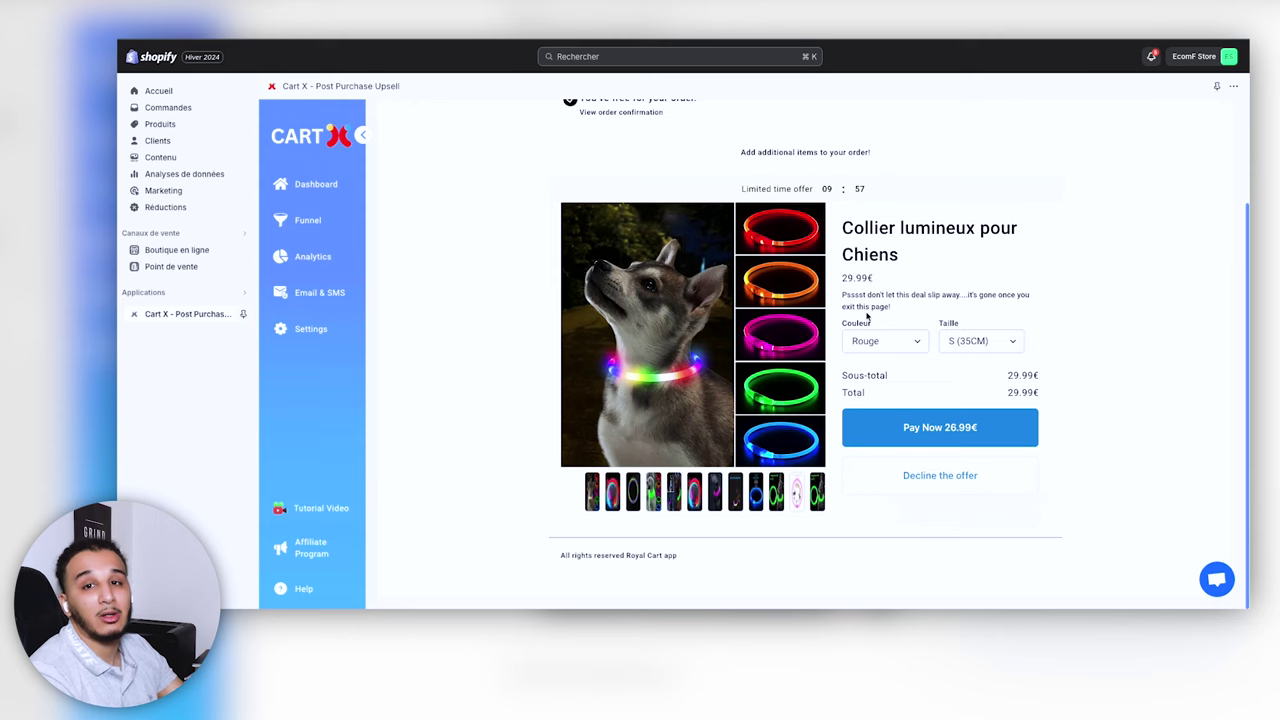
scroll(868, 312, up, 2)
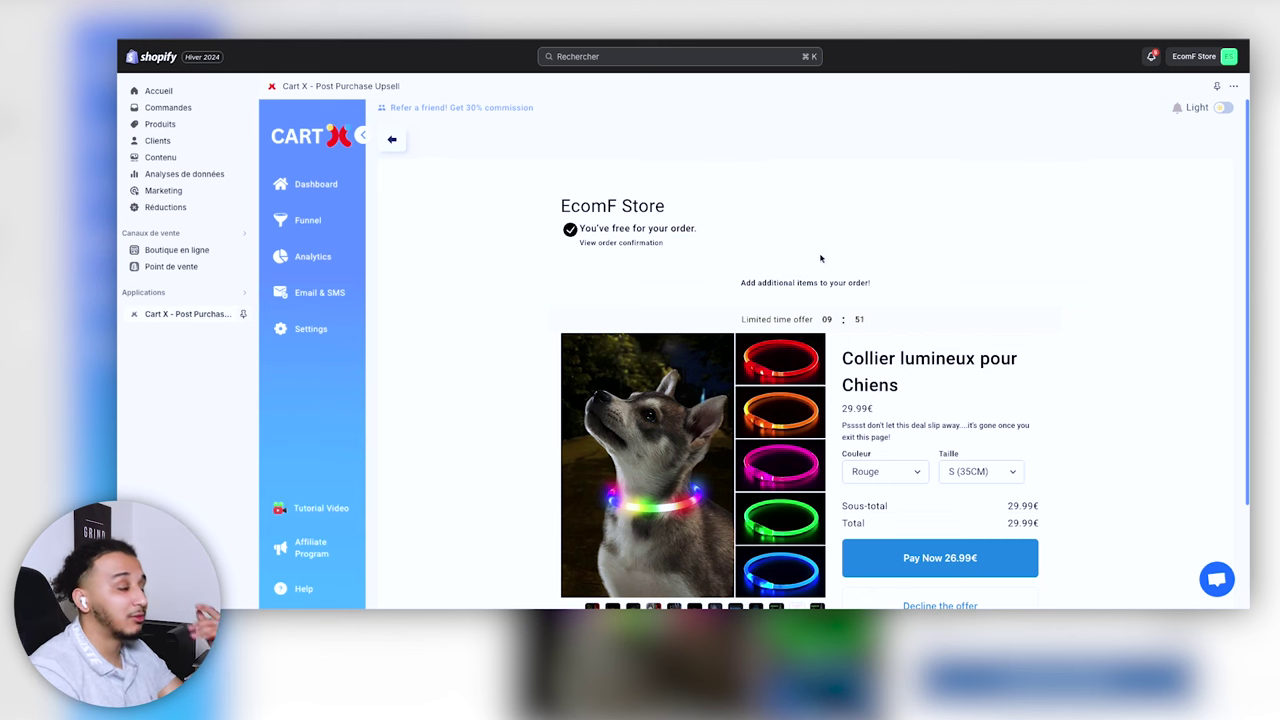
scroll(696, 221, down, 2)
scroll(632, 245, up, 2)
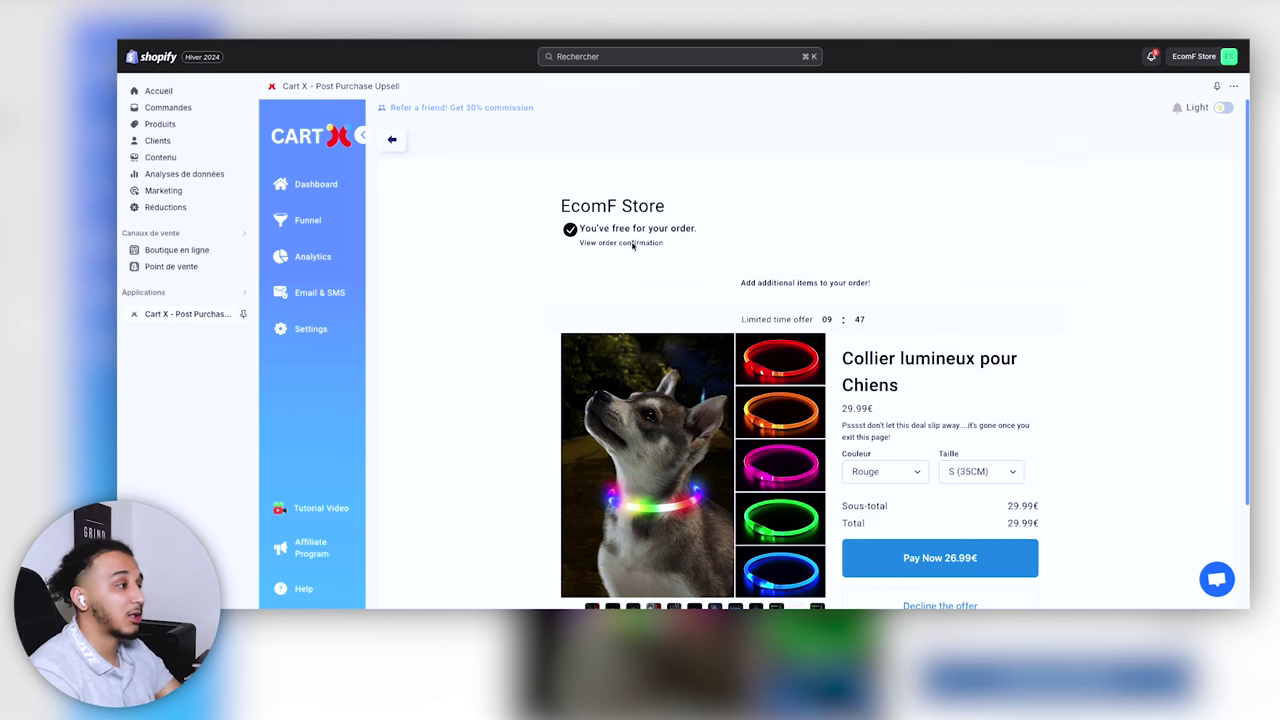
click(393, 138)
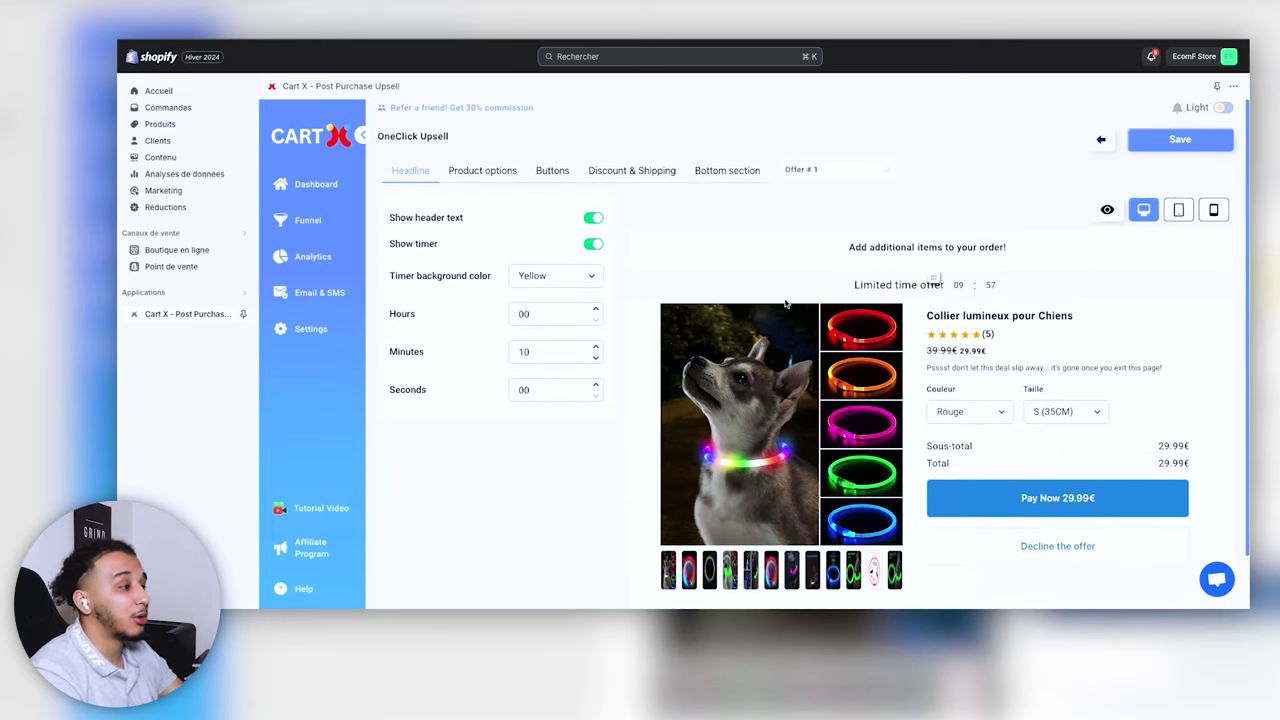
Step: Examine the one-click upsell design's headline section and the editing options for its header text
scroll(789, 307, down, 1)
scroll(789, 307, up, 1)
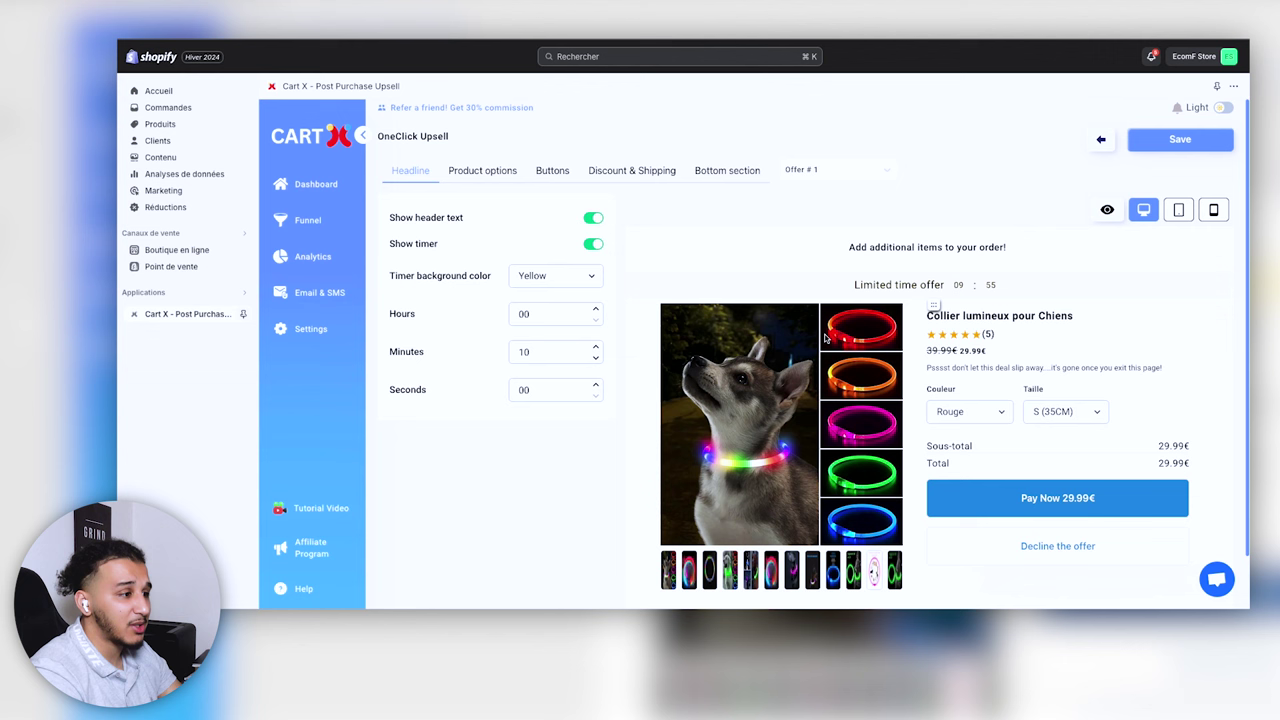
click(889, 250)
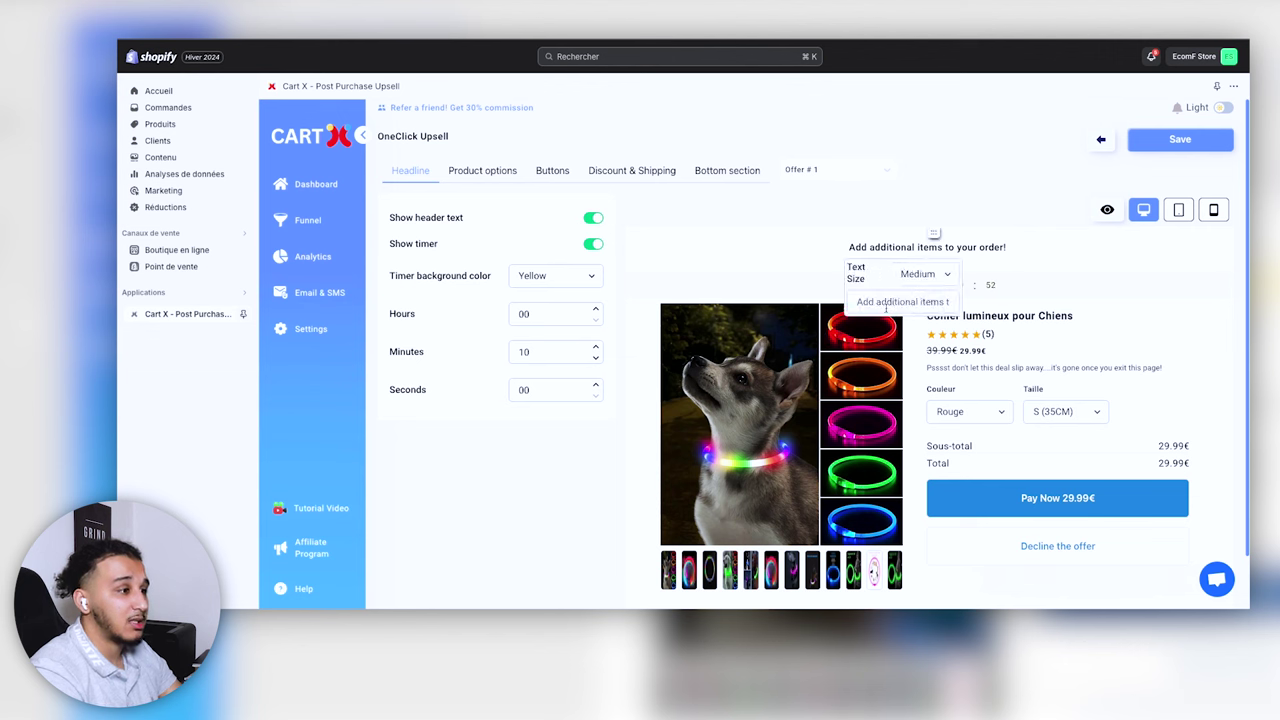
click(1007, 340)
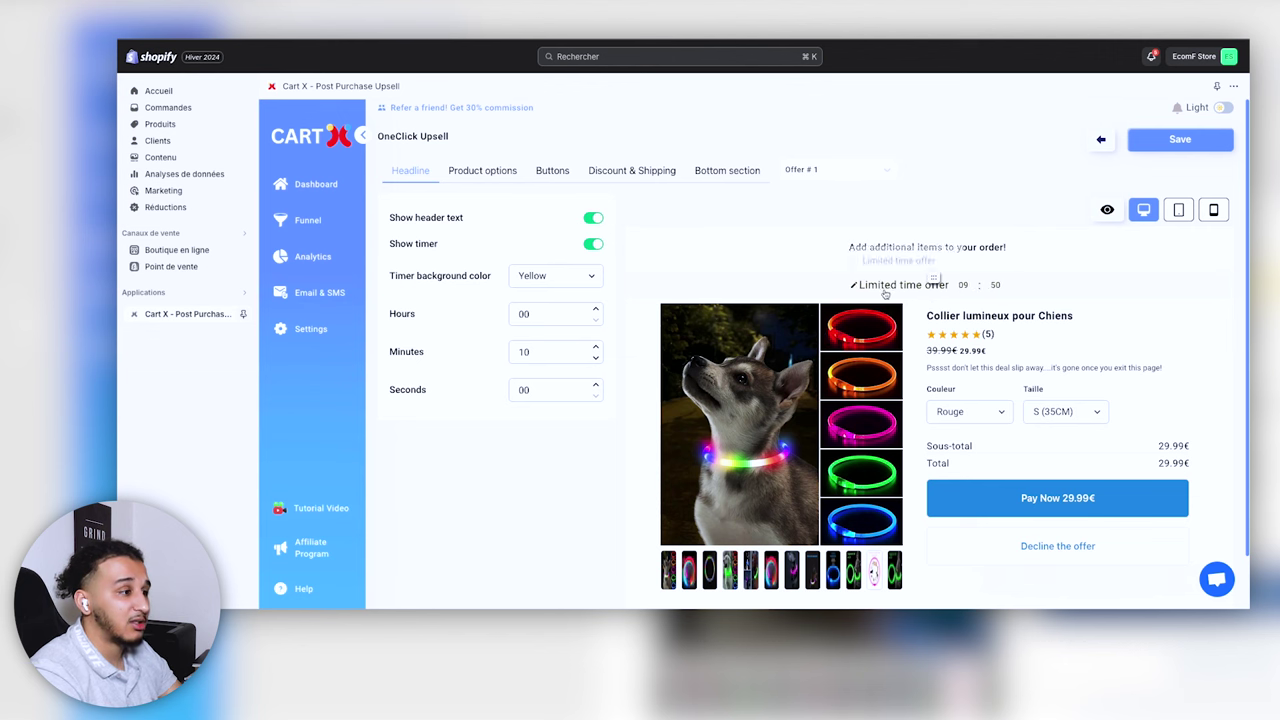
Step: Set the one-click upsell timer's background color to Default and its hours to 4
click(530, 277)
click(545, 258)
click(549, 278)
click(543, 246)
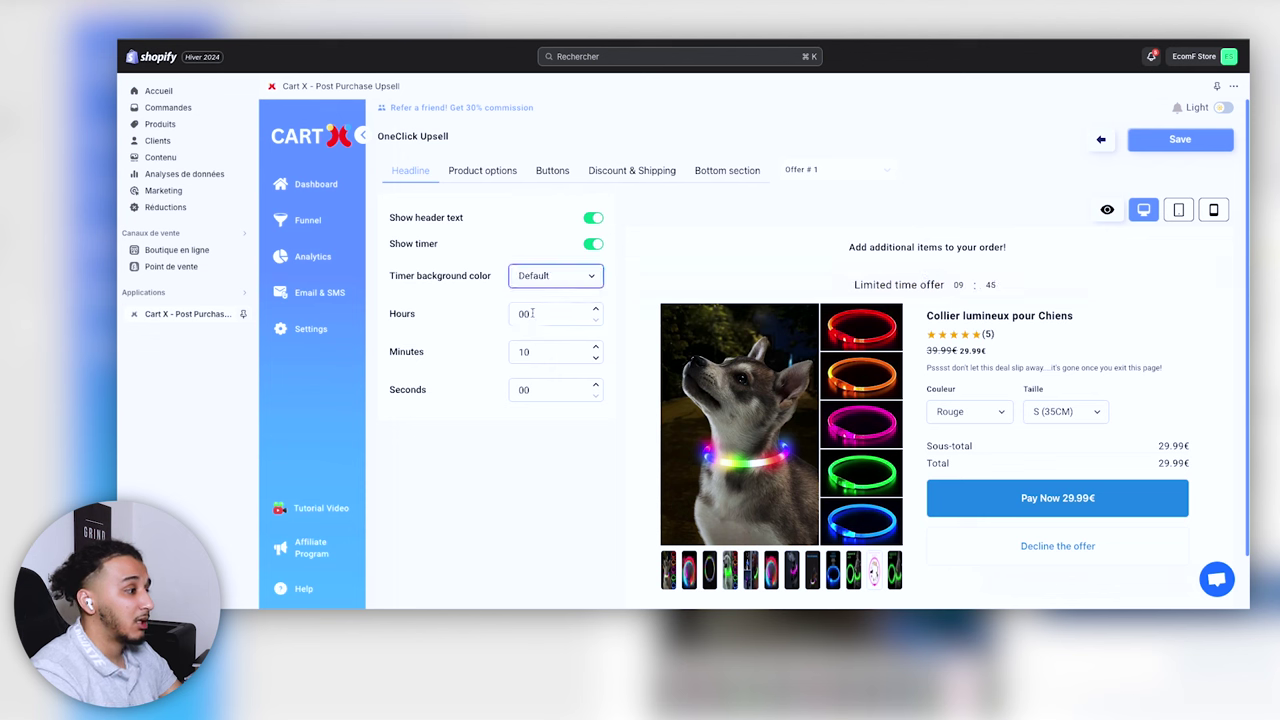
click(596, 310)
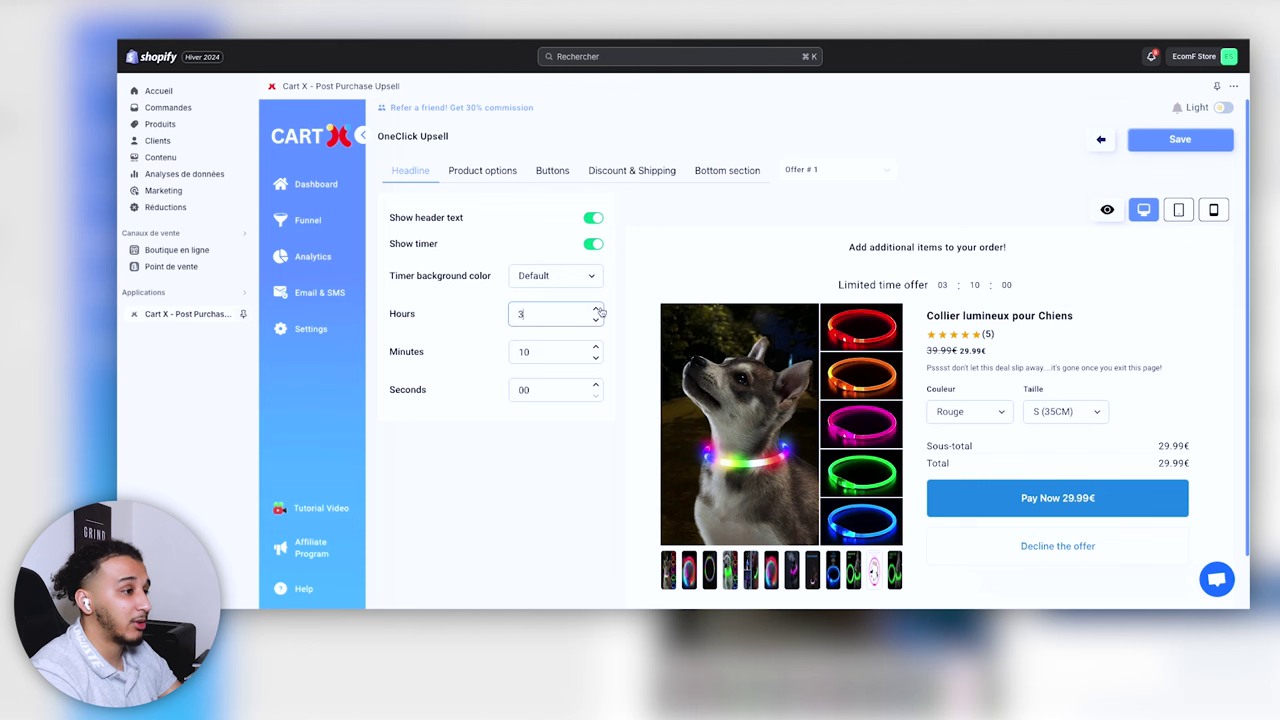
click(597, 310)
click(597, 310)
Step: Examine the timer label and the product options, discount and shipping, and button settings of the one-click upsell offer
click(852, 287)
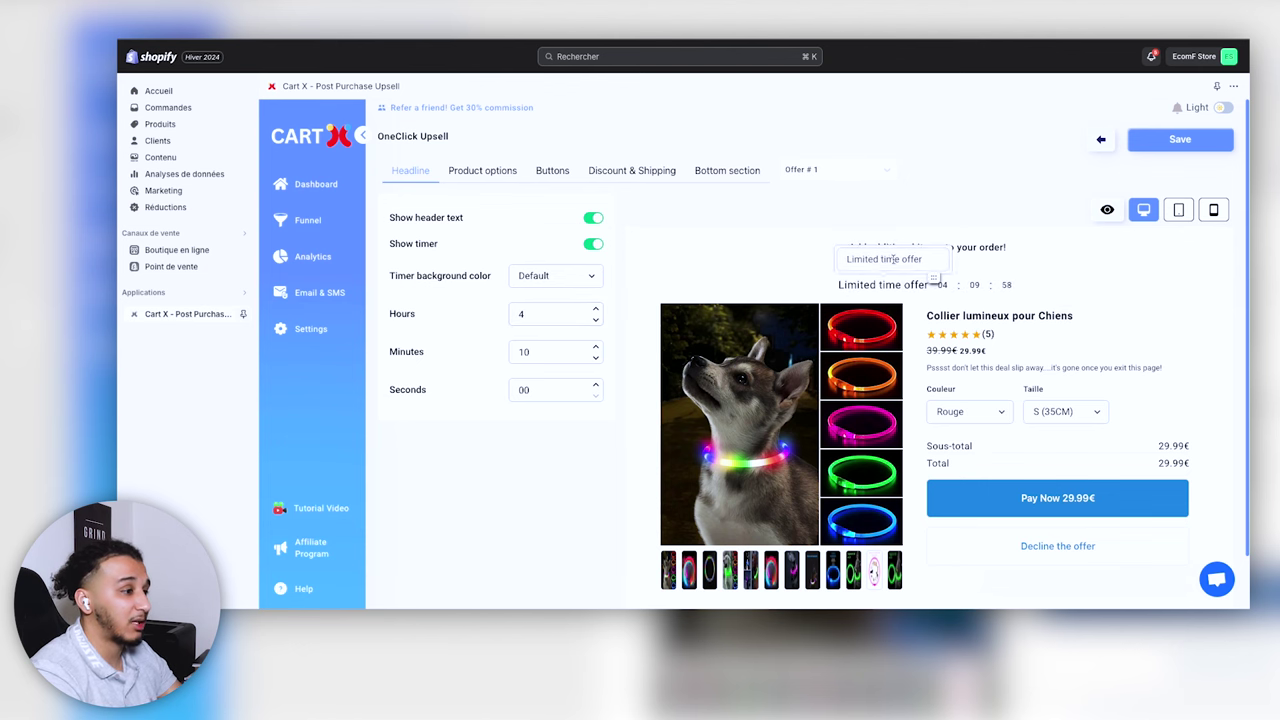
scroll(1063, 448, down, 1)
scroll(900, 560, up, 1)
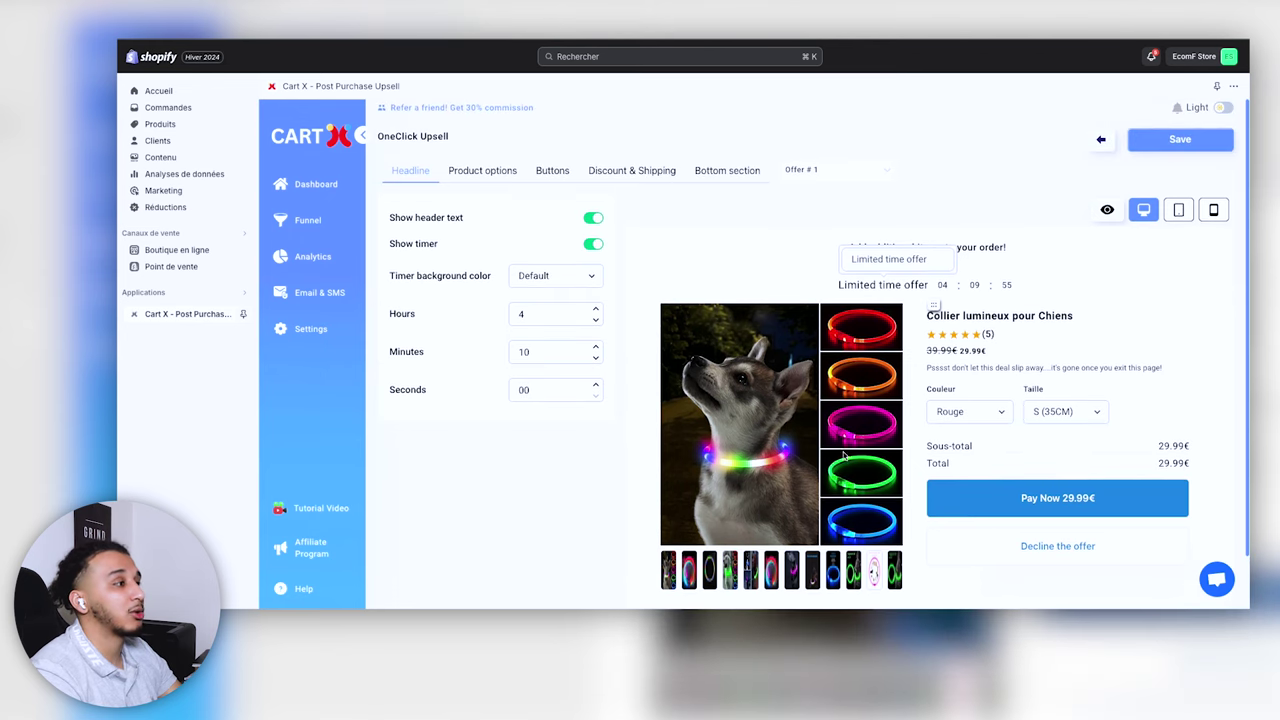
click(485, 174)
click(632, 171)
click(551, 173)
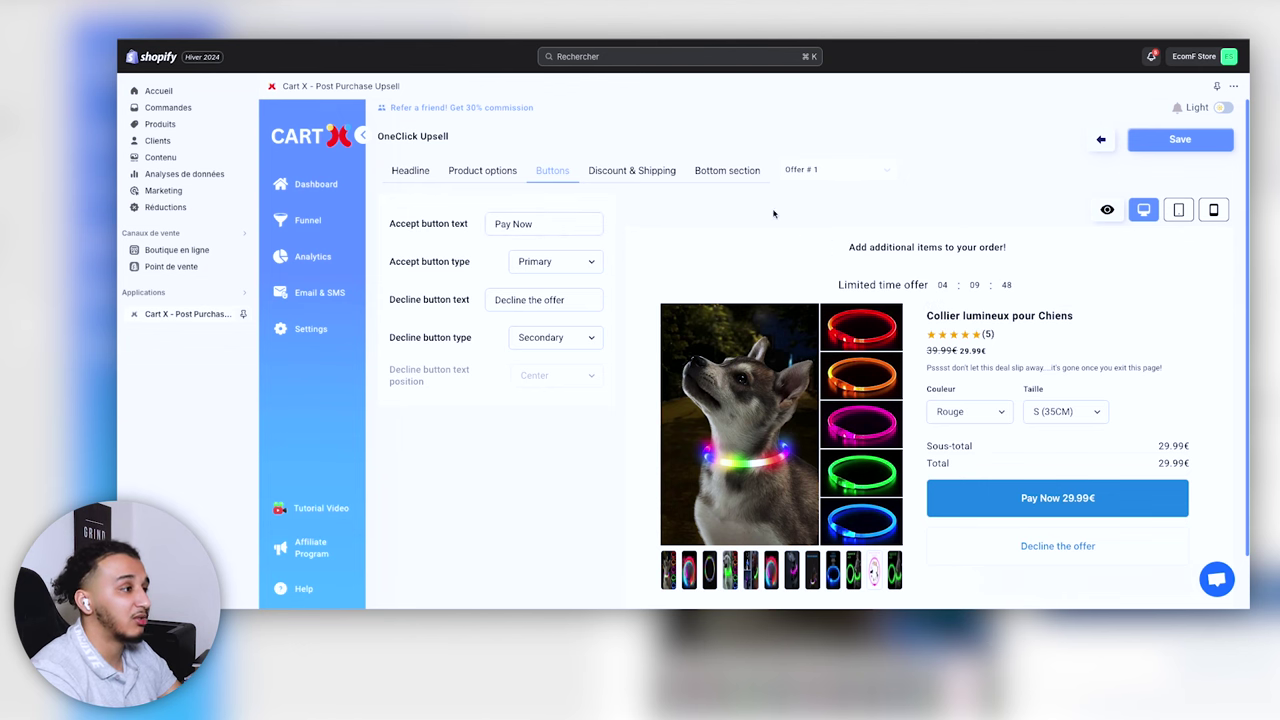
Step: Show the Image block in the bottom section of the one-click upsell design
click(731, 172)
scroll(739, 186, down, 1)
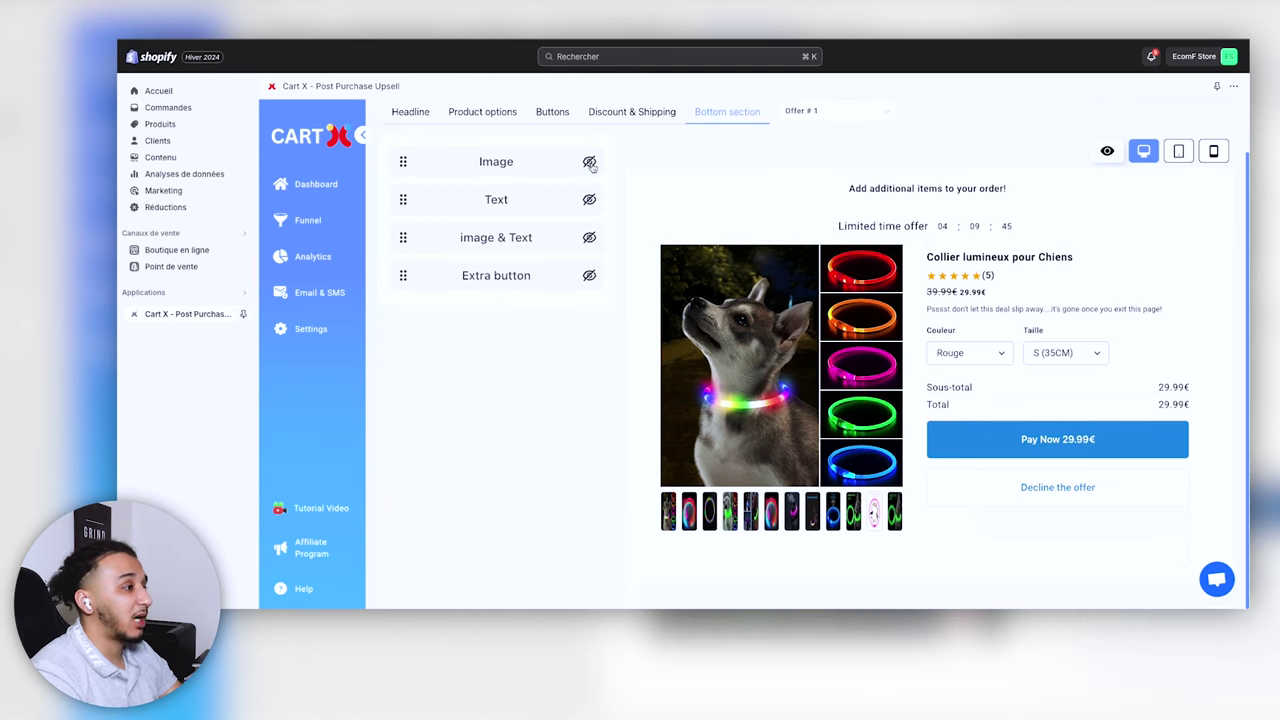
click(589, 163)
scroll(773, 331, down, 1)
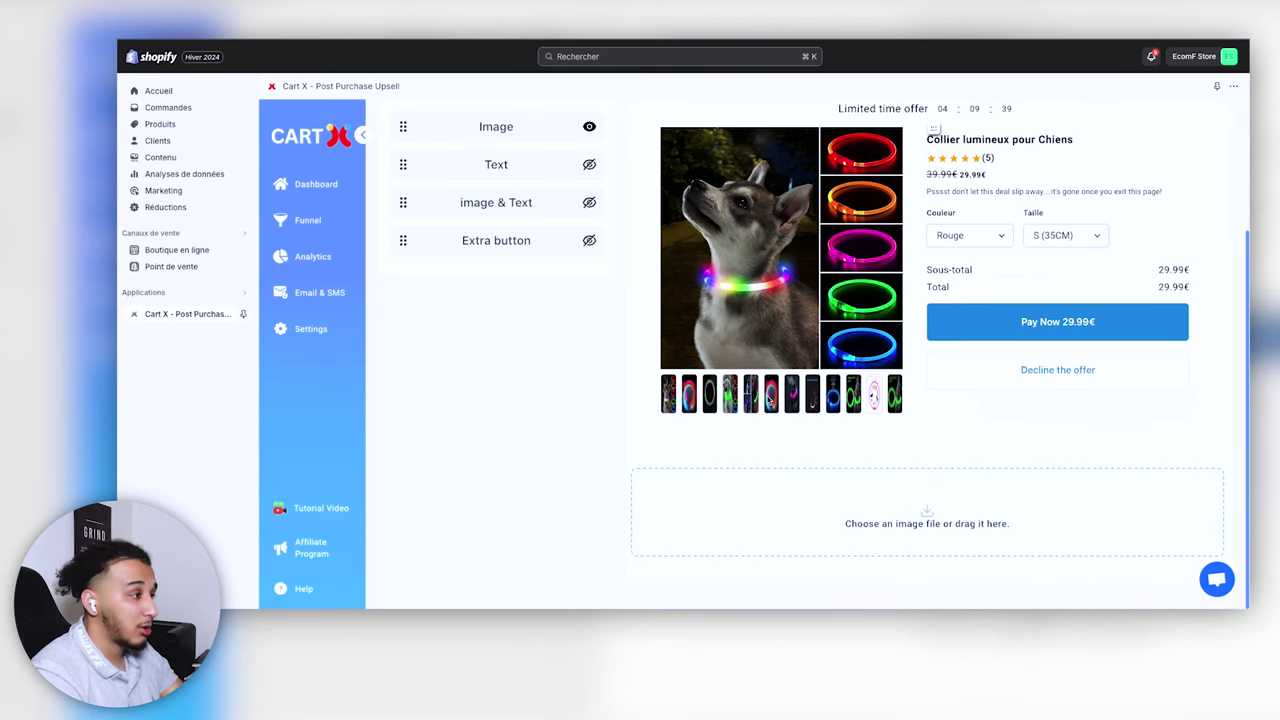
Step: Try showing the Text and image & Text blocks in the bottom section and hide both again
click(589, 166)
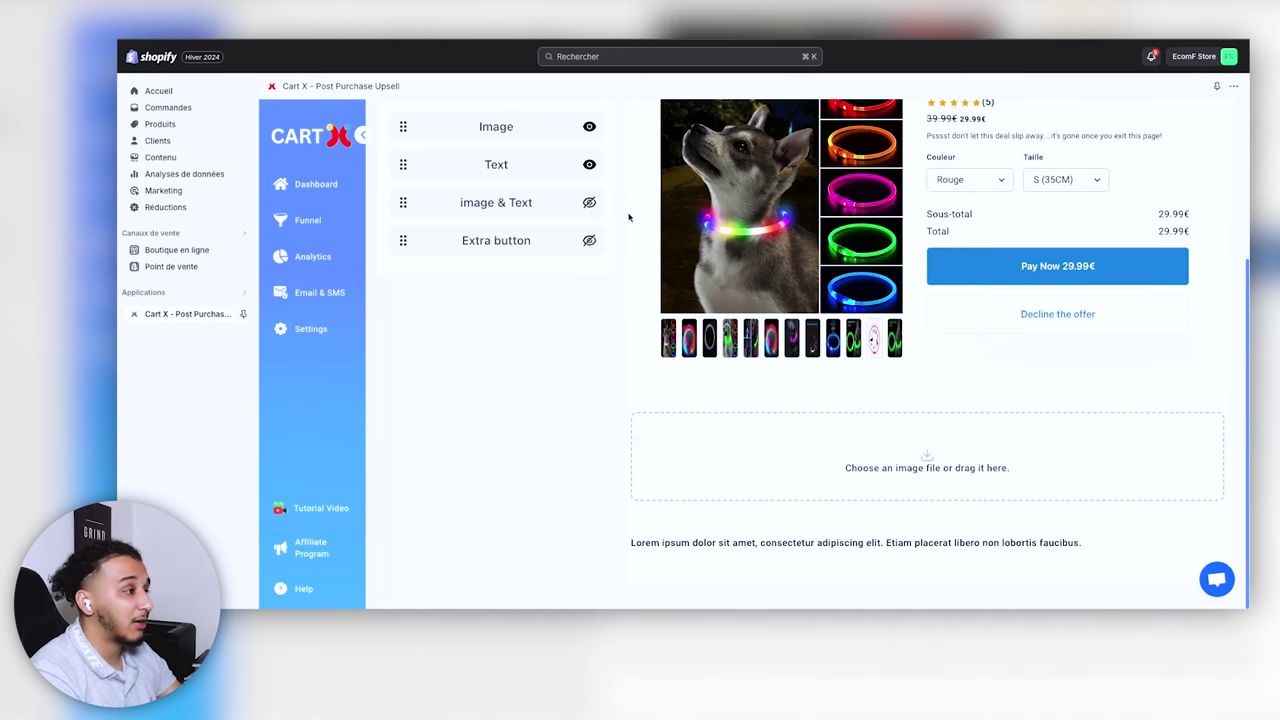
click(588, 204)
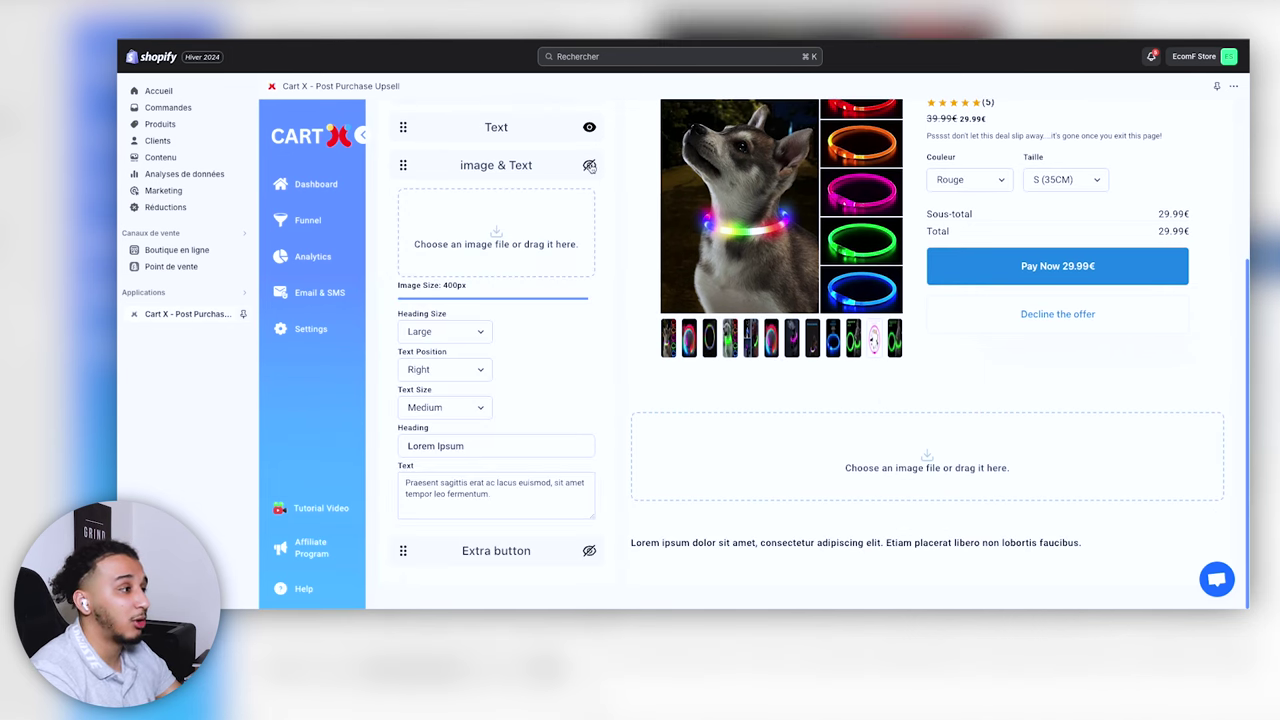
scroll(766, 398, up, 3)
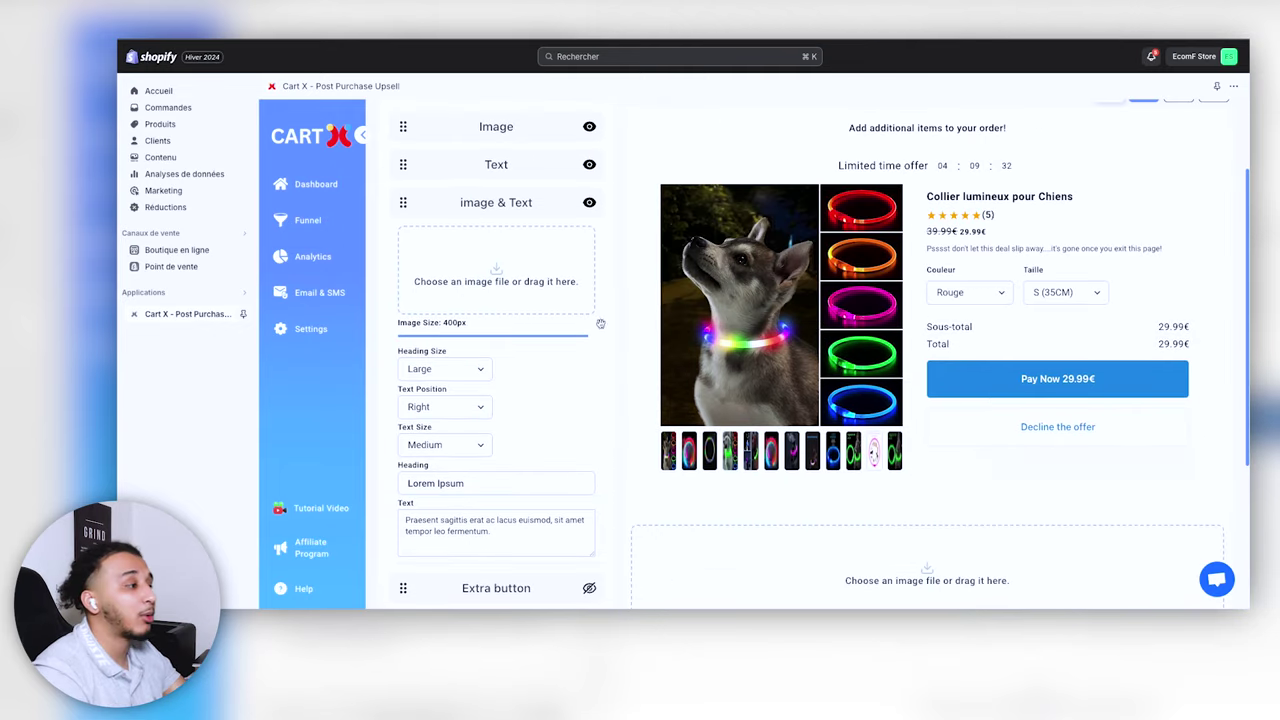
click(589, 203)
click(589, 164)
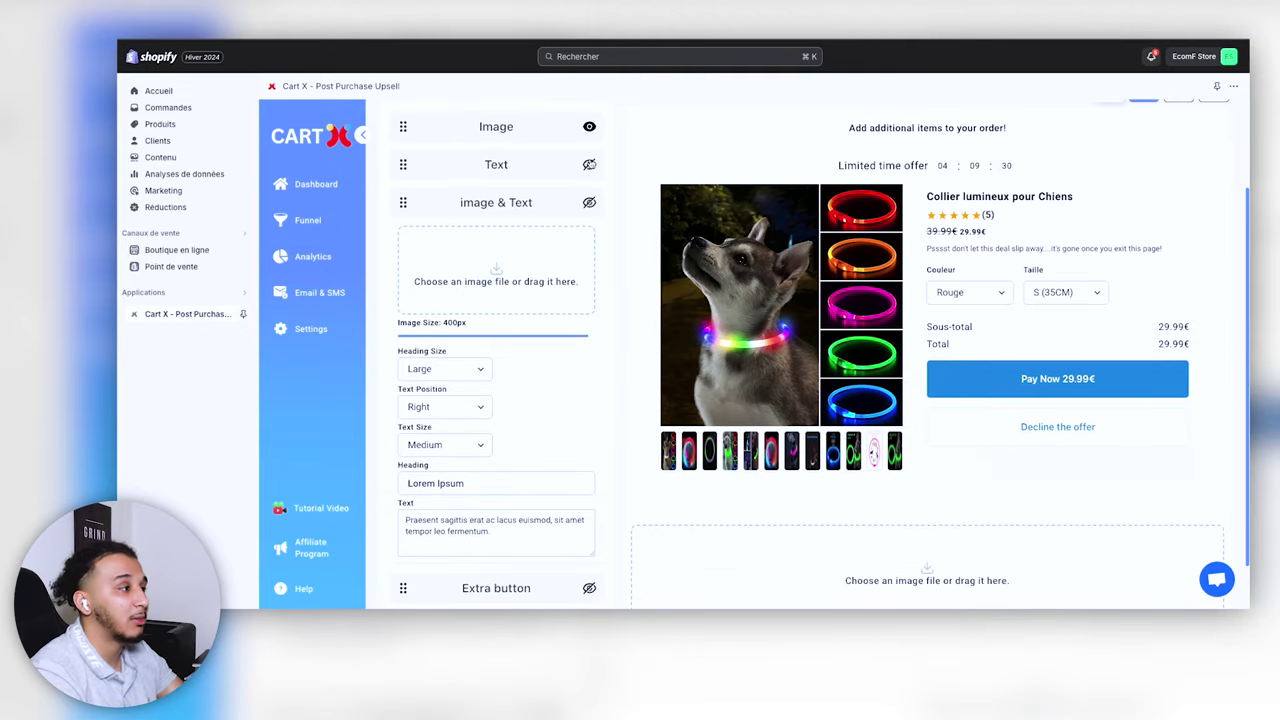
Step: Hide the Image block in the bottom section and save the one-click upsell design
click(589, 126)
scroll(728, 370, up, 3)
click(1150, 140)
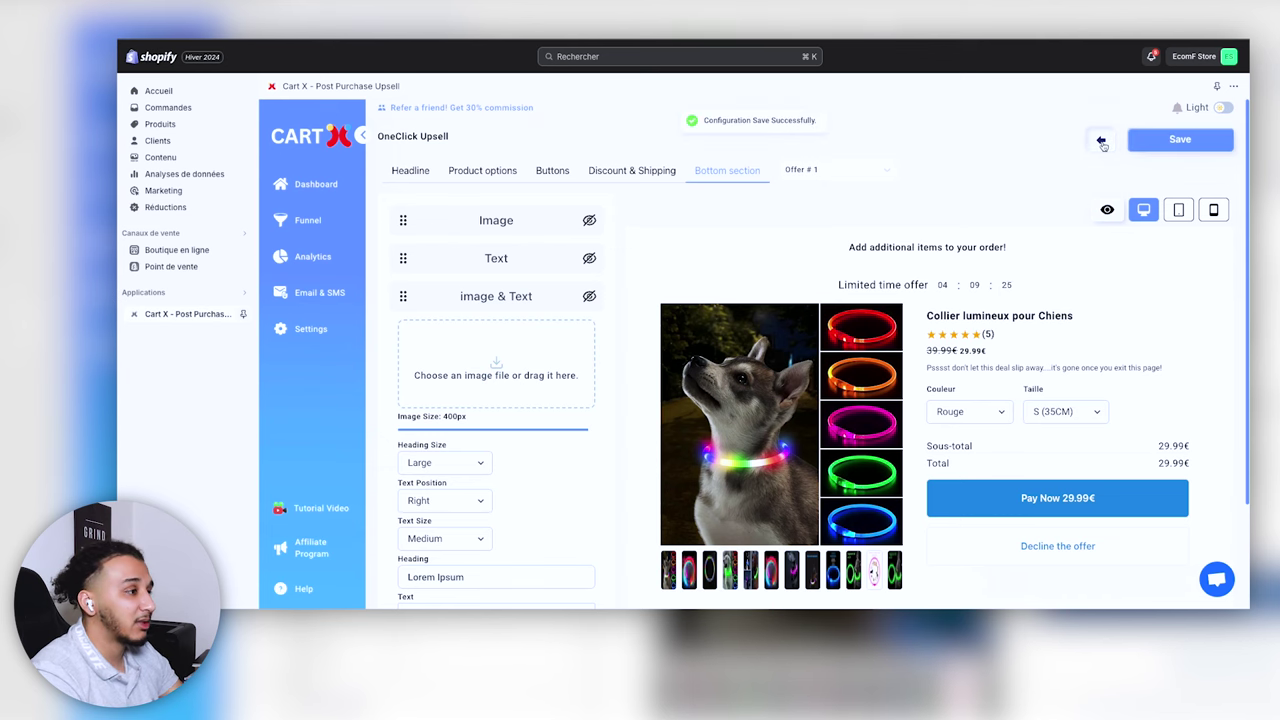
Step: Return to the funnel, add Collier lumineux pour Chiens as the first Thank You Page offer and save it
click(1100, 140)
click(1125, 155)
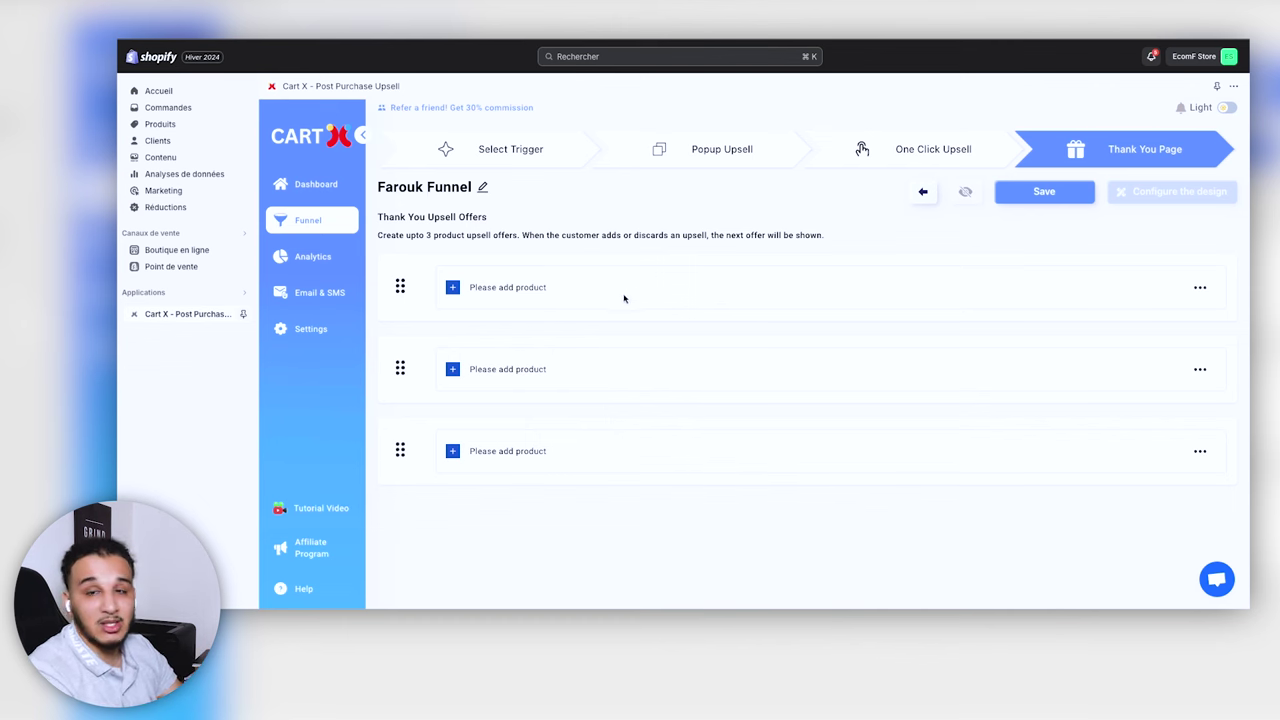
click(453, 285)
click(487, 314)
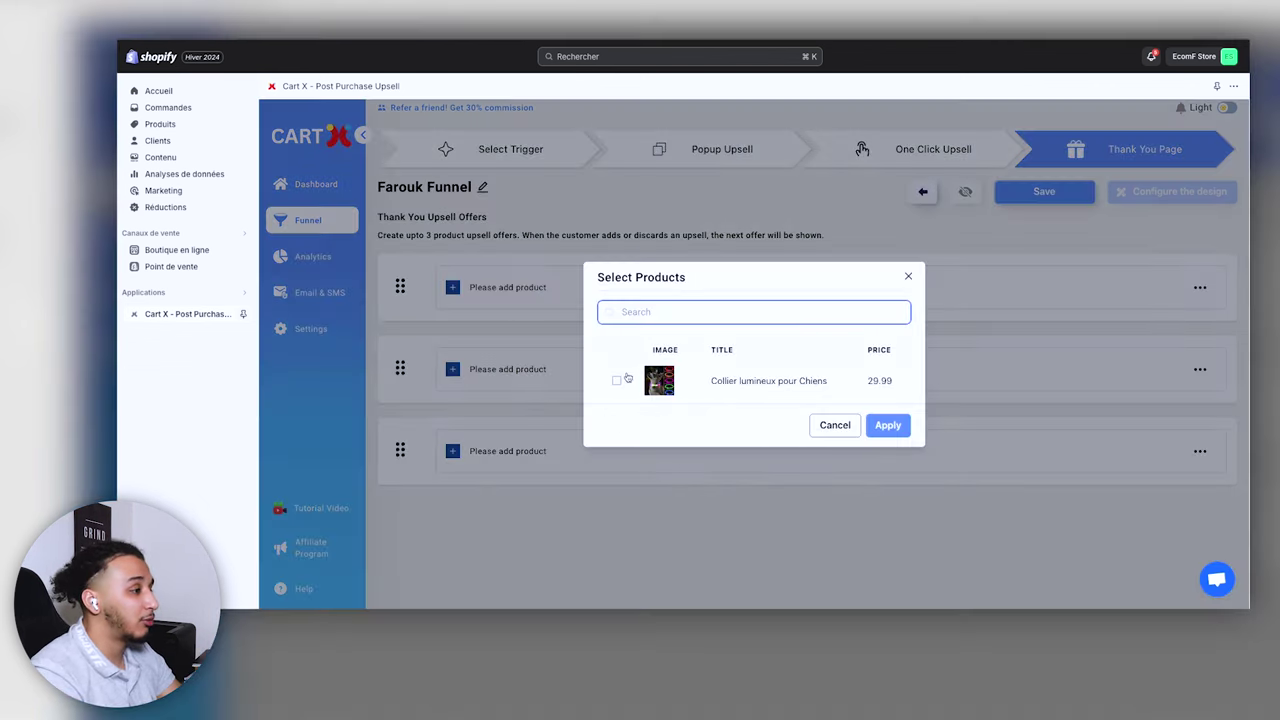
click(618, 383)
click(887, 425)
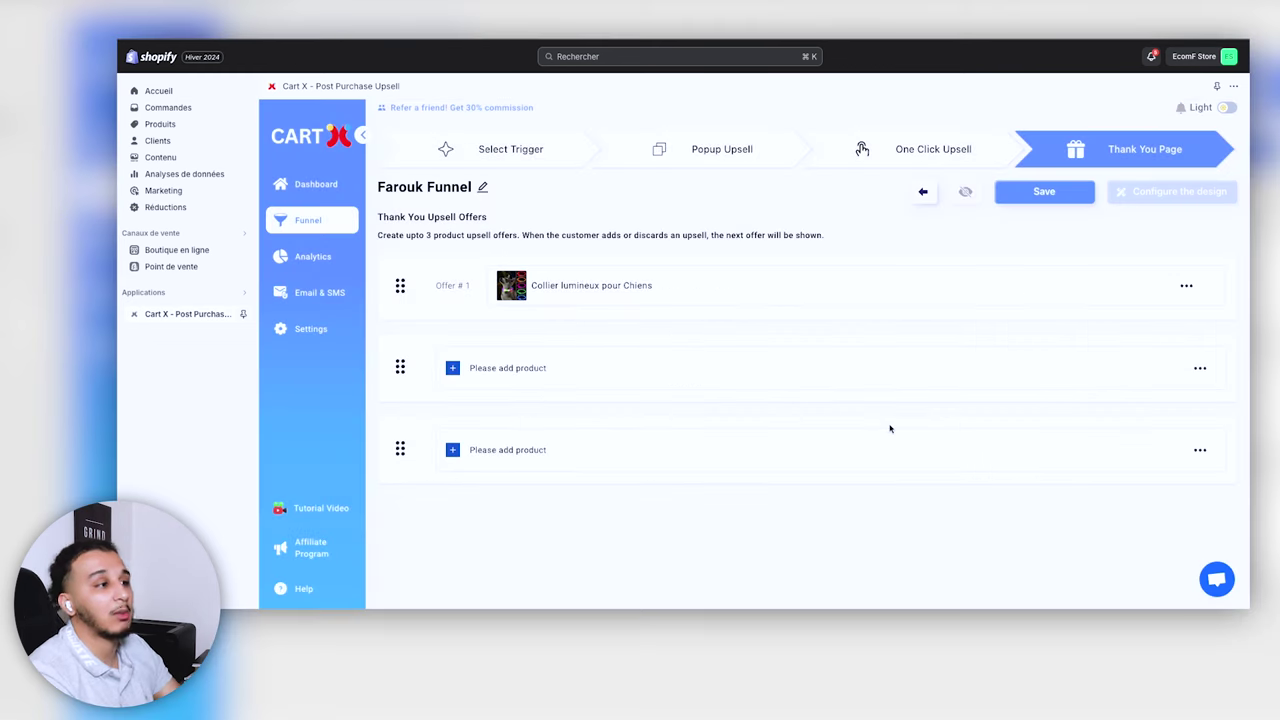
click(1034, 200)
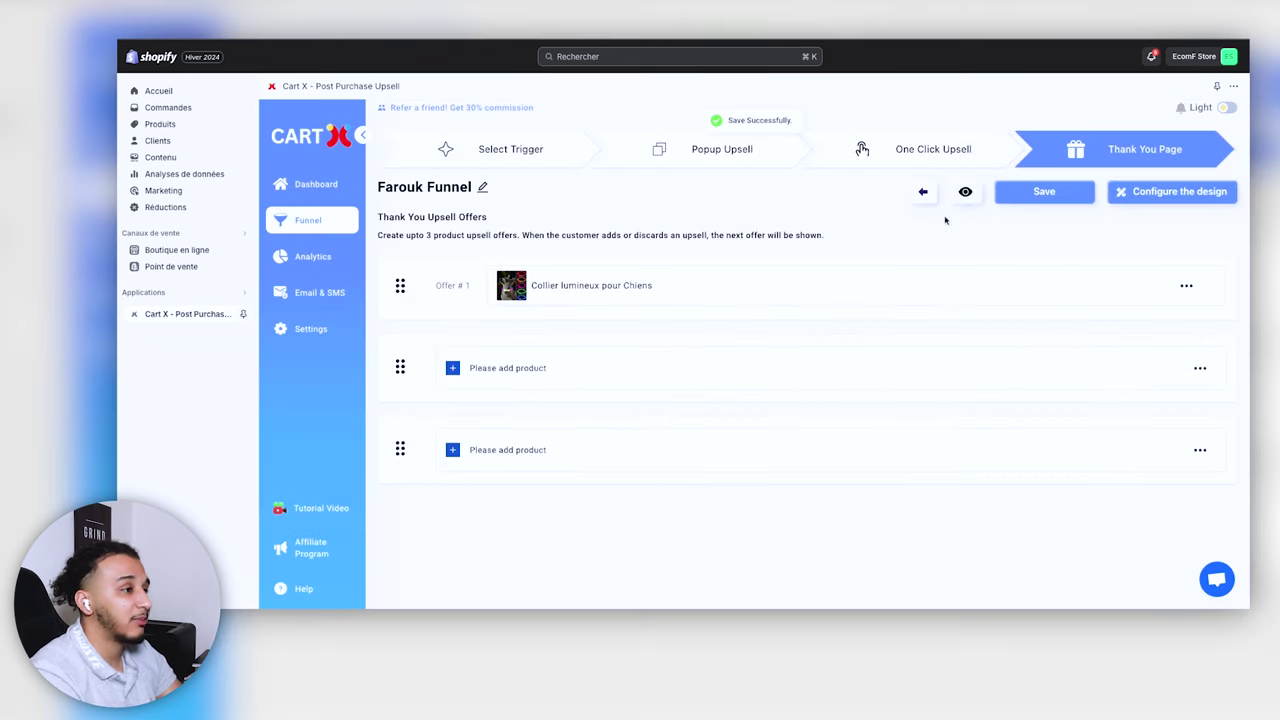
Step: Preview the thank-you page and examine its offer, order summary, map and customer information, then close the preview
click(965, 192)
scroll(829, 351, down, 5)
scroll(832, 351, up, 3)
scroll(832, 351, down, 3)
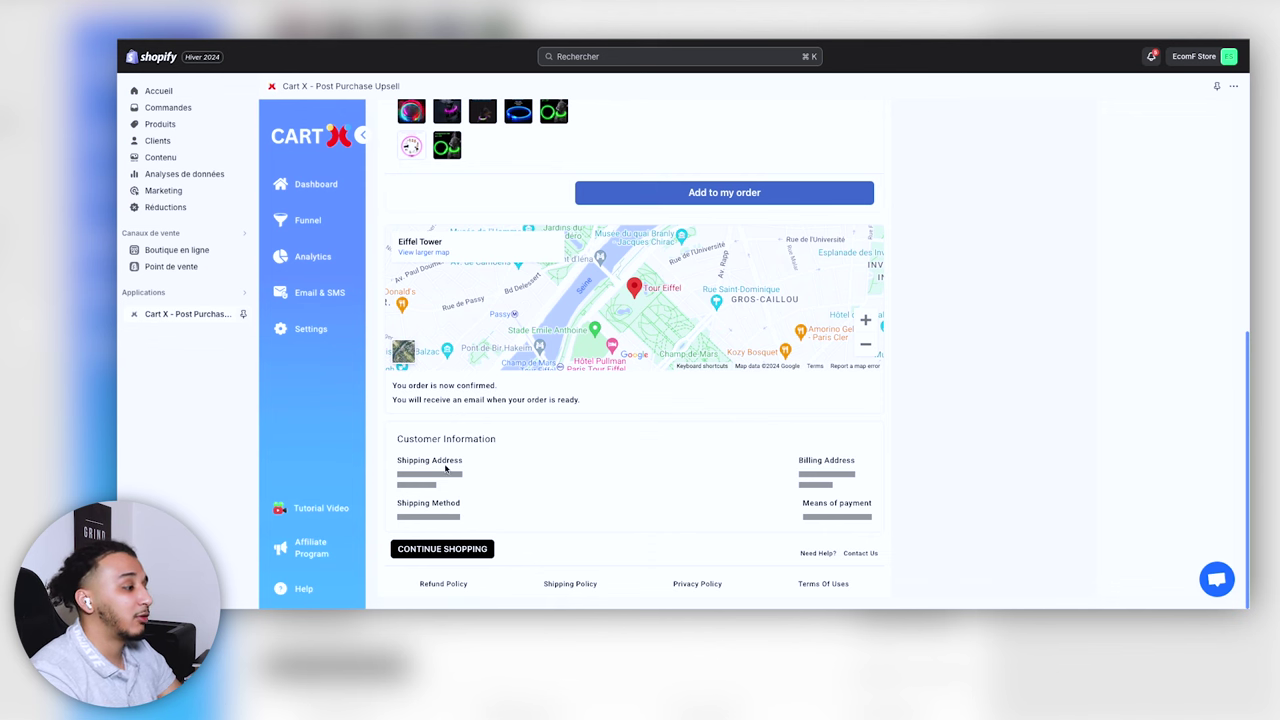
scroll(632, 415, up, 5)
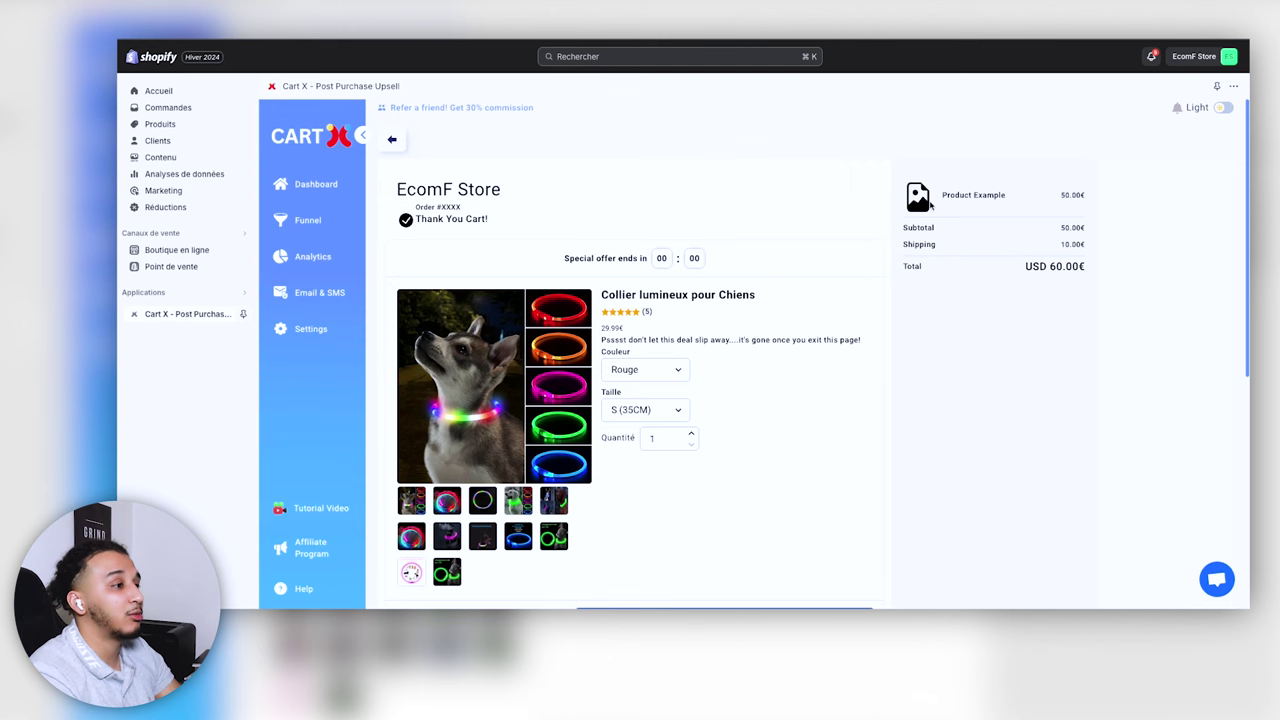
scroll(770, 385, down, 5)
scroll(775, 390, up, 5)
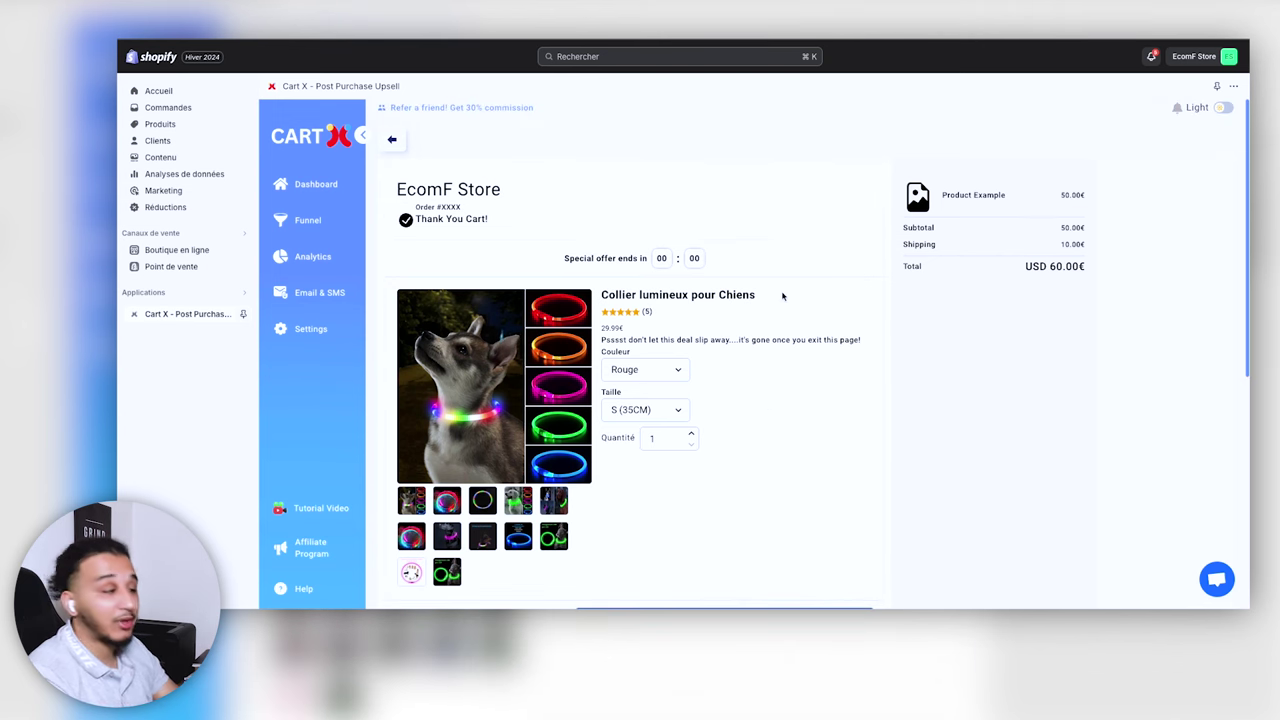
click(393, 140)
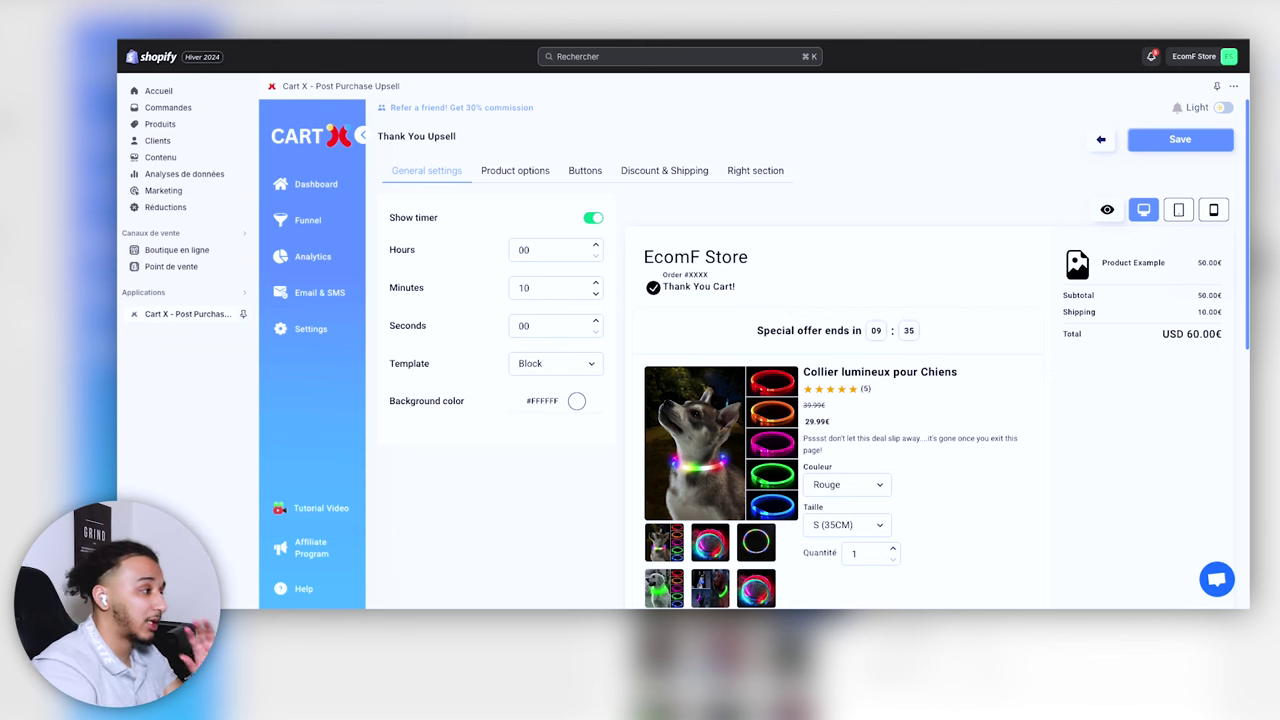
Step: Save the Thank You Upsell design and return to the funnel's thank-you offers
click(1185, 148)
click(1101, 139)
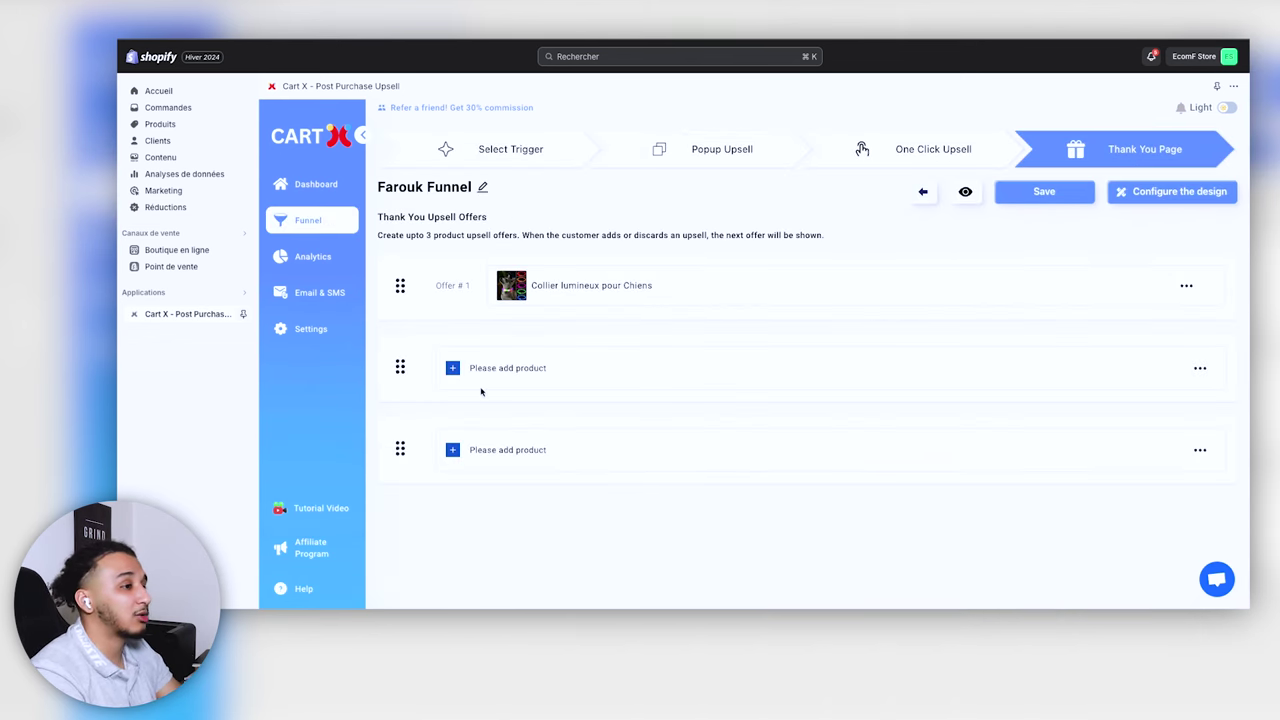
click(518, 287)
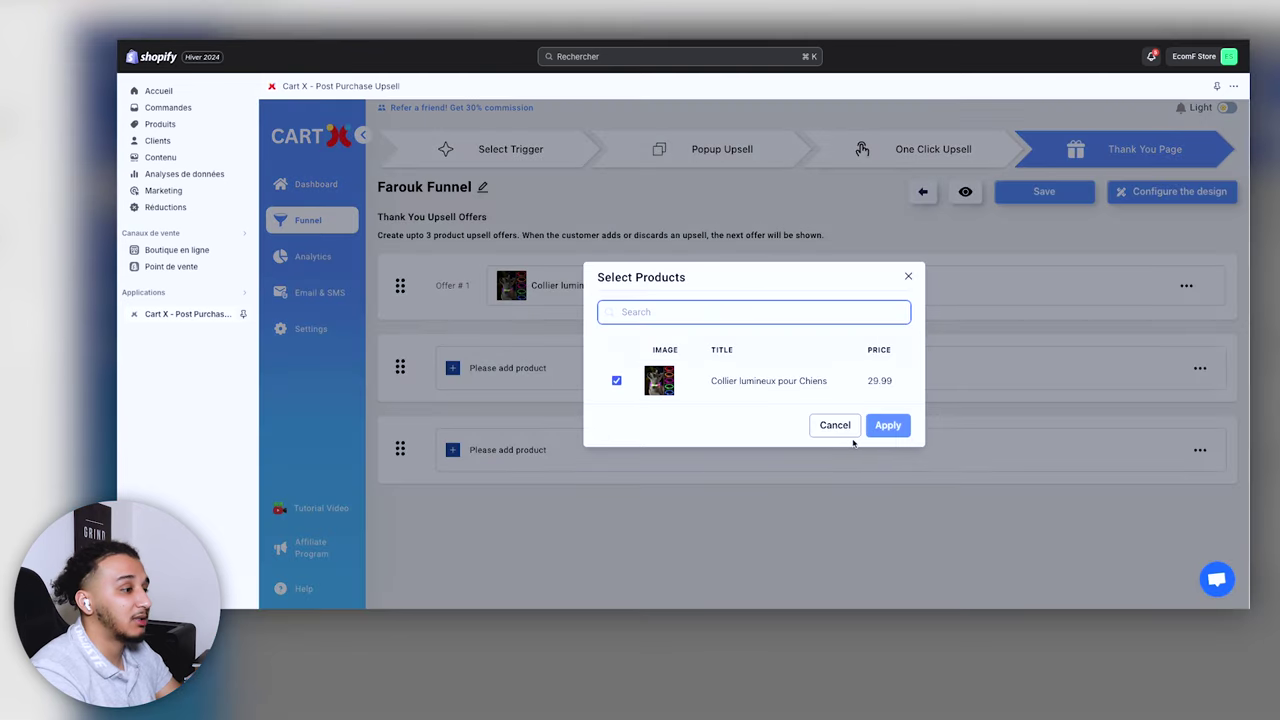
click(834, 424)
click(1204, 288)
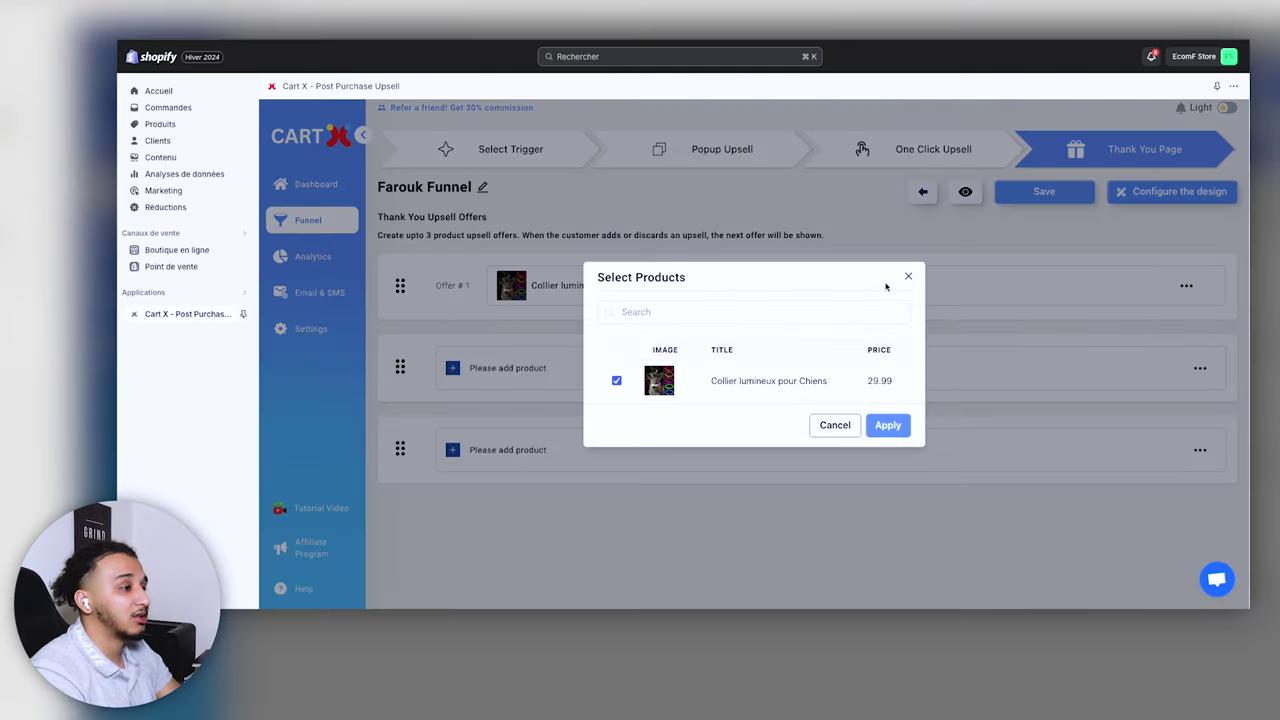
click(910, 277)
Step: Open the Thank You Upsell design and show the Faqs block in its right section
click(1160, 191)
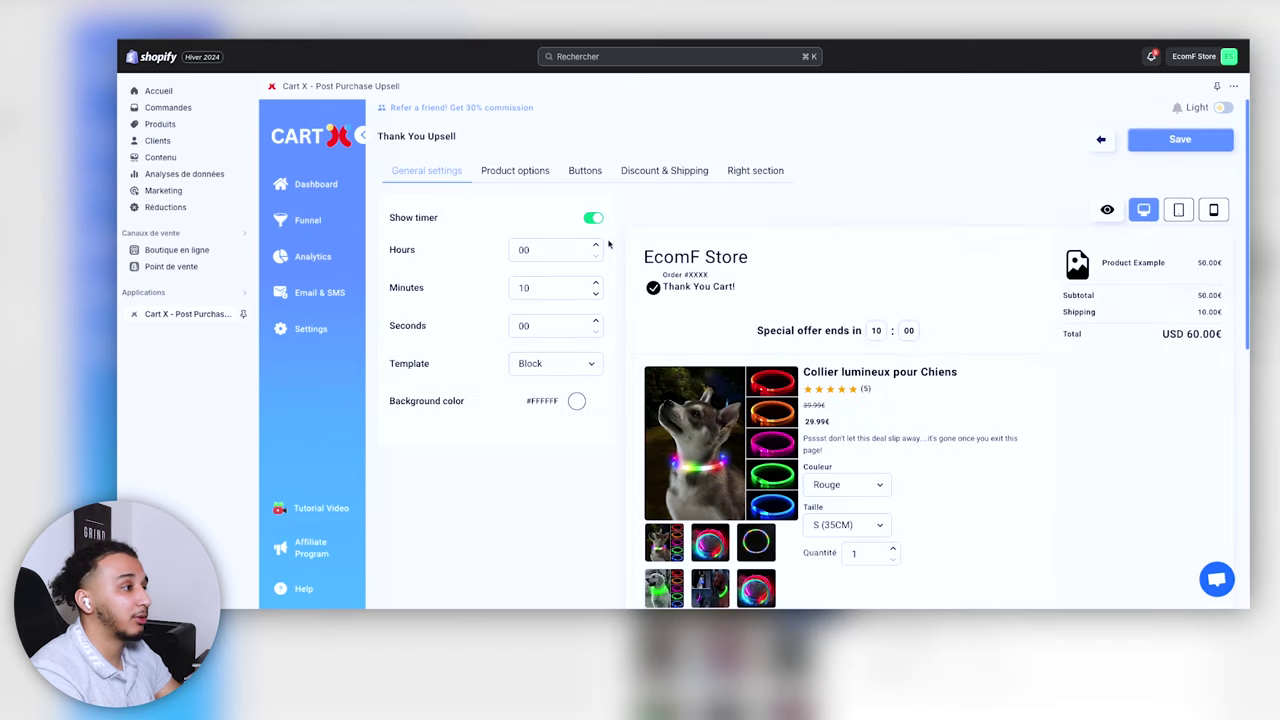
scroll(825, 440, down, 5)
scroll(820, 450, up, 5)
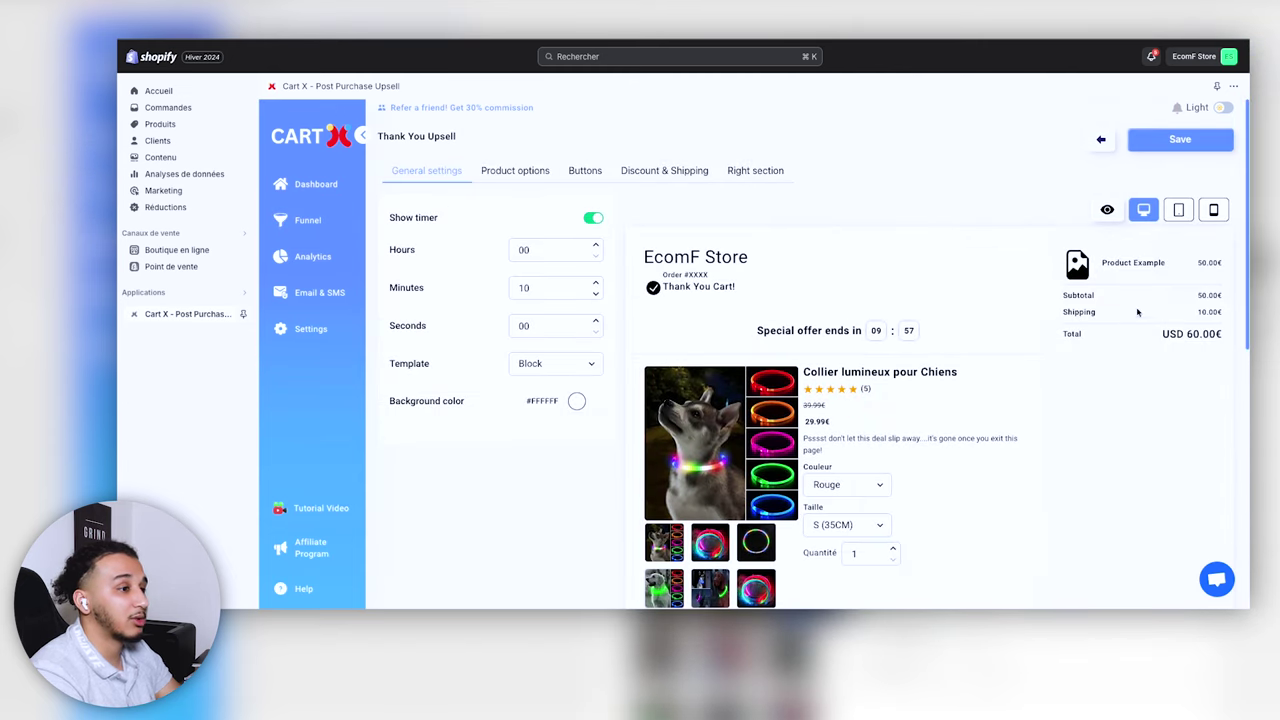
click(764, 172)
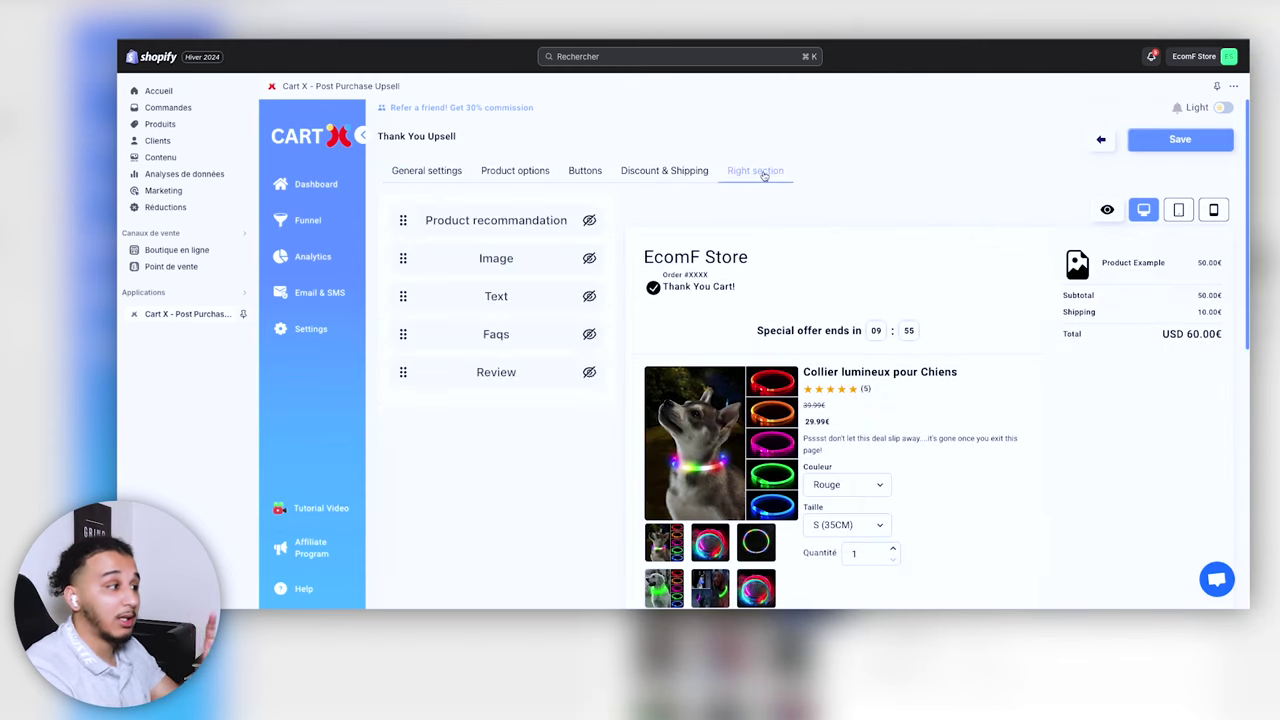
click(589, 335)
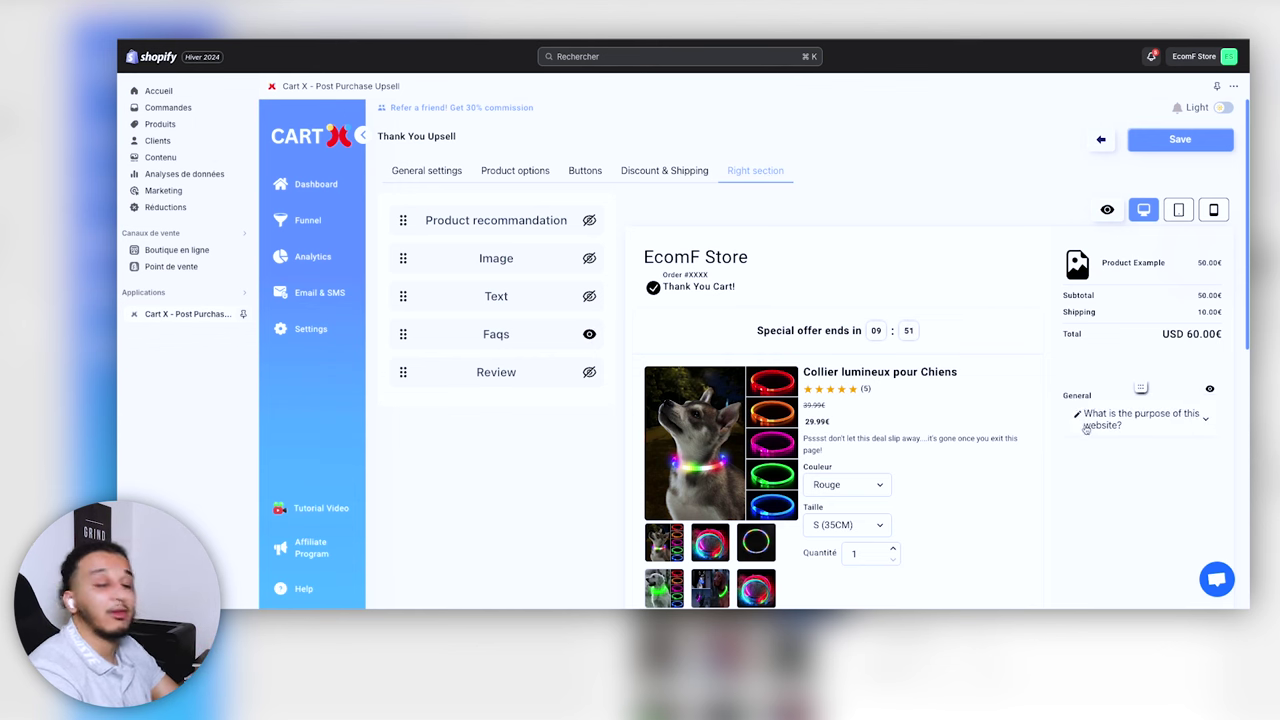
mouse_move(1134, 425)
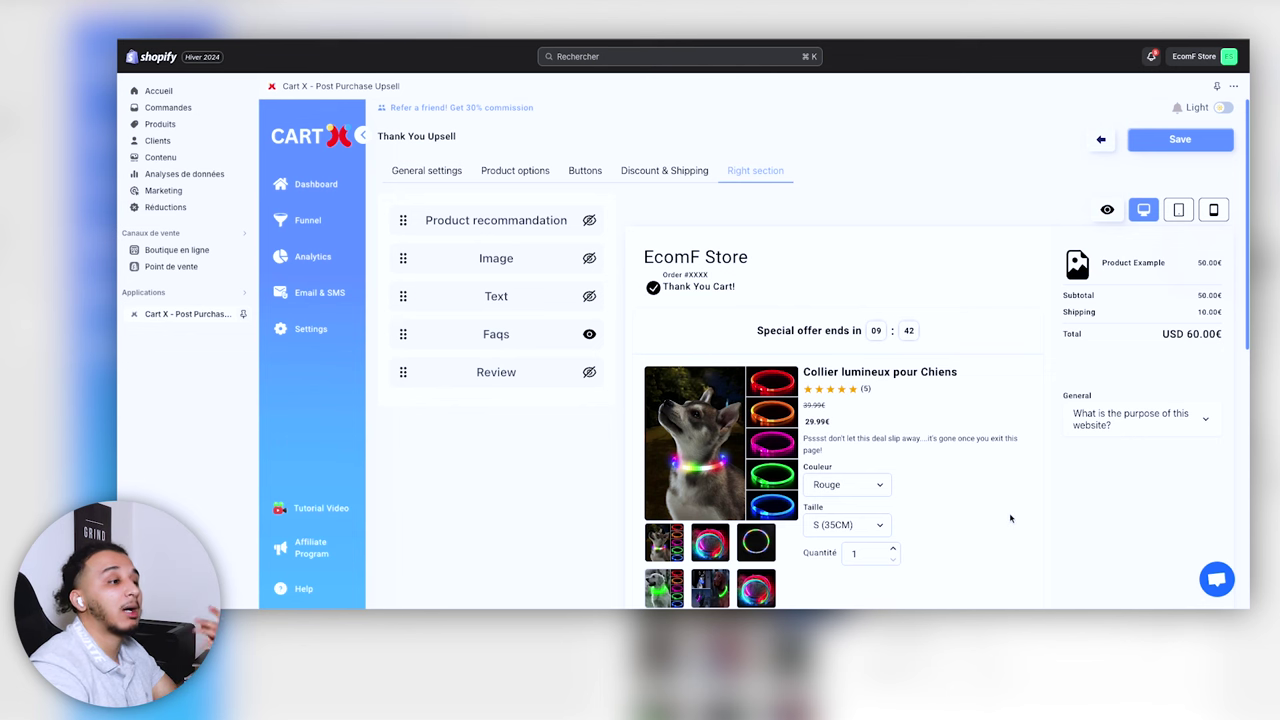
mouse_move(1140, 470)
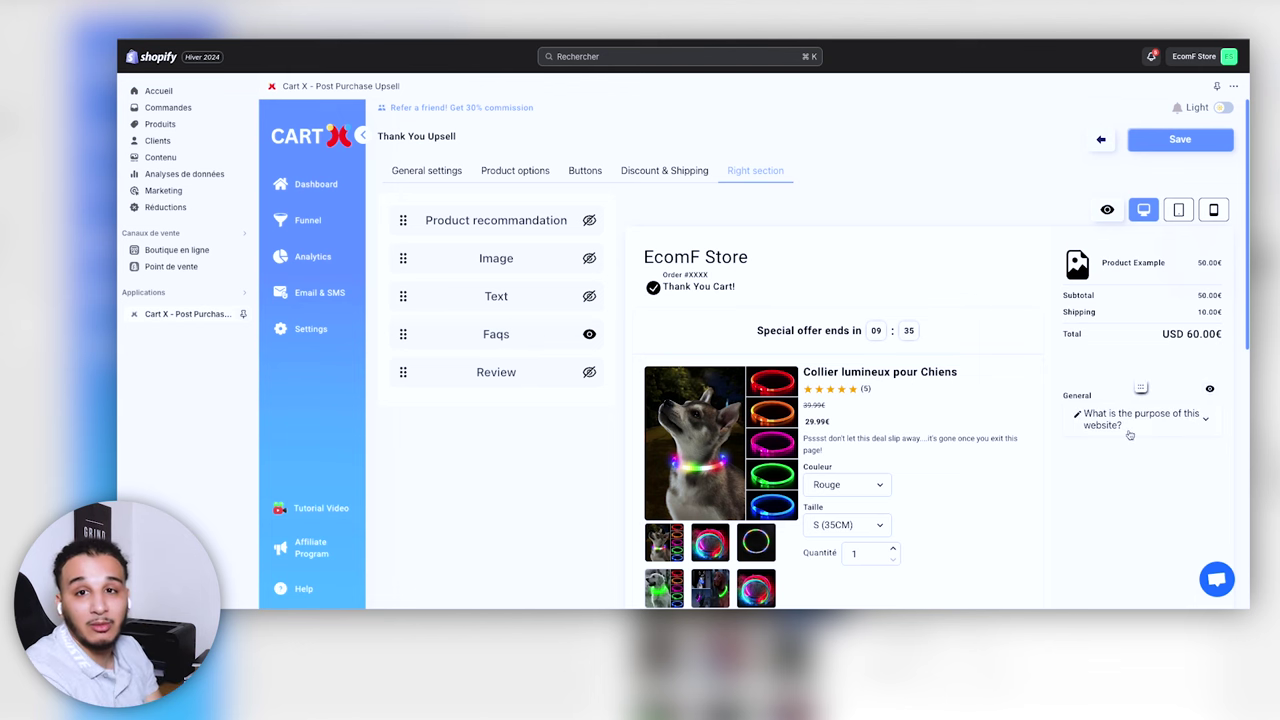
Step: Show the Review, Image and Product recommandation blocks in the right section of the Thank You Upsell design
click(589, 372)
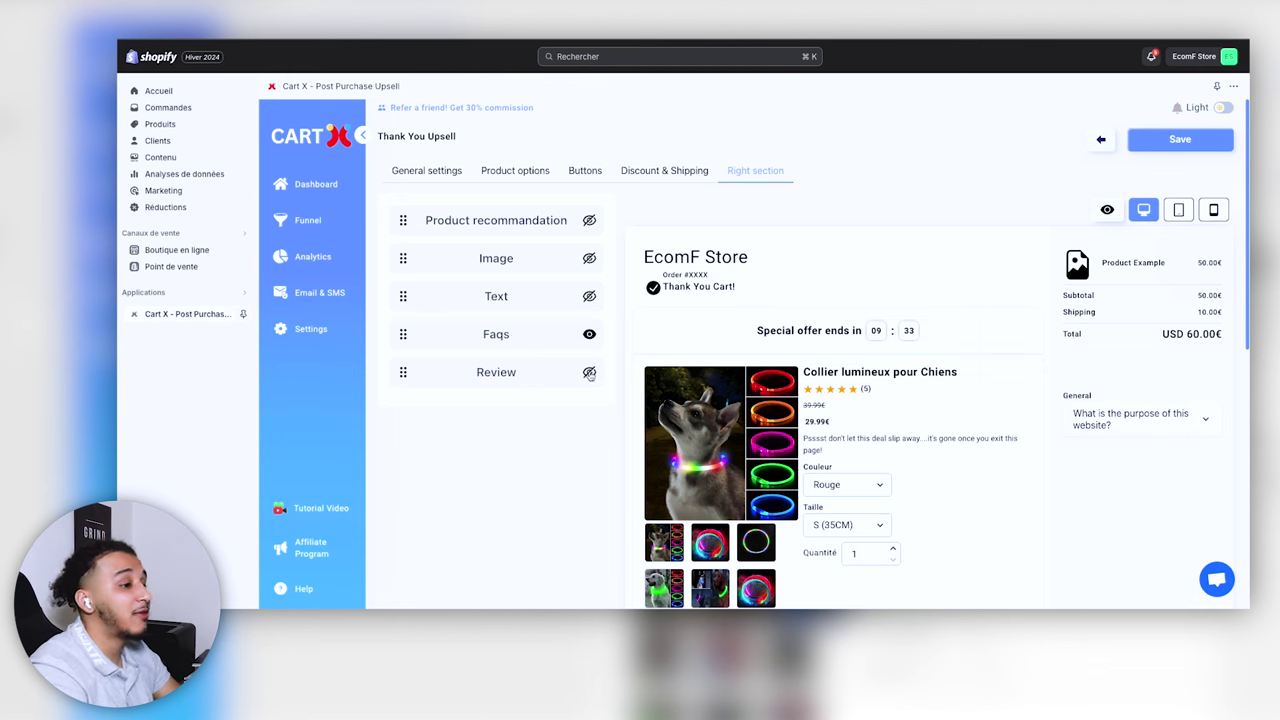
mouse_move(1115, 505)
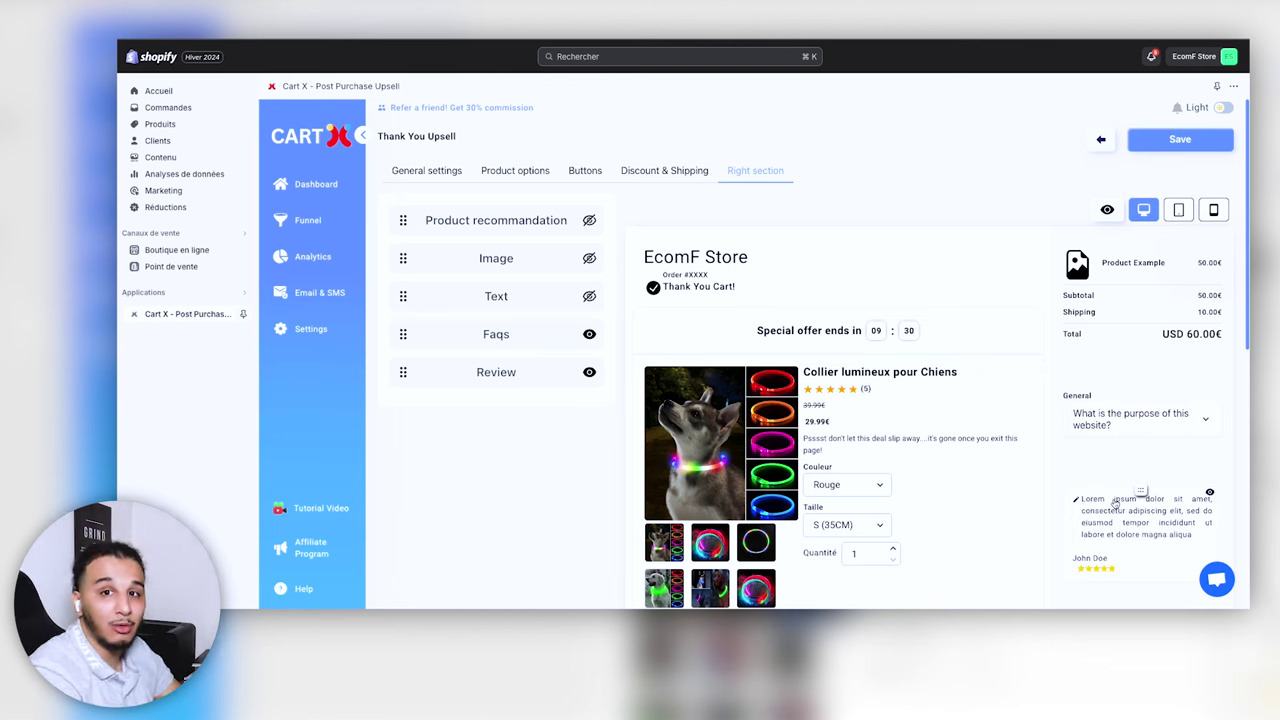
scroll(1115, 505, down, 1)
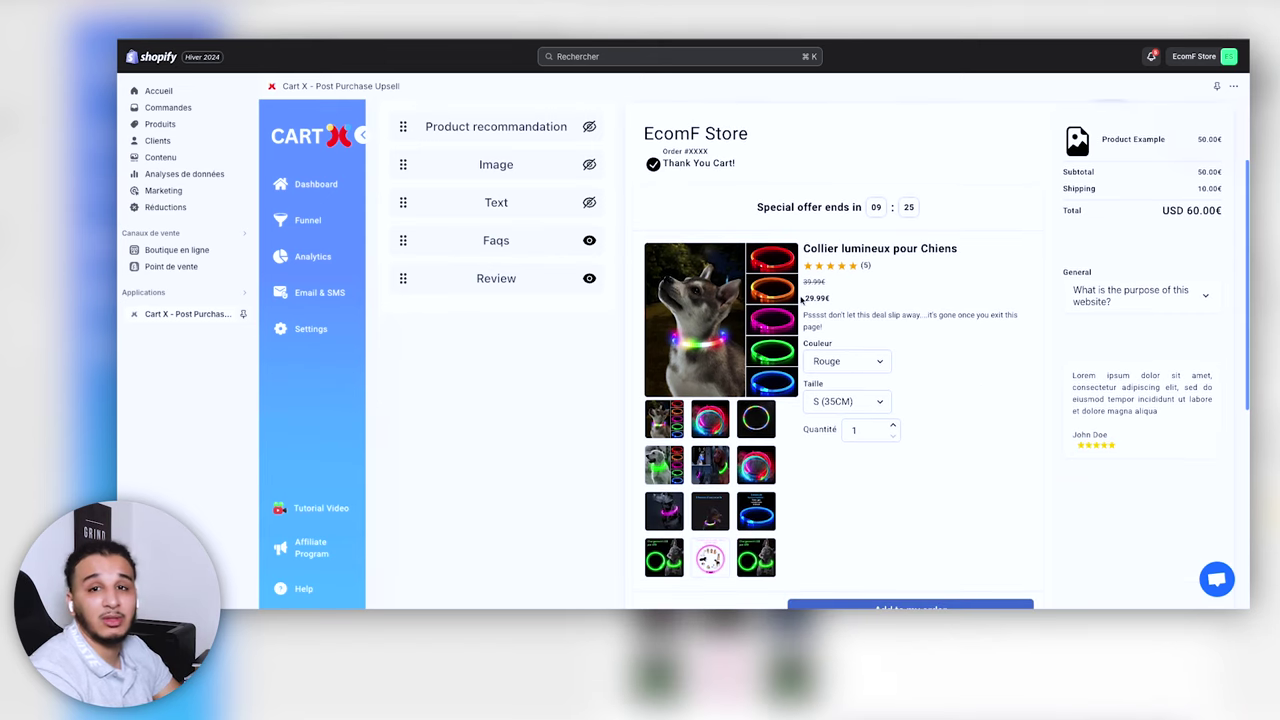
scroll(802, 299, up, 1)
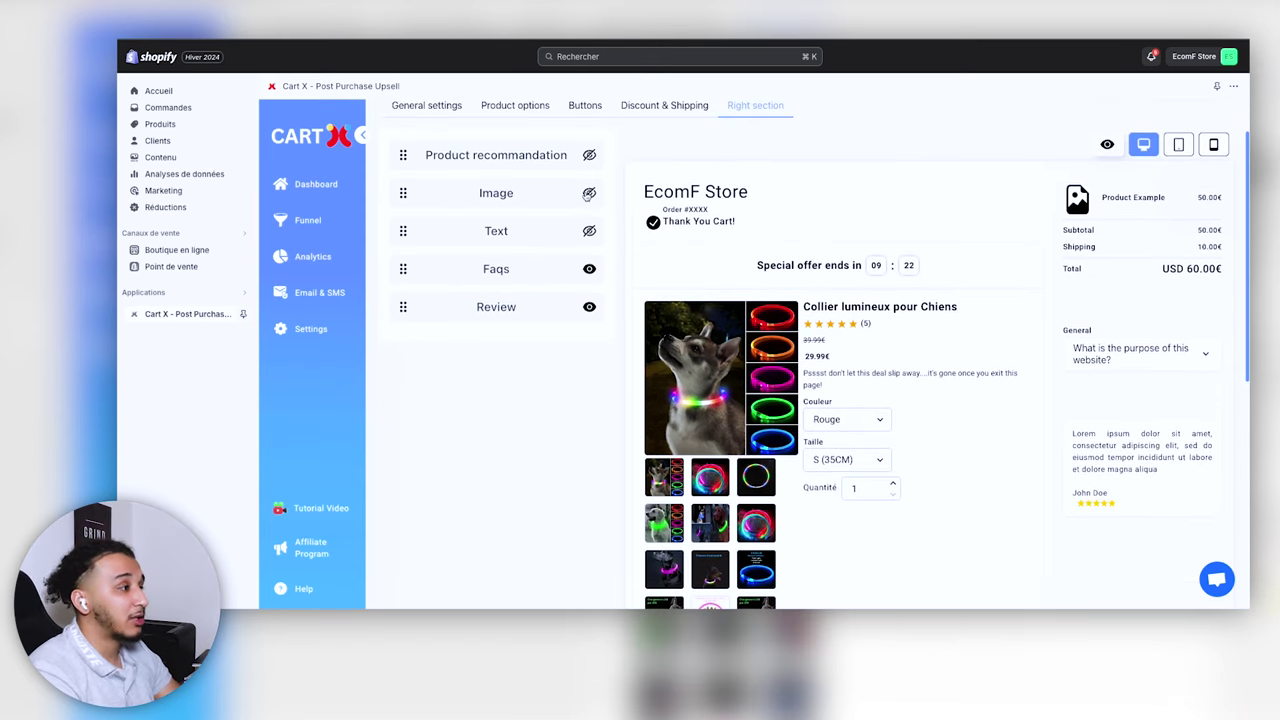
click(589, 193)
click(589, 155)
Step: Examine the thank-you page preview, including the product recommendation, image, FAQ and review blocks beside the offer
scroll(1186, 343, down, 5)
scroll(1186, 343, up, 5)
scroll(1148, 487, down, 1)
scroll(1148, 487, down, 2)
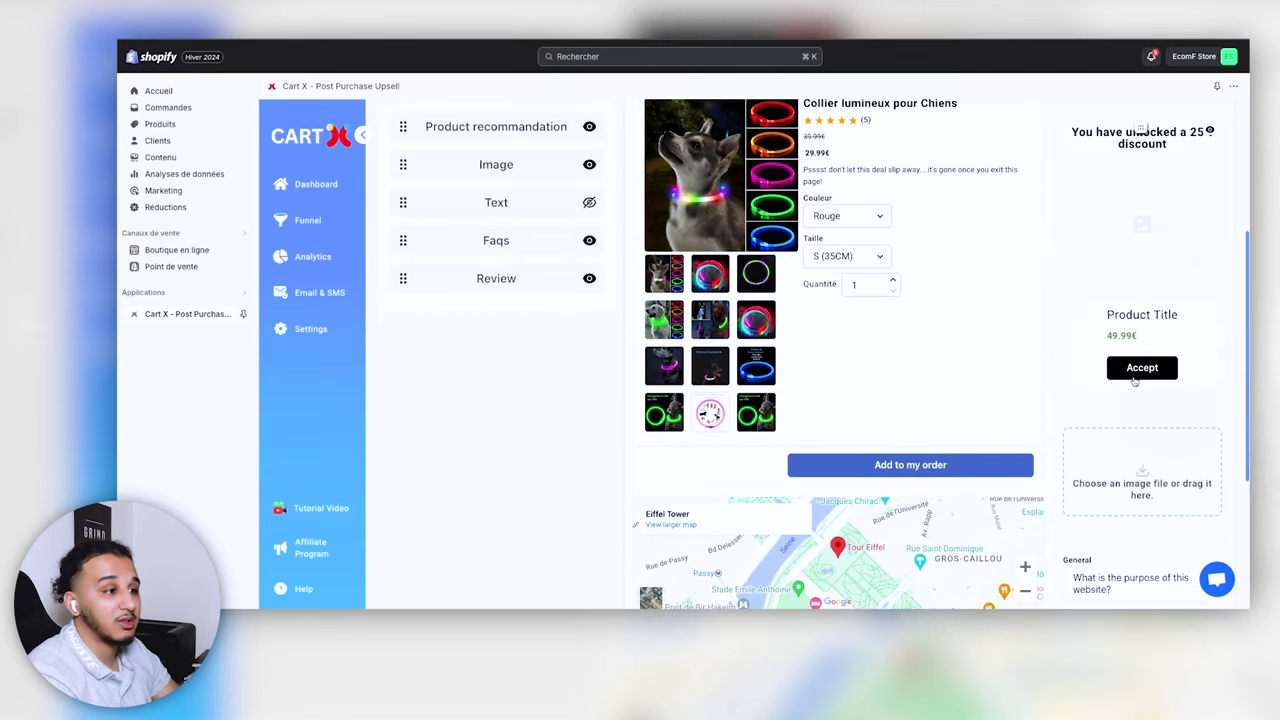
scroll(1148, 230, up, 1)
scroll(1140, 238, up, 3)
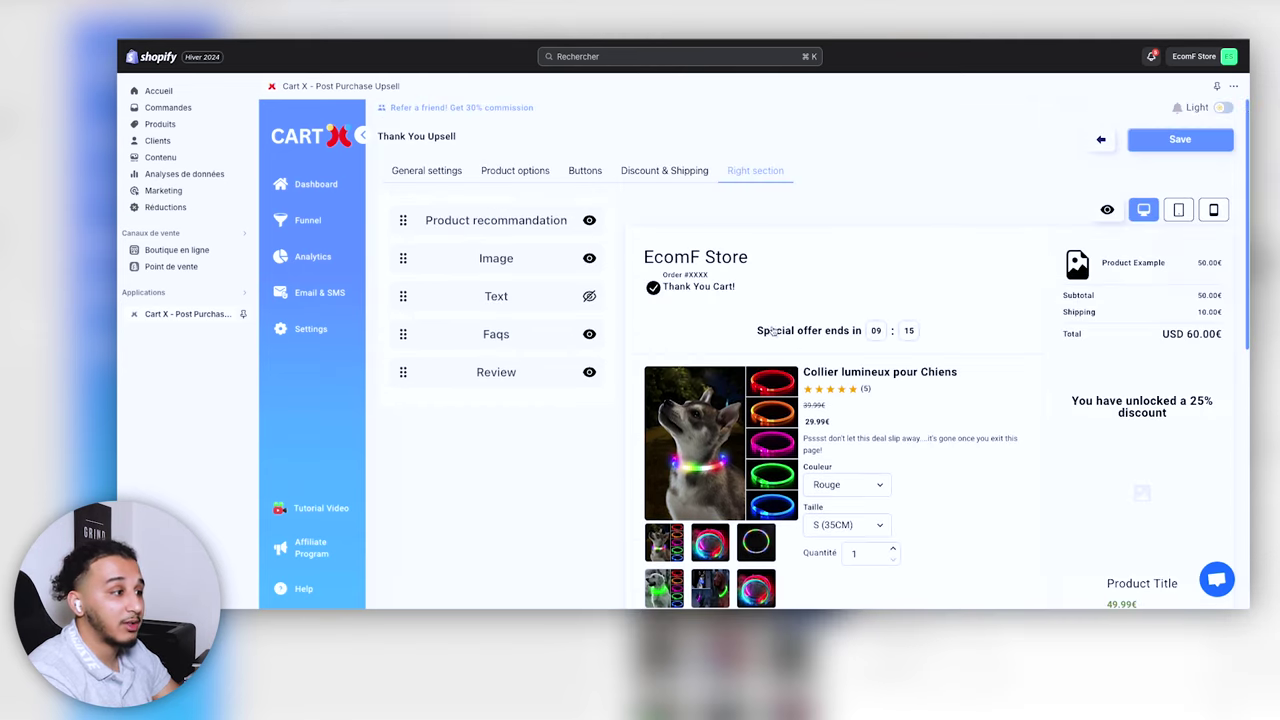
scroll(920, 369, down, 1)
scroll(886, 463, down, 4)
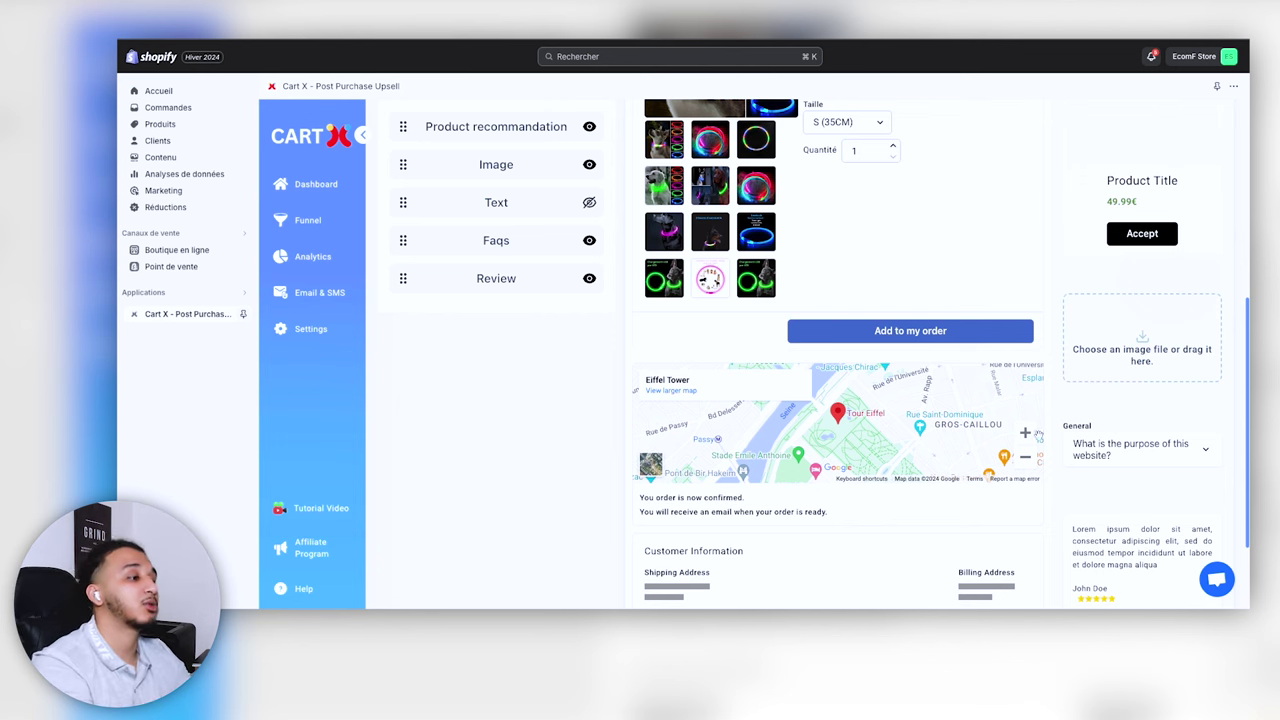
scroll(930, 340, up, 1)
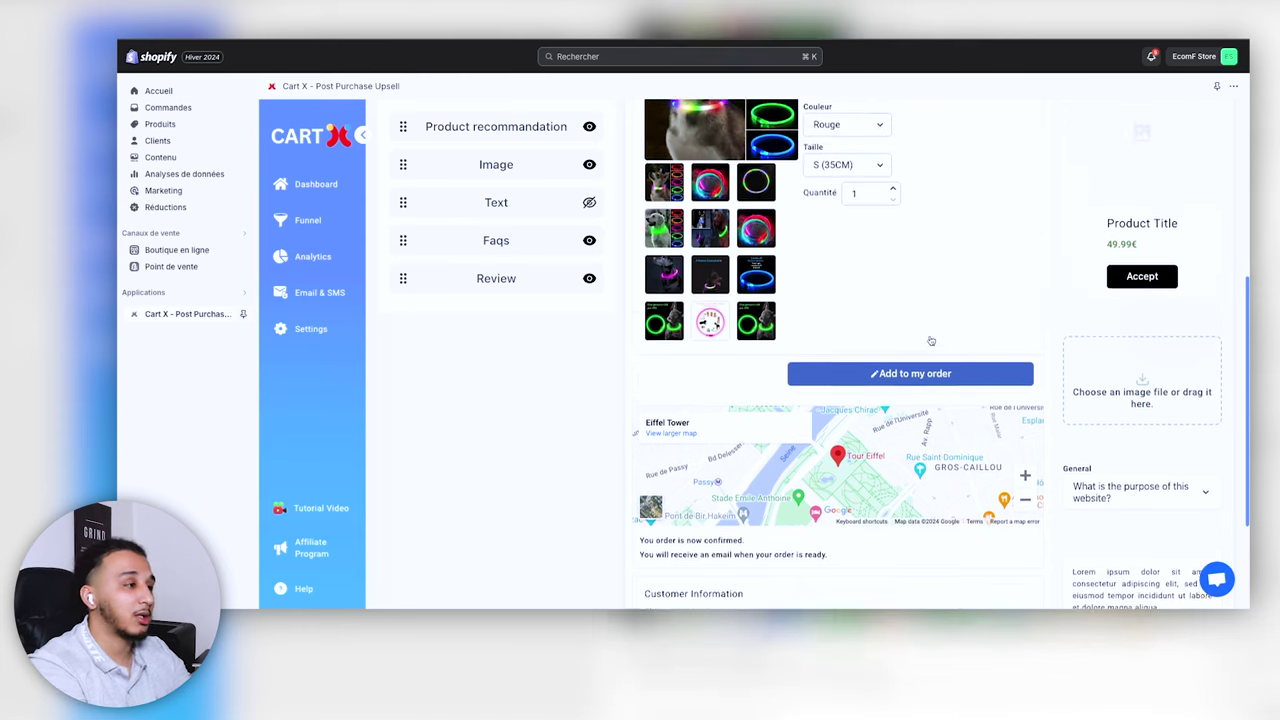